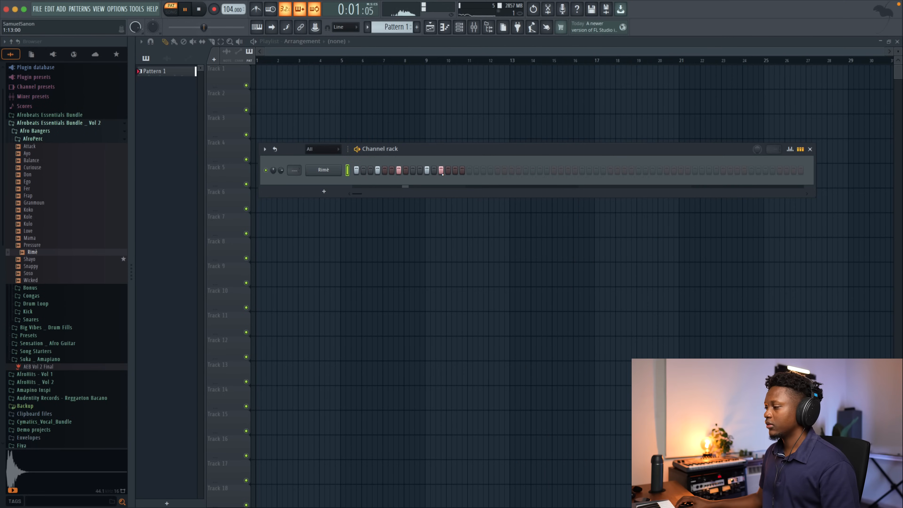
Step: Duplicate the one-bar Rimè percussion pattern three times in its piano roll so it fills four bars
right_click(326, 174)
click(356, 170)
key(space)
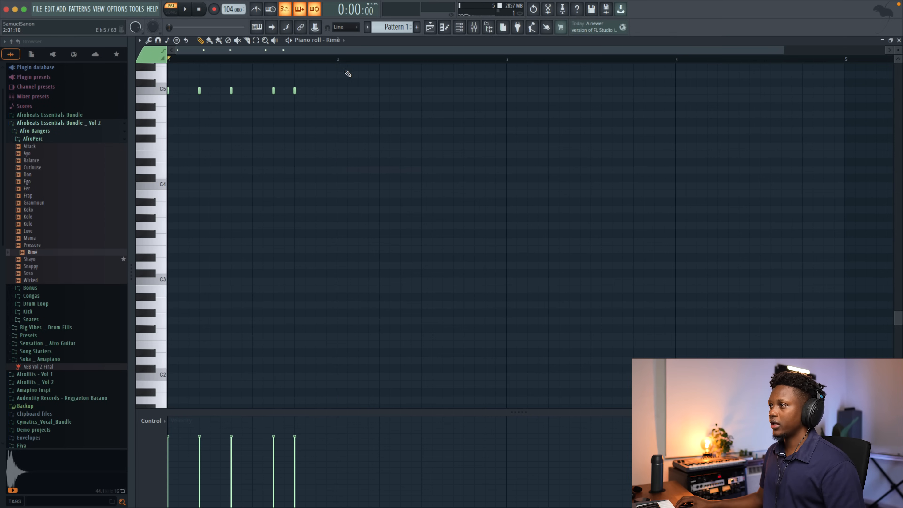
key(ctrl+a)
key(ctrl+b)
key(ctrl+b)
key(ctrl+b)
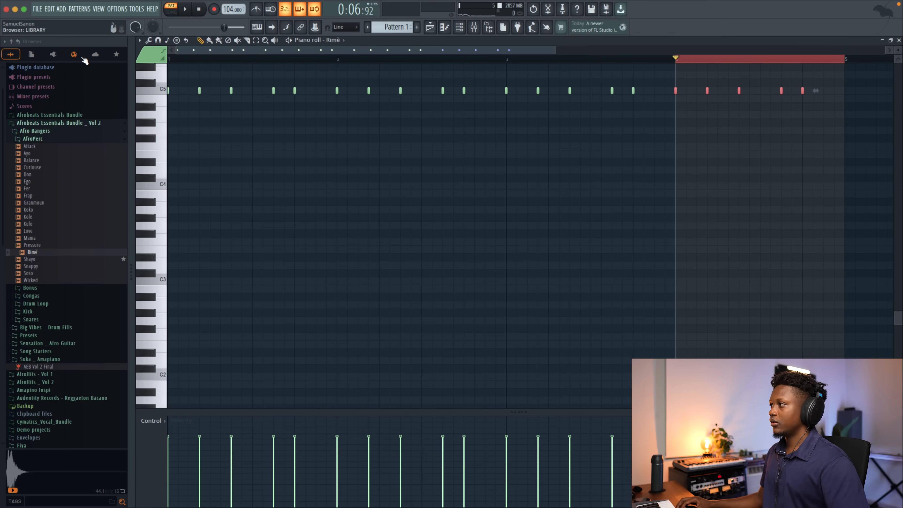
click(899, 40)
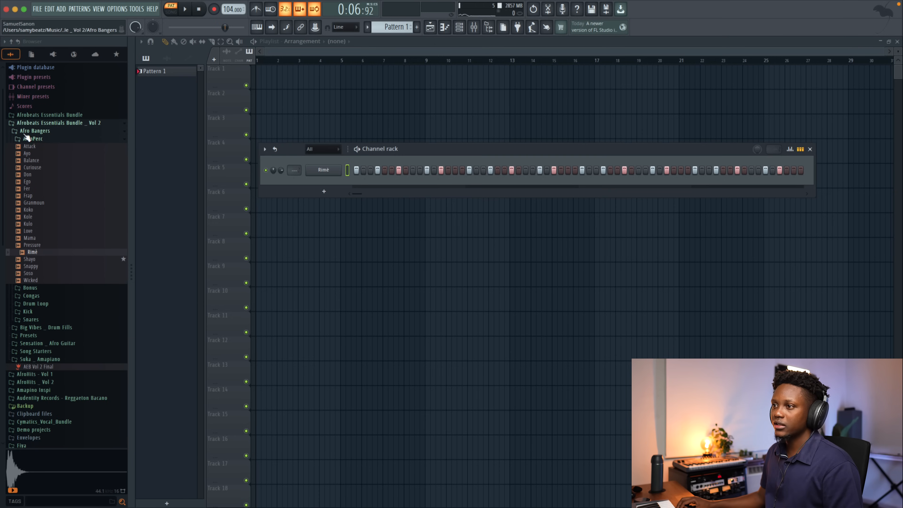
Step: Add the Focus kick from the Afro Bangers Kick folder to the channel rack and fill each 4 steps
click(33, 138)
click(35, 172)
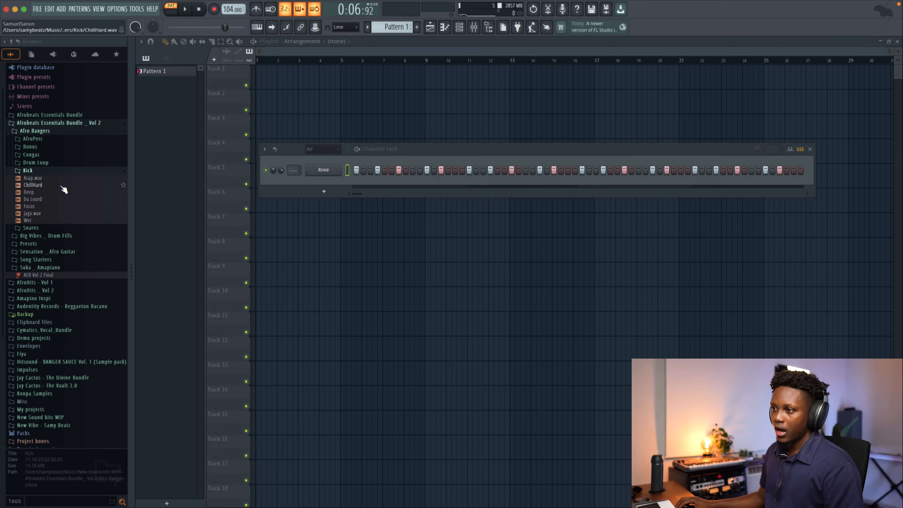
click(32, 207)
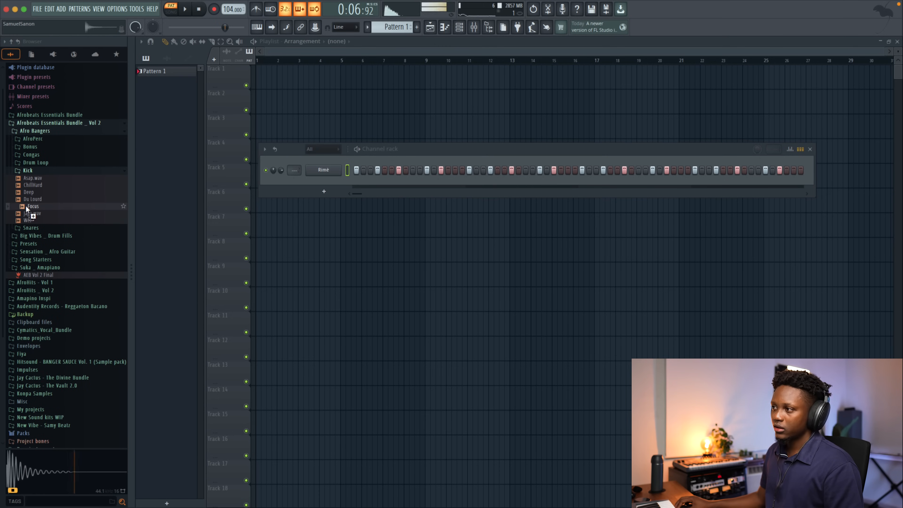
drag(348, 162, 346, 168)
right_click(335, 171)
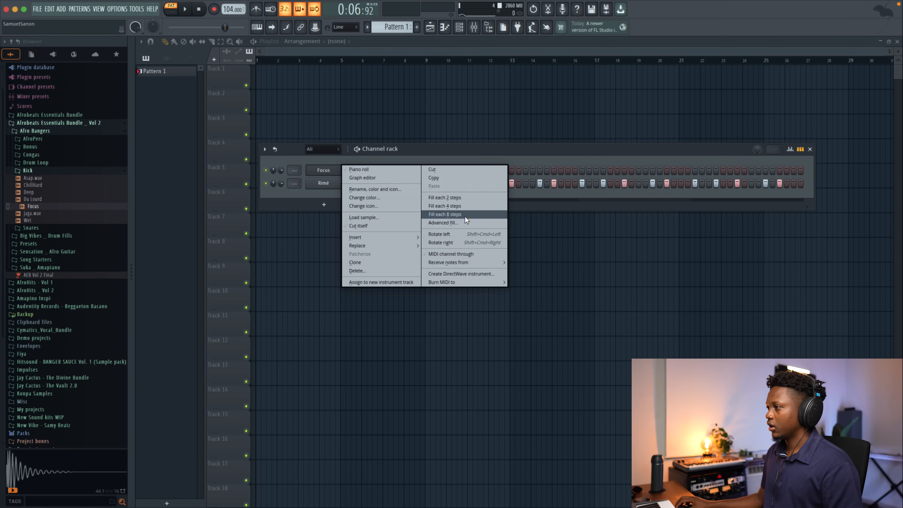
click(460, 206)
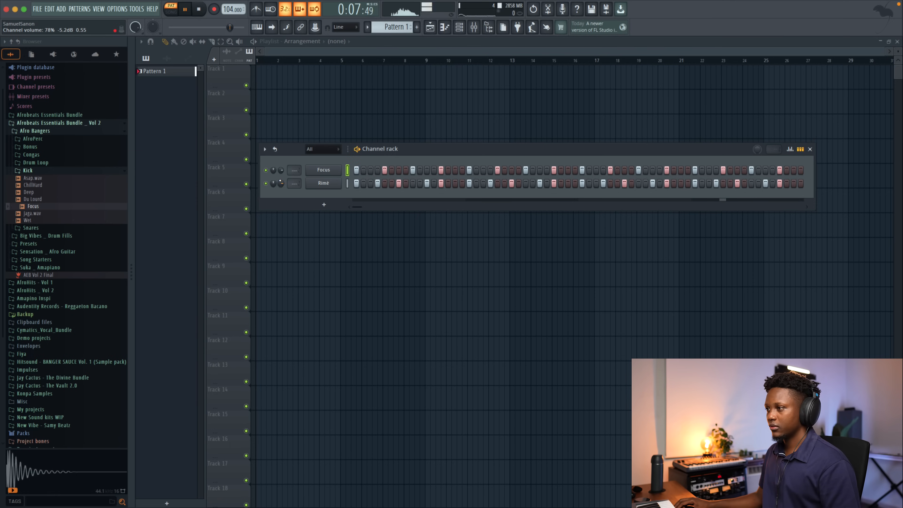
Step: Place Pattern 1 on Track 1 and the AfroVibes Shaker Loop _ Basic sample on Track 2 with its gain at -17.1 dB
click(300, 86)
drag(326, 77, 177, 82)
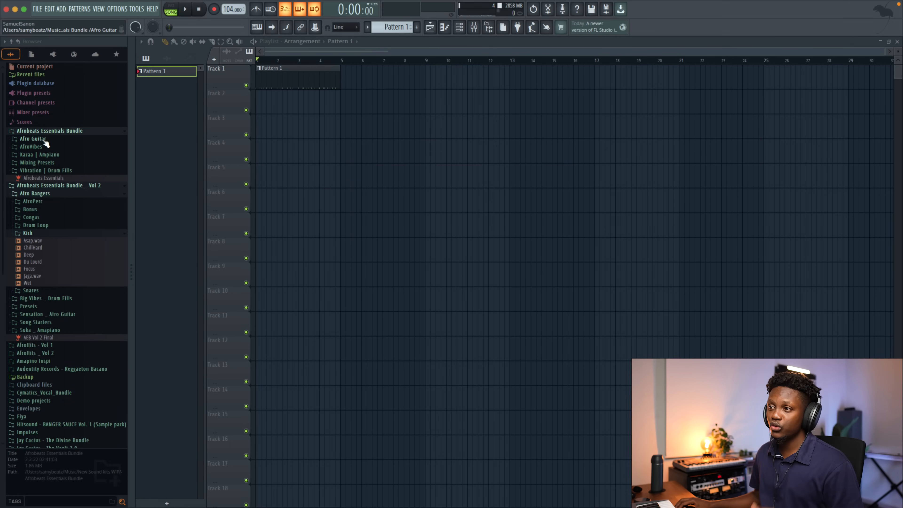
click(43, 147)
click(43, 171)
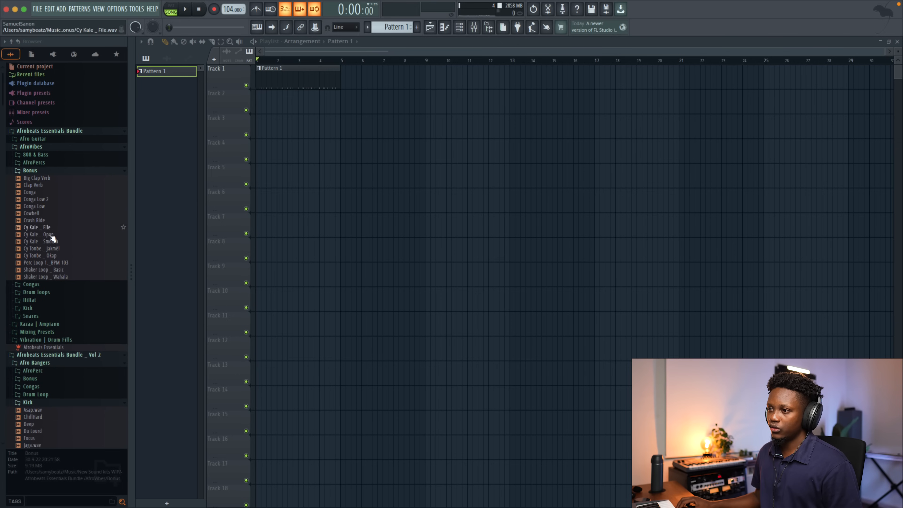
click(63, 281)
drag(321, 119, 299, 110)
key(space)
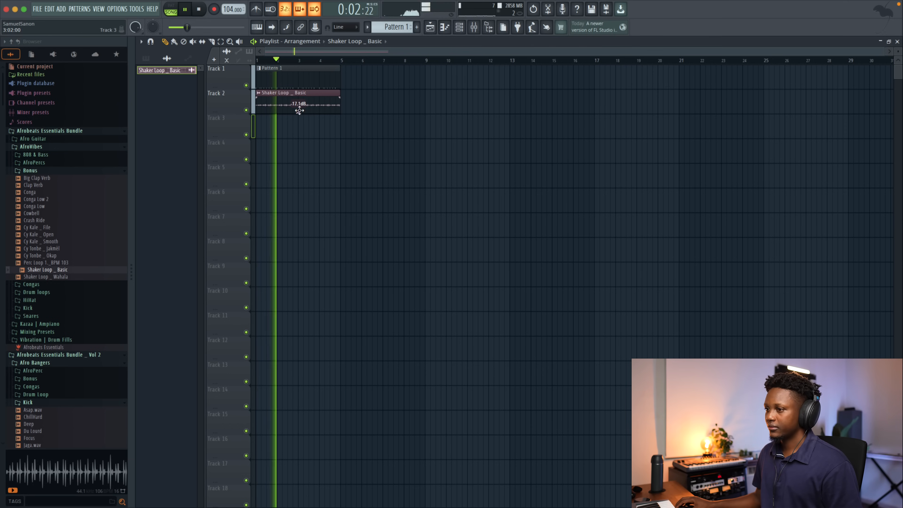
key(space)
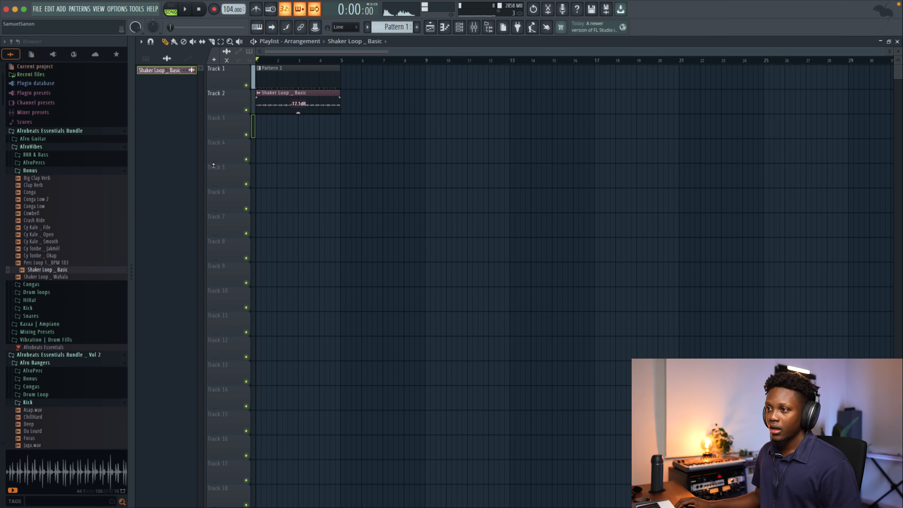
Step: Place the Clap Verb sample from the AfroVibes Bonus folder at the start of Track 4 with its gain at -16.2 dB
click(61, 132)
scroll(45, 153, down, 3)
scroll(53, 108, down, 3)
click(37, 101)
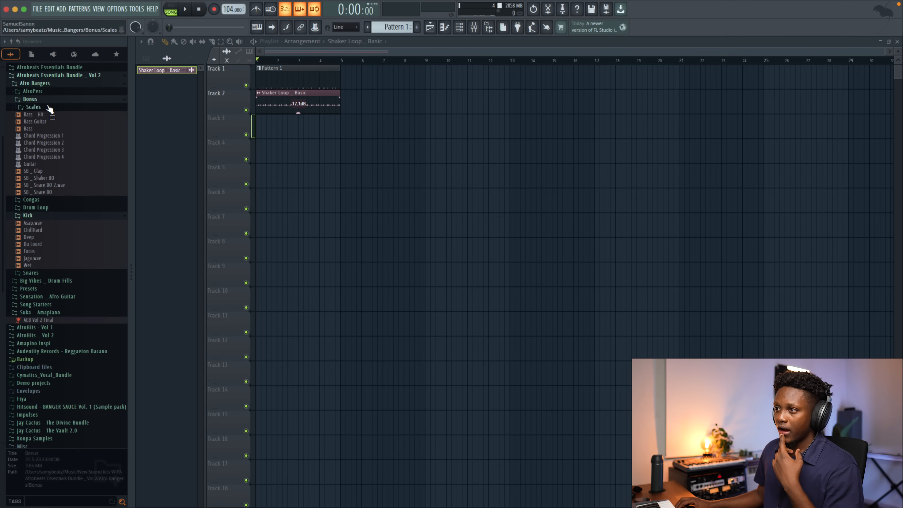
click(57, 68)
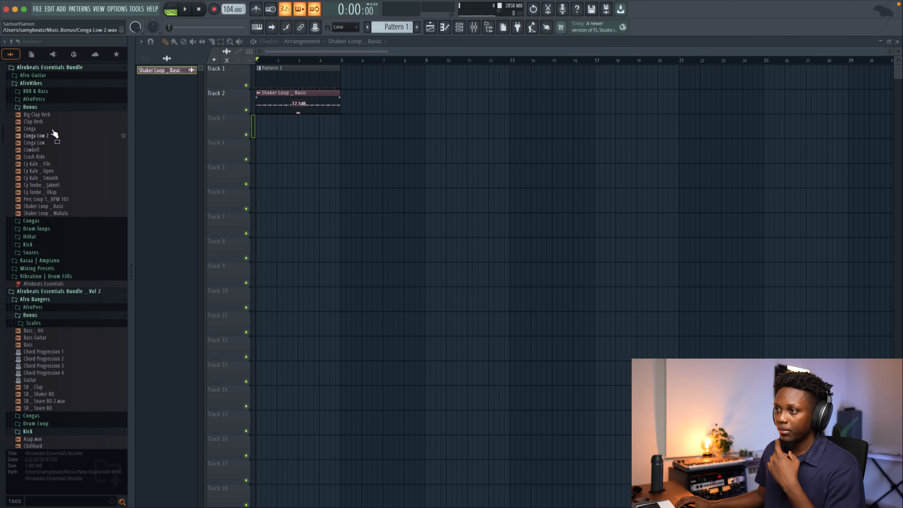
drag(36, 121, 209, 149)
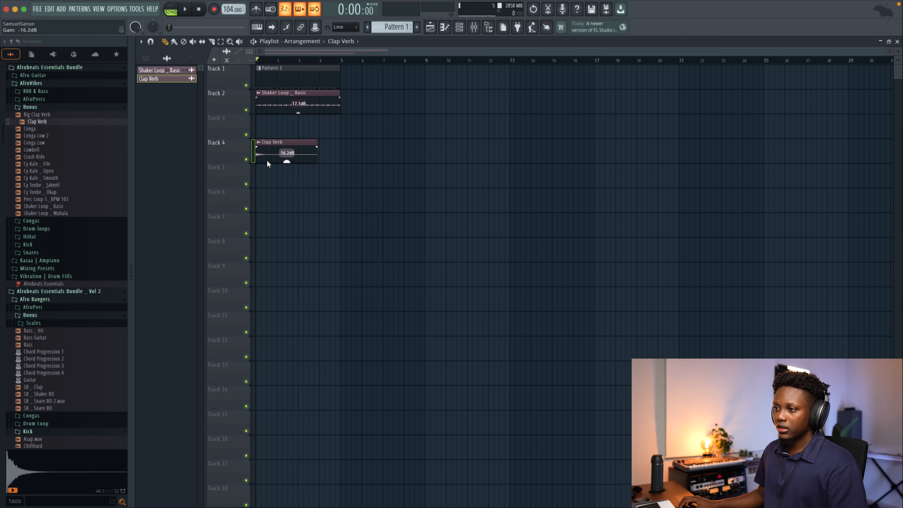
Step: Audition the Big Vibes _ Drum Fills samples and place the Kole fill on Track 5 at bar 4
click(44, 68)
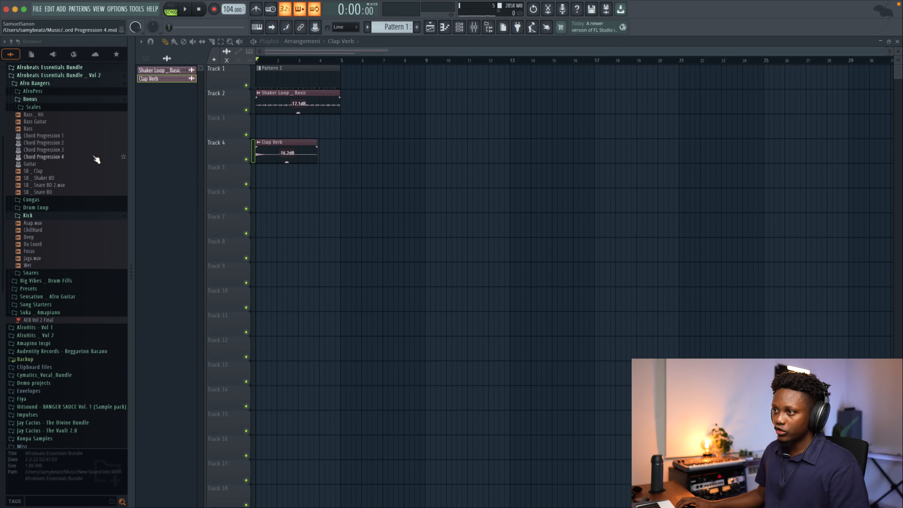
click(37, 85)
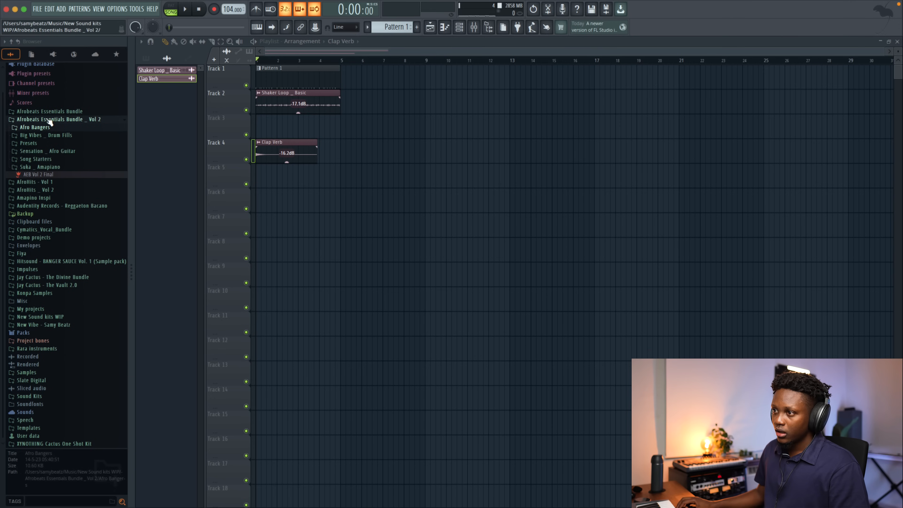
click(39, 135)
click(32, 191)
click(43, 198)
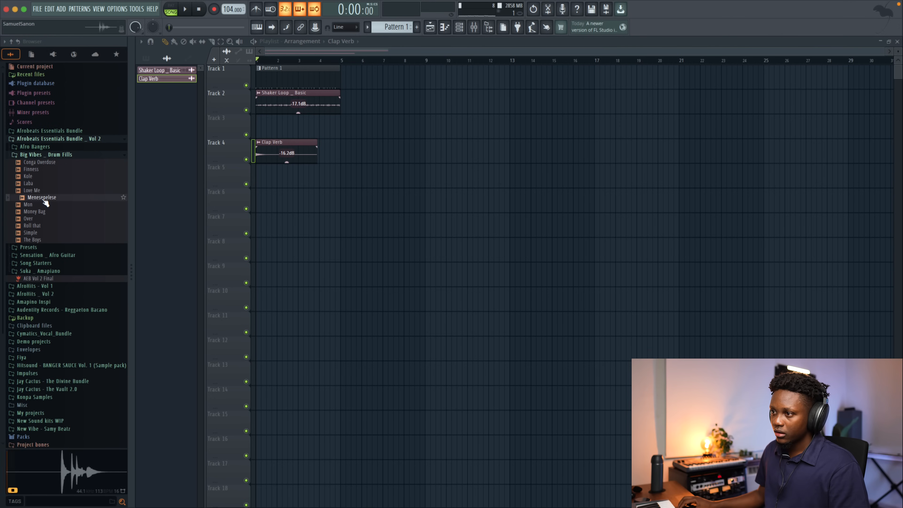
click(32, 184)
drag(32, 177, 343, 196)
Step: Play the arrangement, lower the Kole fill's channel volume to about 66%, and adjust its clip gain on Track 5
key(space)
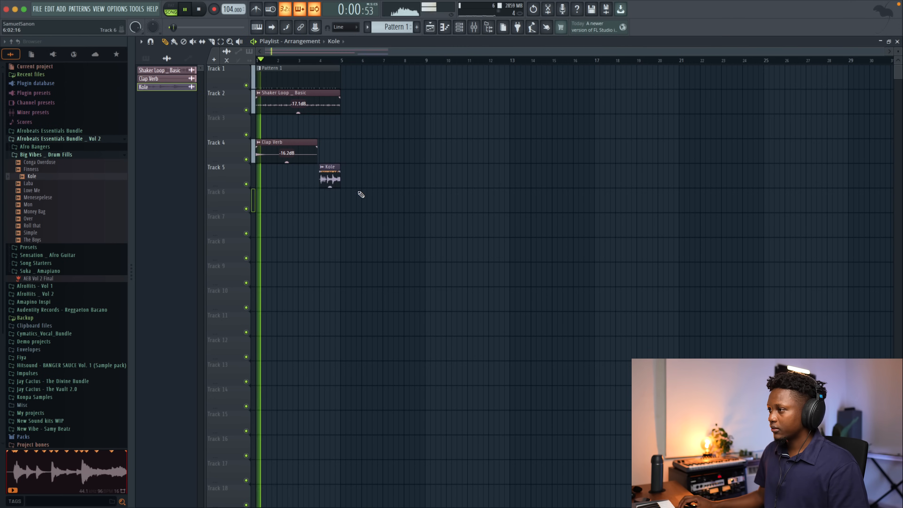
double_click(328, 174)
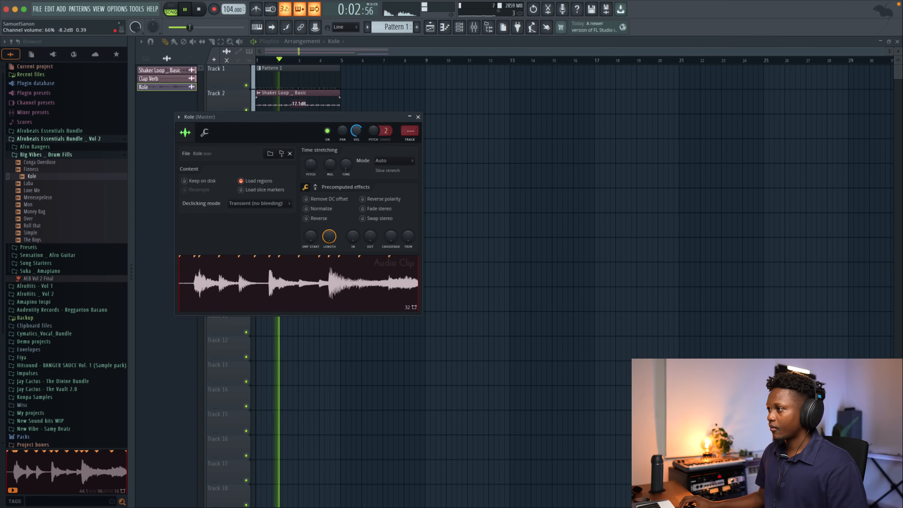
drag(883, 53, 493, 53)
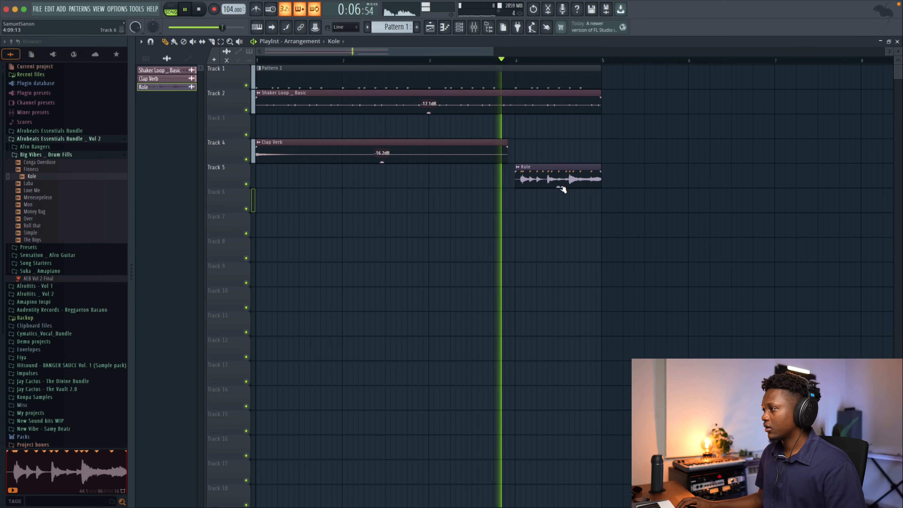
drag(559, 187, 559, 184)
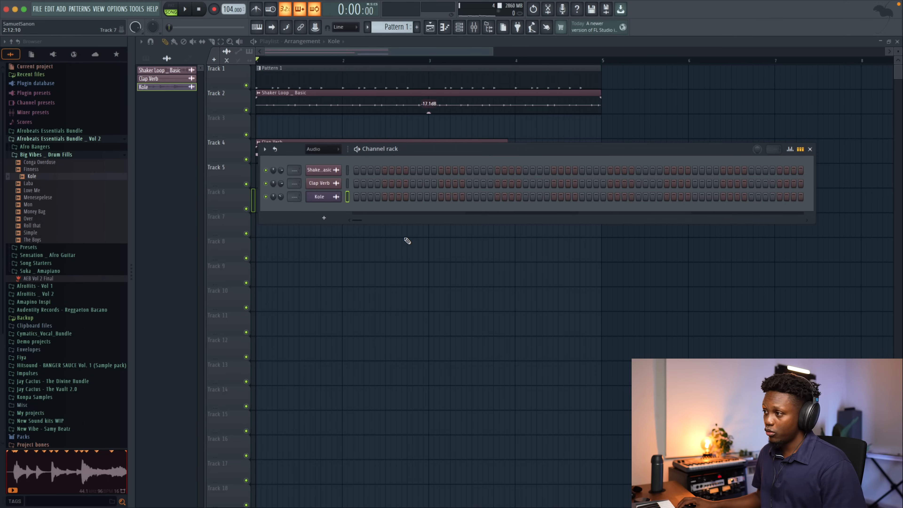
Step: Add a Serum instrument channel and load the Bell - True 44 preset from the Elysian - AngelicVibes Bell bank
click(324, 218)
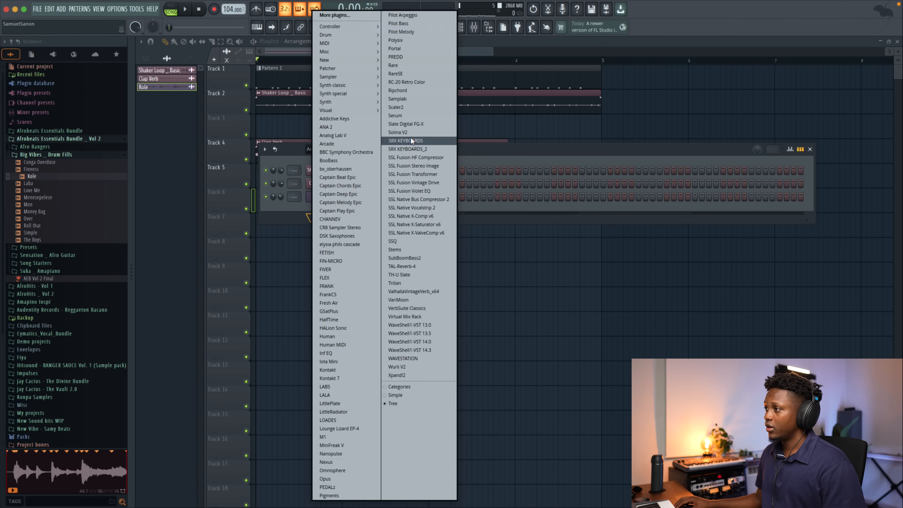
click(408, 117)
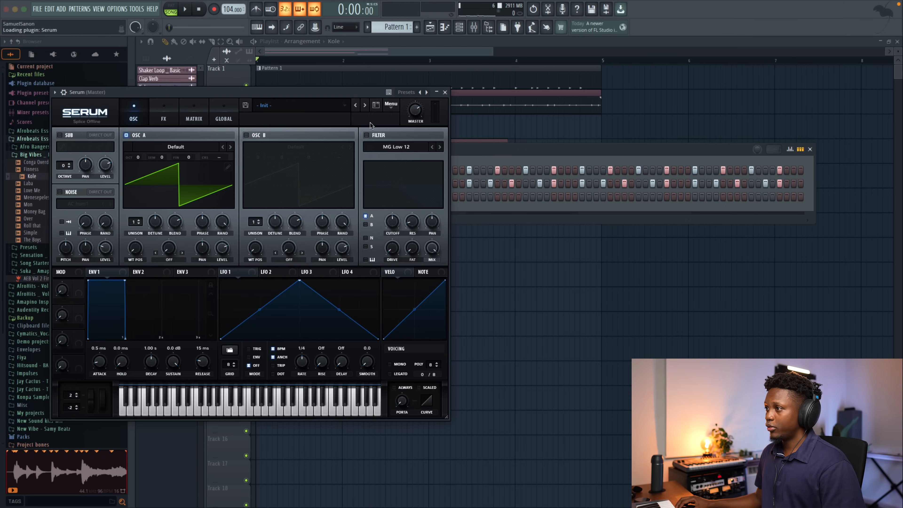
click(307, 106)
mouse_move(313, 136)
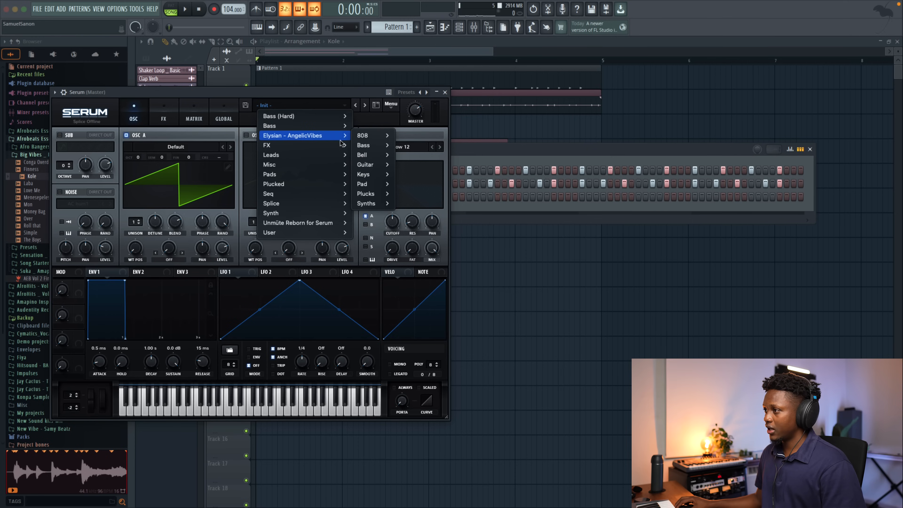
mouse_move(371, 157)
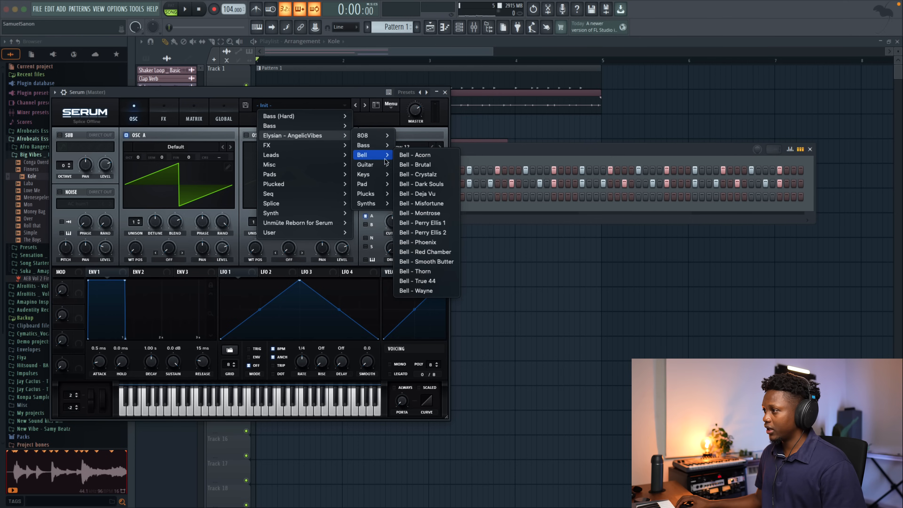
click(439, 283)
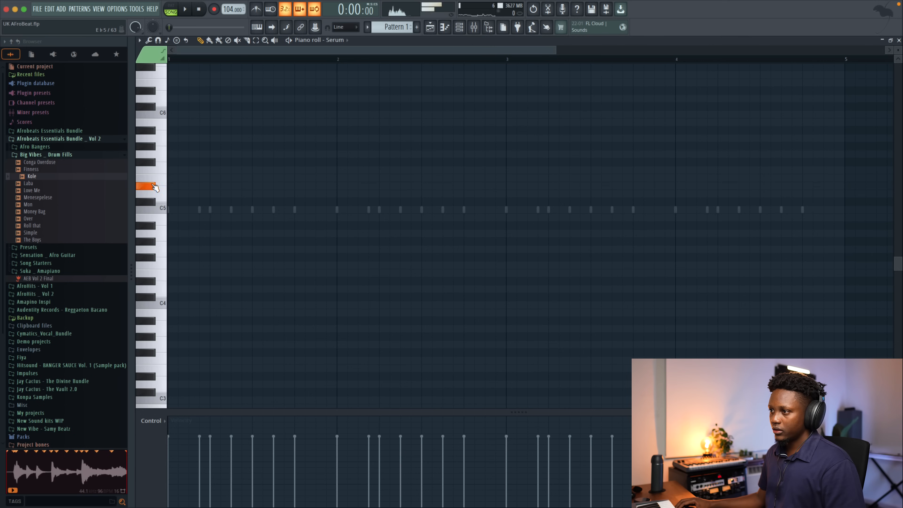
Step: Build the first Serum chord at the start of bar 1 with short notes on E♭4, G♭4, B♭4 and E♭5
scroll(185, 212, up, 4)
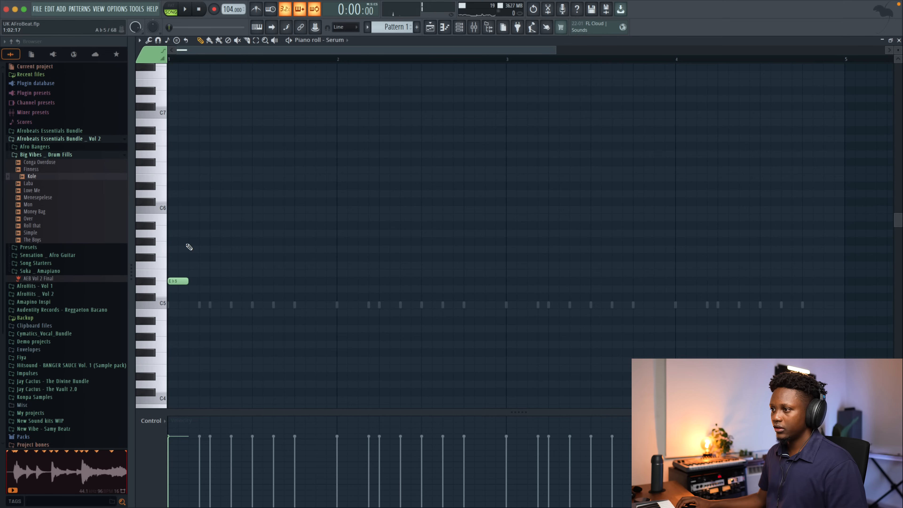
key(space)
key(space)
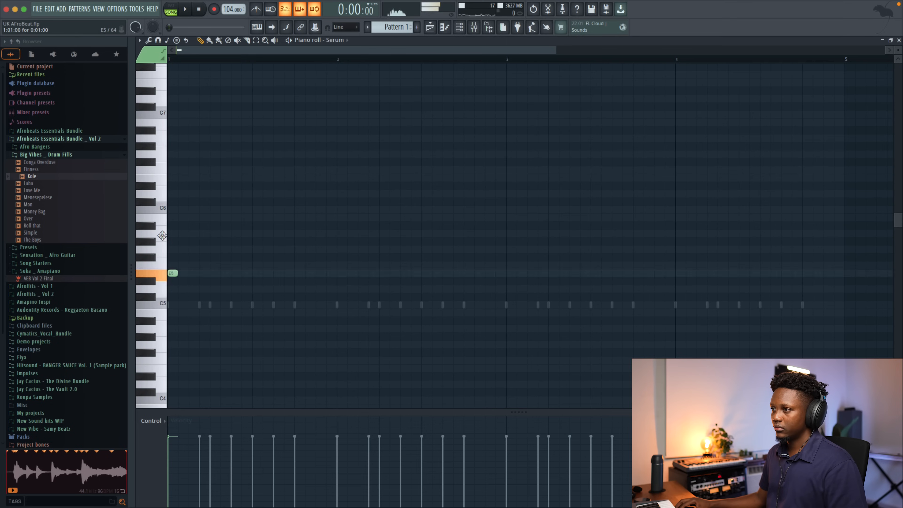
scroll(156, 361, down, 1)
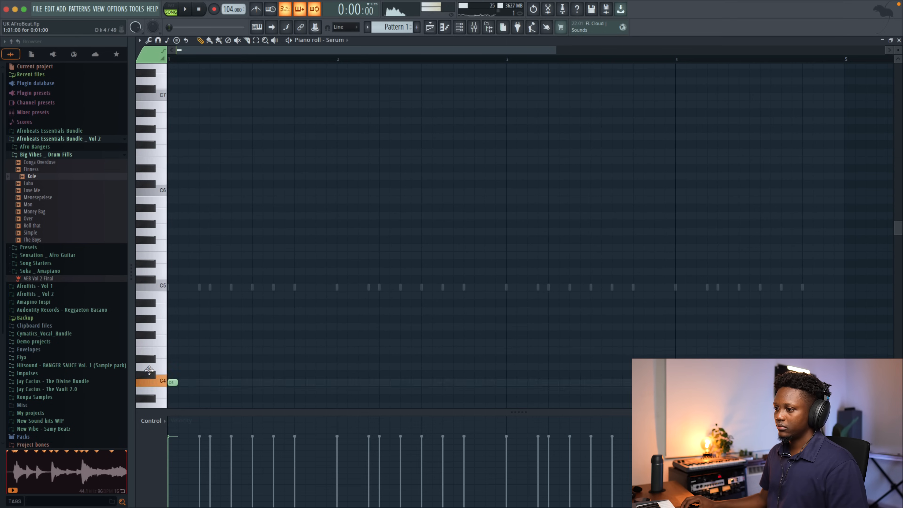
scroll(170, 278, up, 5)
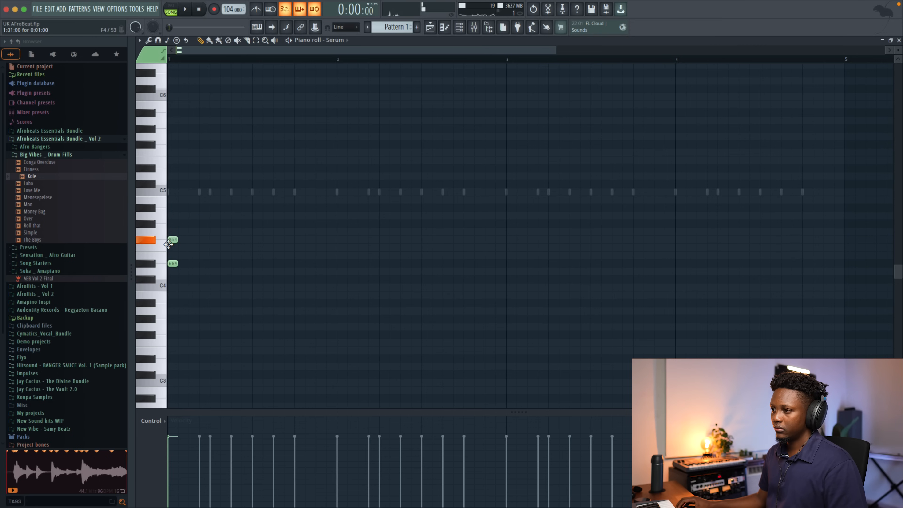
click(174, 208)
key(space)
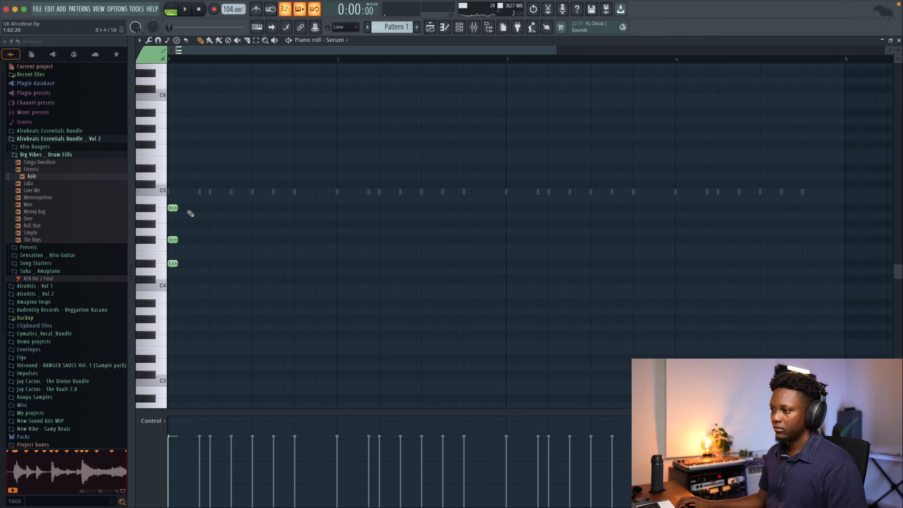
click(173, 168)
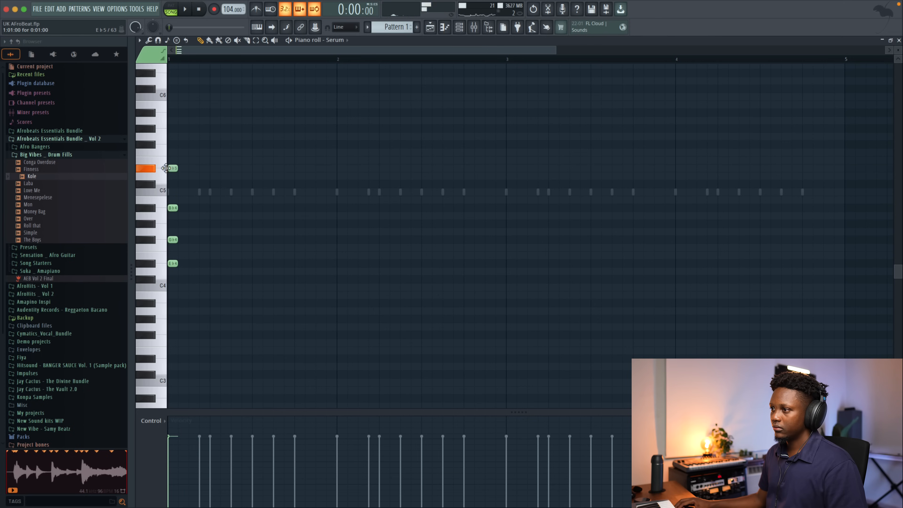
key(space)
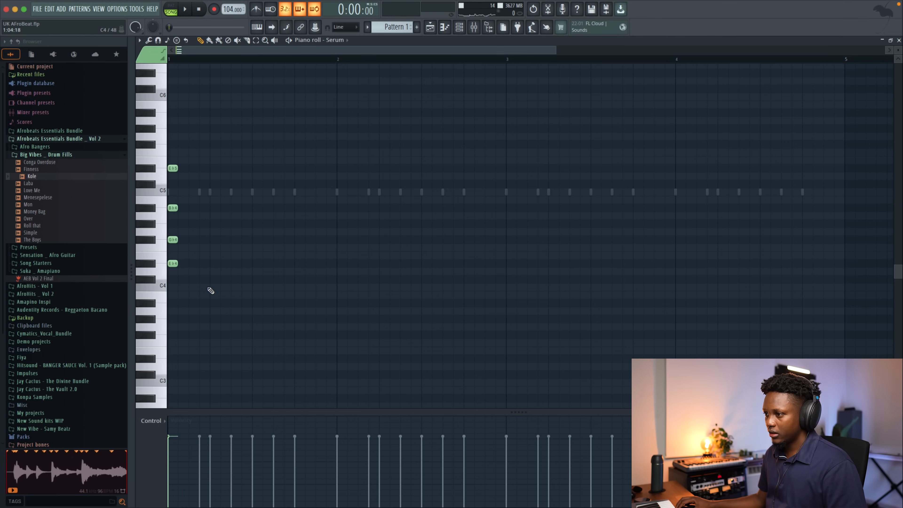
Step: Build the second Serum chord midway through bar 1 with short notes on B3, E♭4 and B4, auditioning as it grows
key(space)
key(space)
click(253, 296)
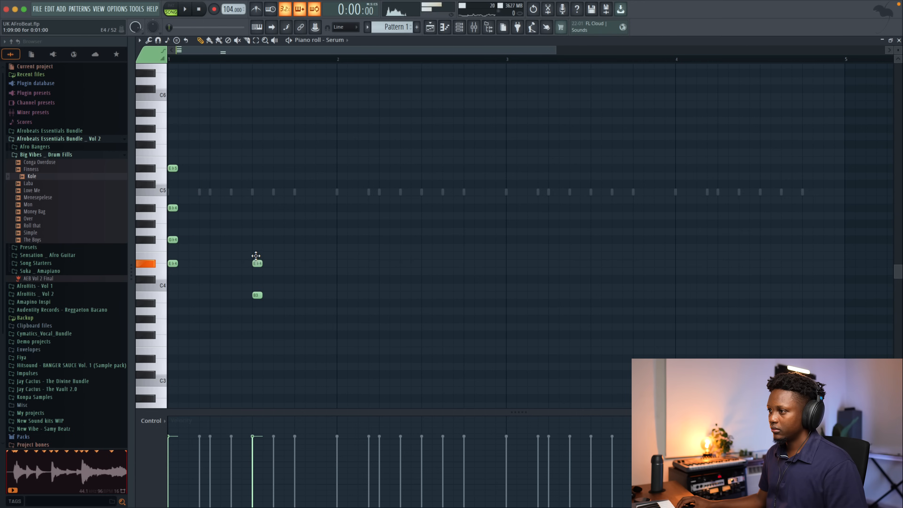
key(space)
key(space)
drag(257, 209, 257, 200)
key(space)
key(space)
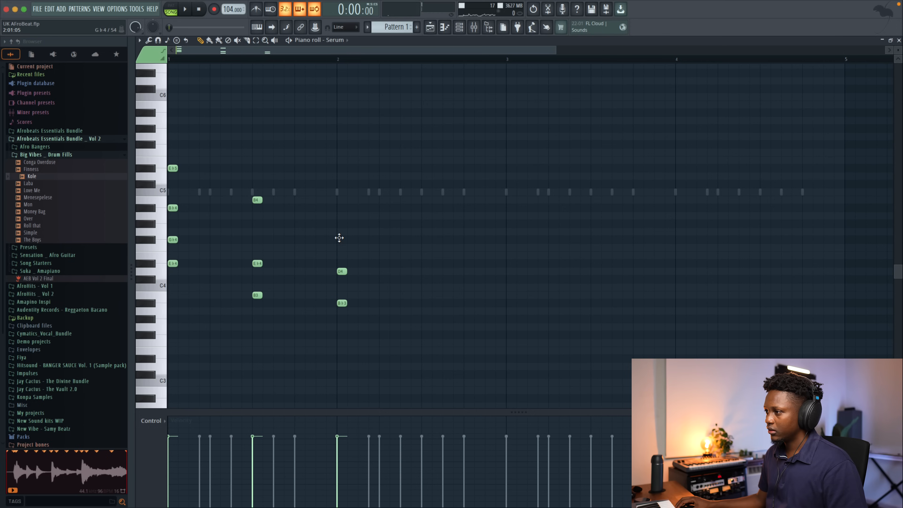
Step: Build the third Serum chord at the start of bar 2 on B♭3, F4 and D5, and repeat it midway through that bar
key(space)
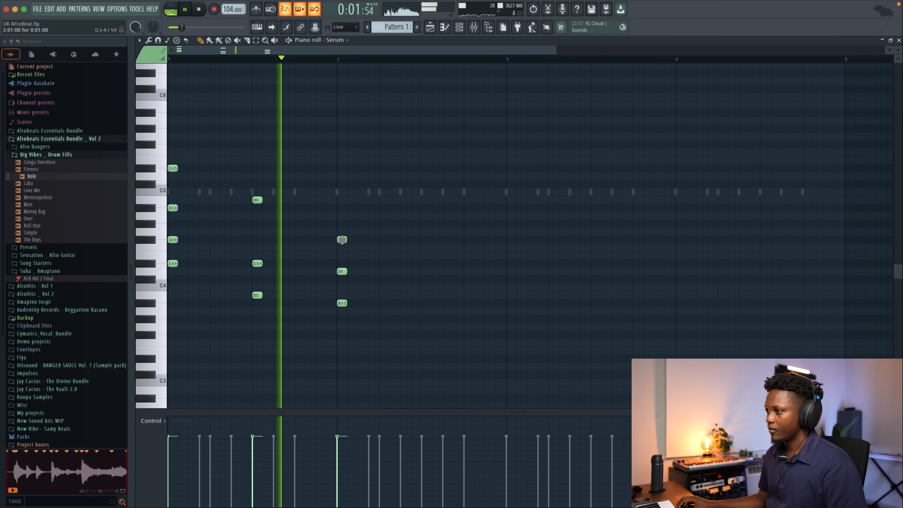
key(space)
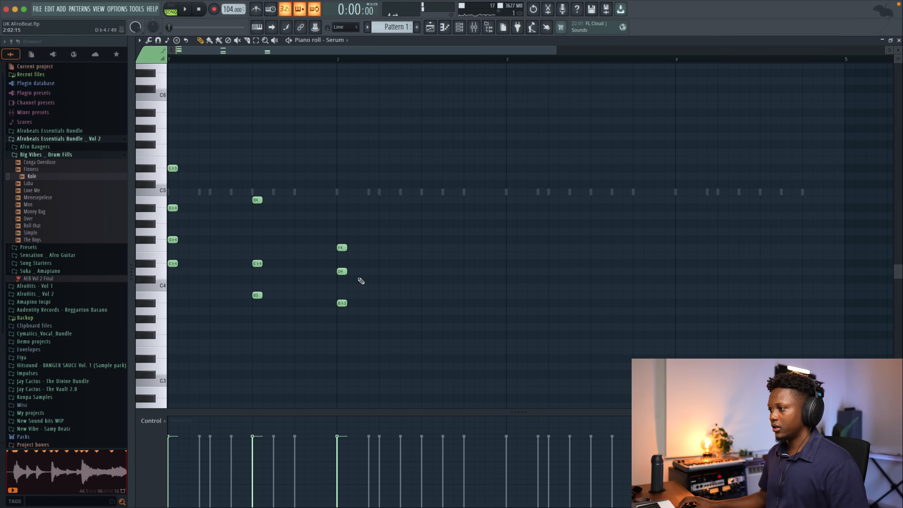
key(space)
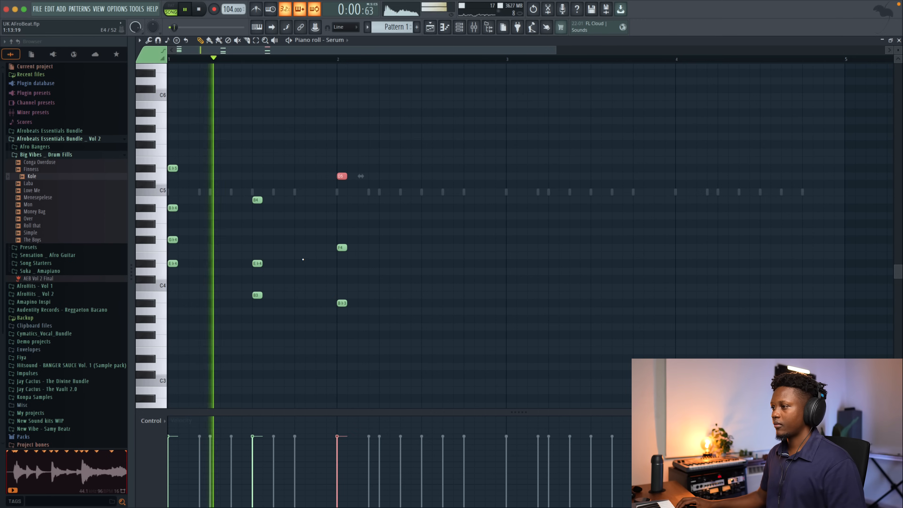
drag(418, 345, 426, 178)
key(space)
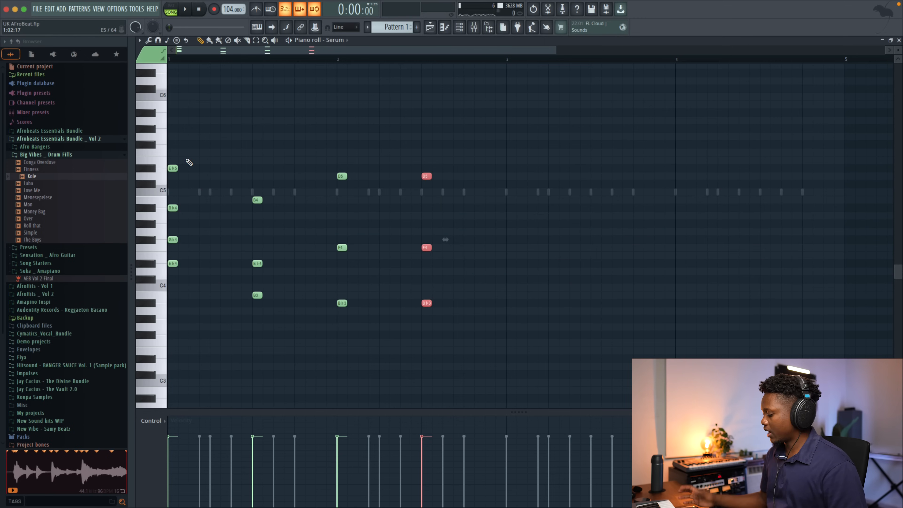
Step: Audition the chord progression, and duplicate all Serum notes from bars 1–2 into bars 3–4
key(space)
key(space)
key(space)
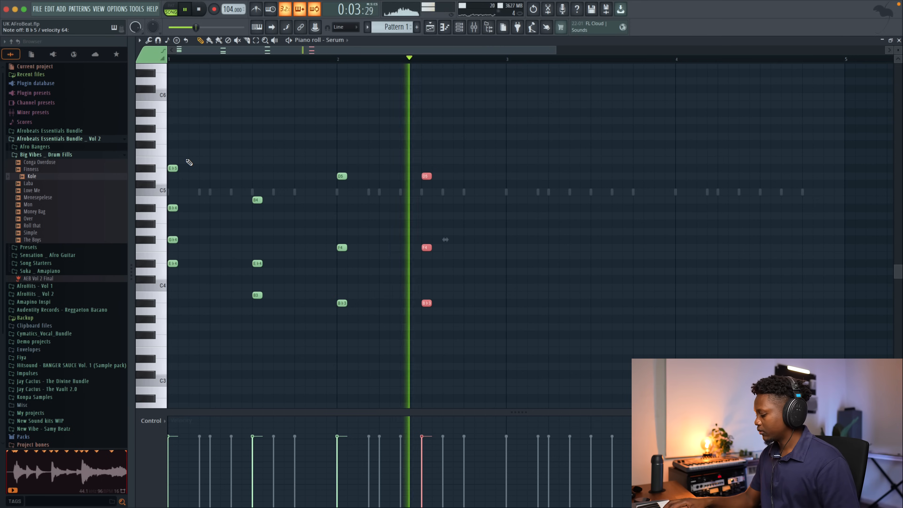
key(space)
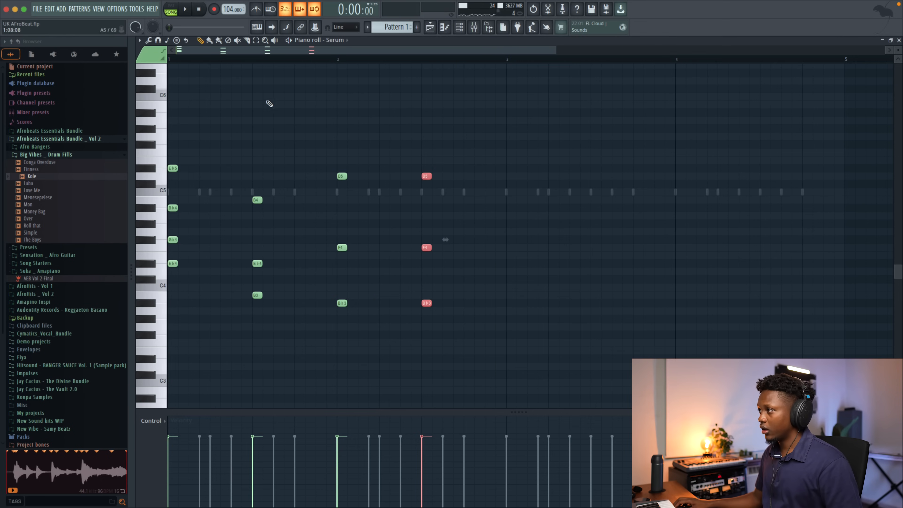
drag(509, 62, 2, 57)
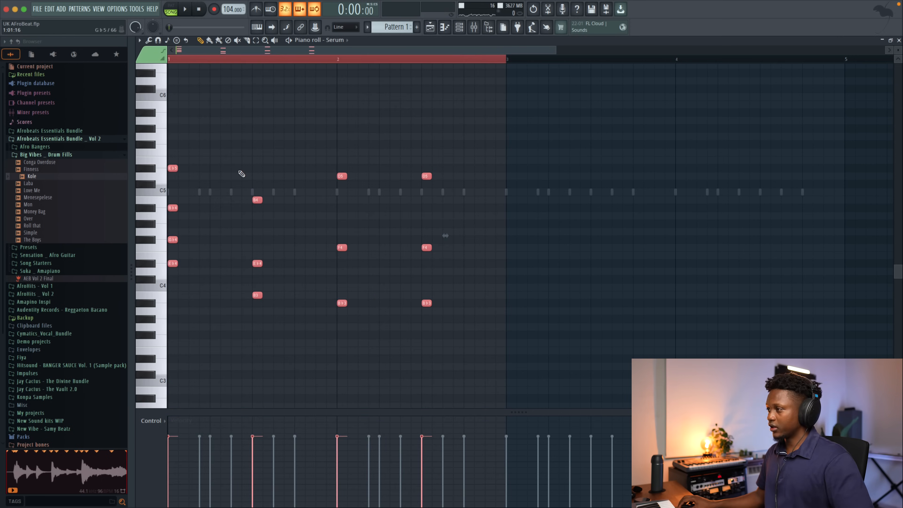
key(ctrl+b)
key(ctrl+d)
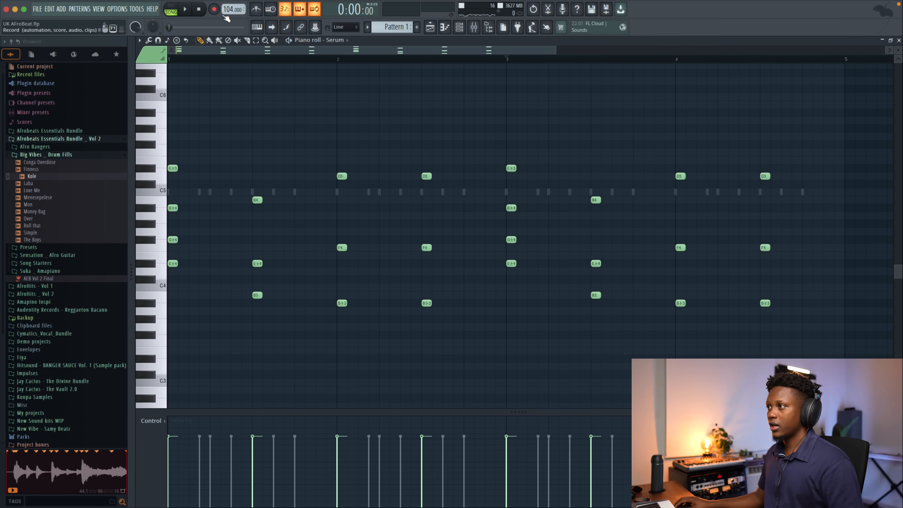
Step: Set the global snap to 1/4 step and record a bell melody above the Serum chords across bars 1–4
click(346, 27)
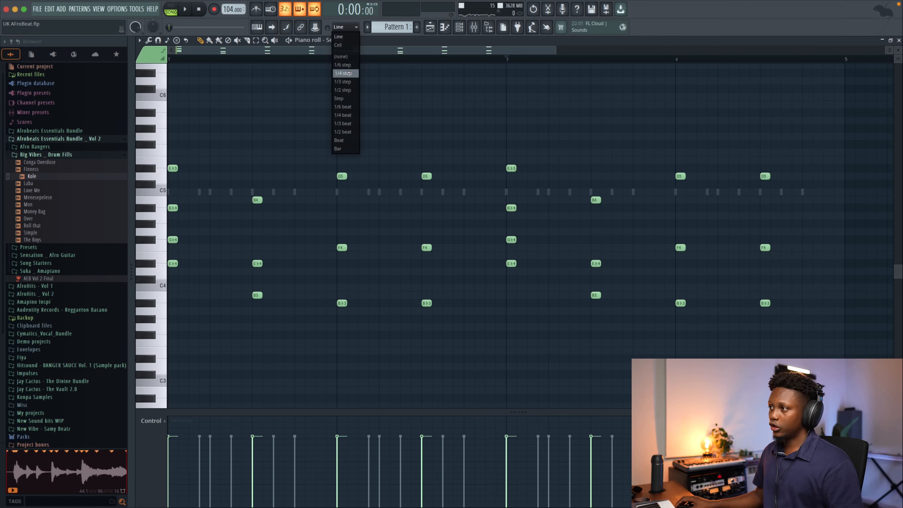
click(348, 73)
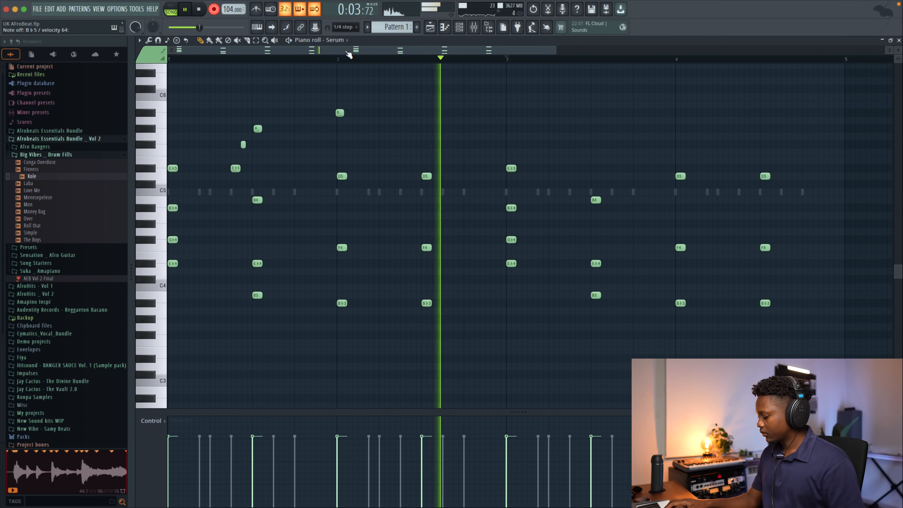
key(space)
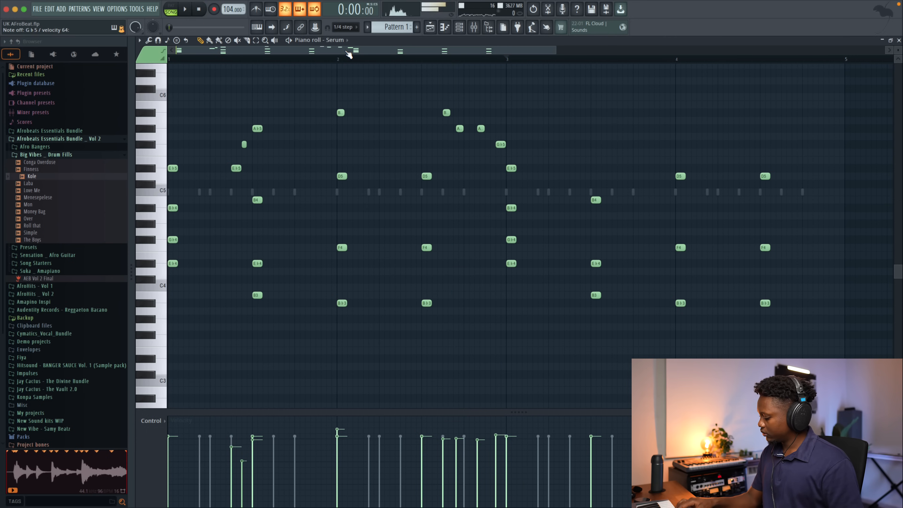
key(space)
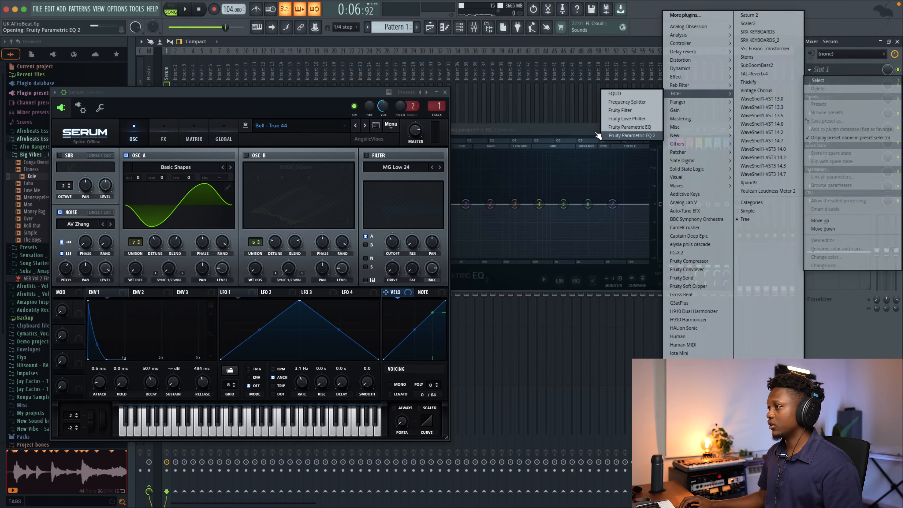
Step: Add Fruity Parametric EQ 2 to the Serum mixer track and shape band 1 into a steep high-pass that cuts the low end
click(632, 135)
click(445, 93)
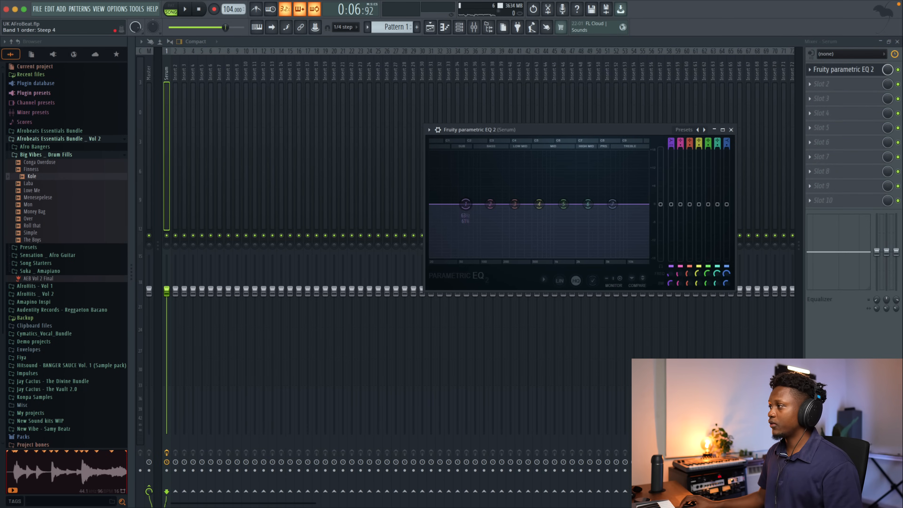
drag(671, 143, 671, 151)
key(space)
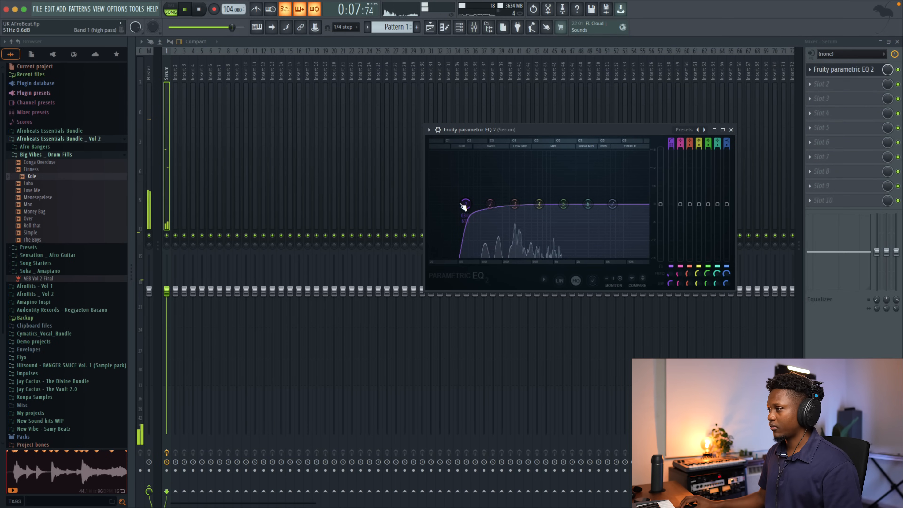
drag(465, 204, 484, 205)
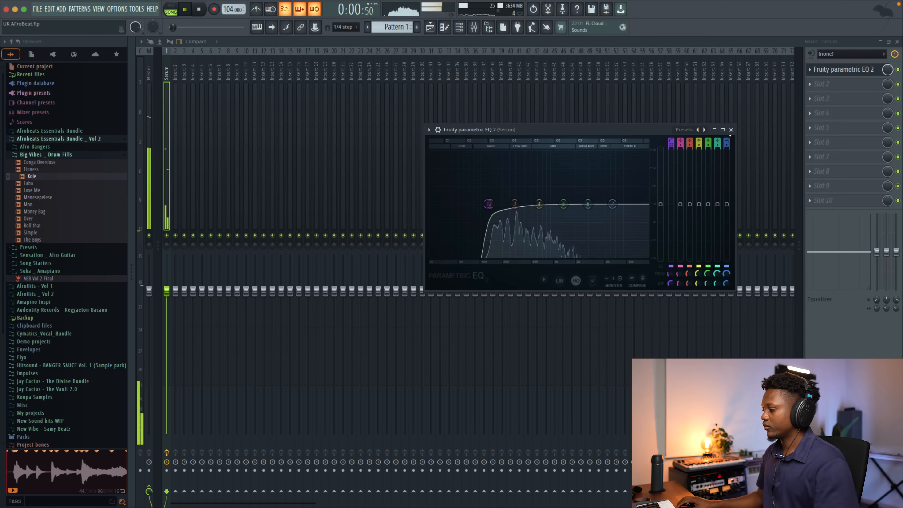
click(897, 41)
click(417, 117)
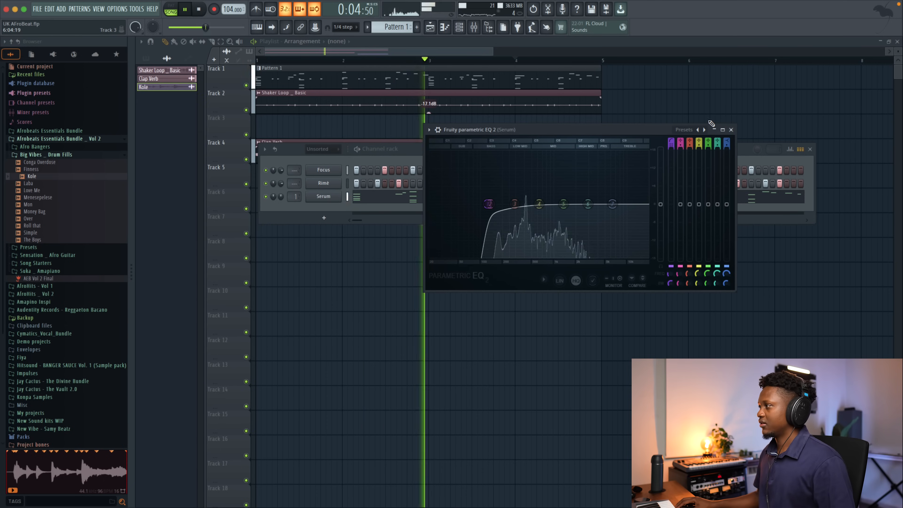
click(732, 130)
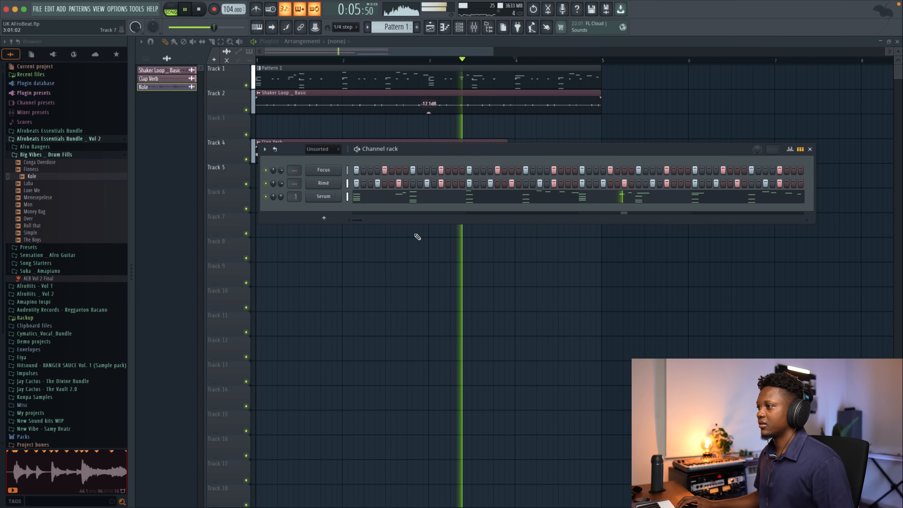
Step: Check the recorded Serum melody in the piano roll and the Kole fill's channel settings while playing the arrangement
click(403, 197)
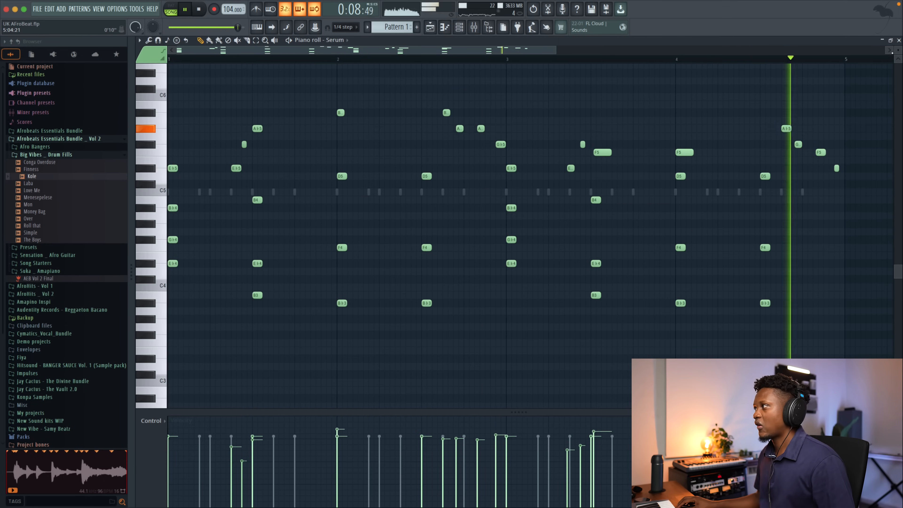
click(898, 41)
key(space)
key(F6)
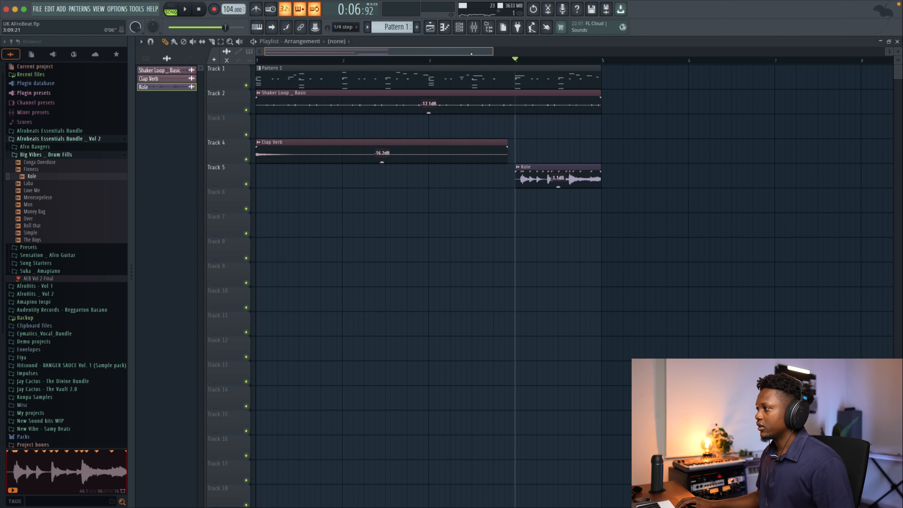
double_click(549, 165)
key(space)
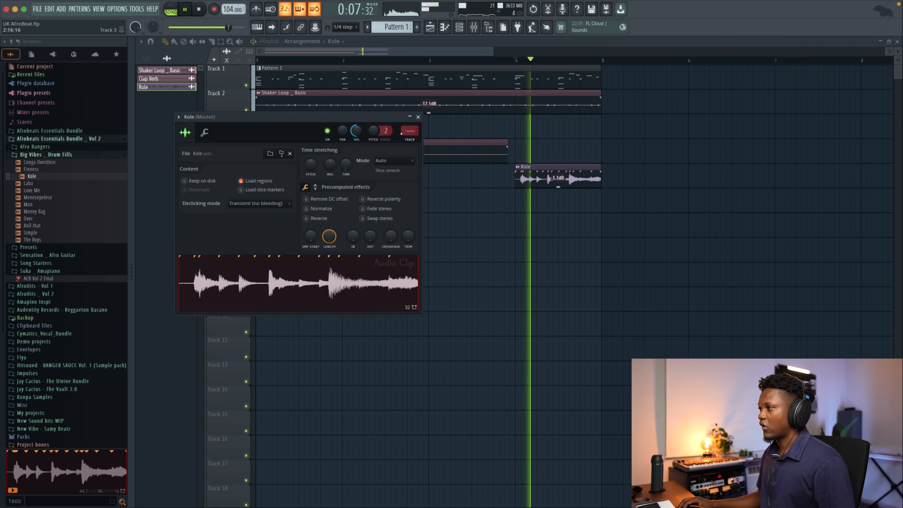
click(419, 116)
Step: Stop playback, show all channels in the channel rack, and clone the Serum channel
click(459, 27)
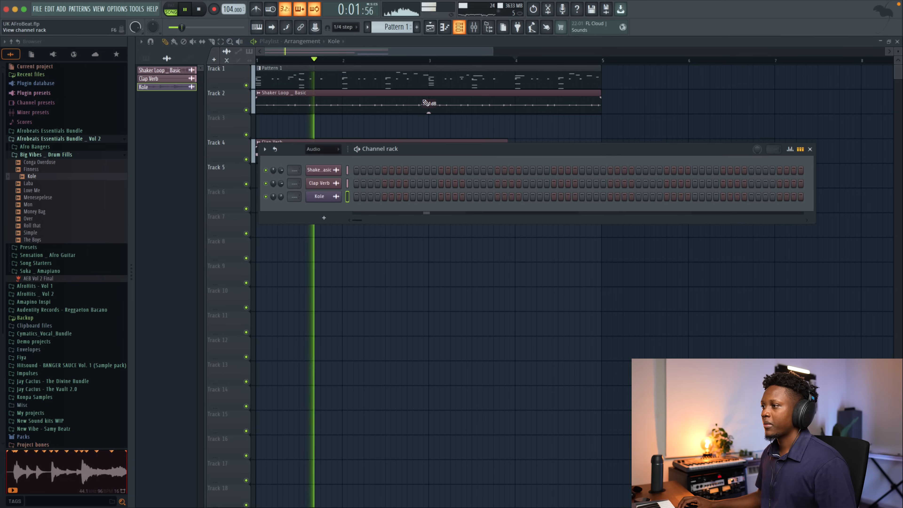
key(space)
click(326, 161)
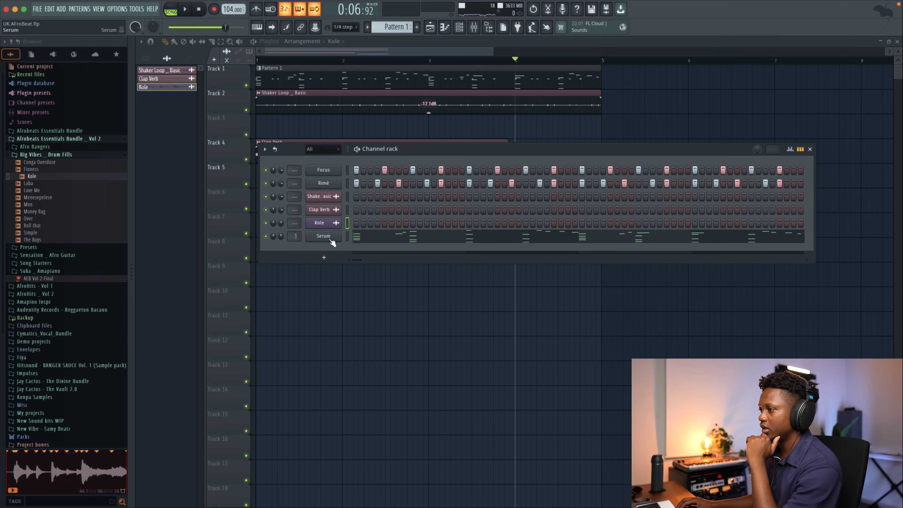
right_click(326, 238)
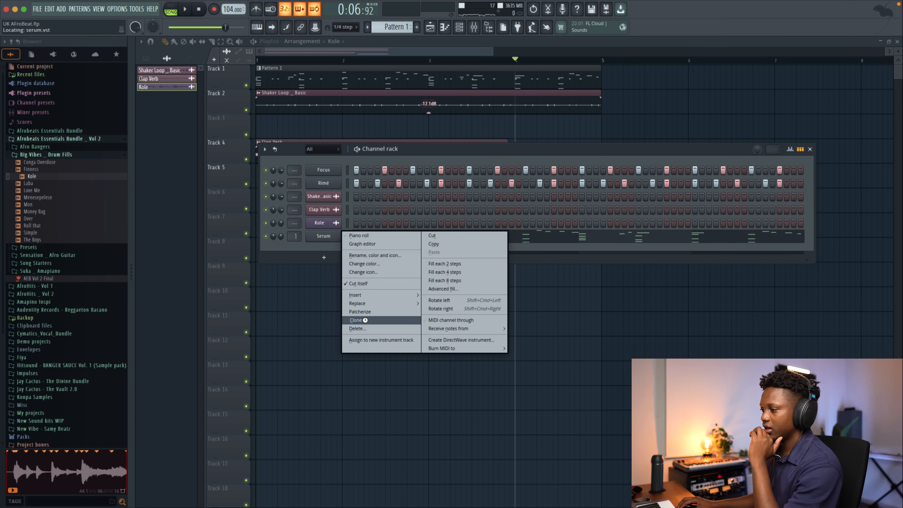
click(356, 320)
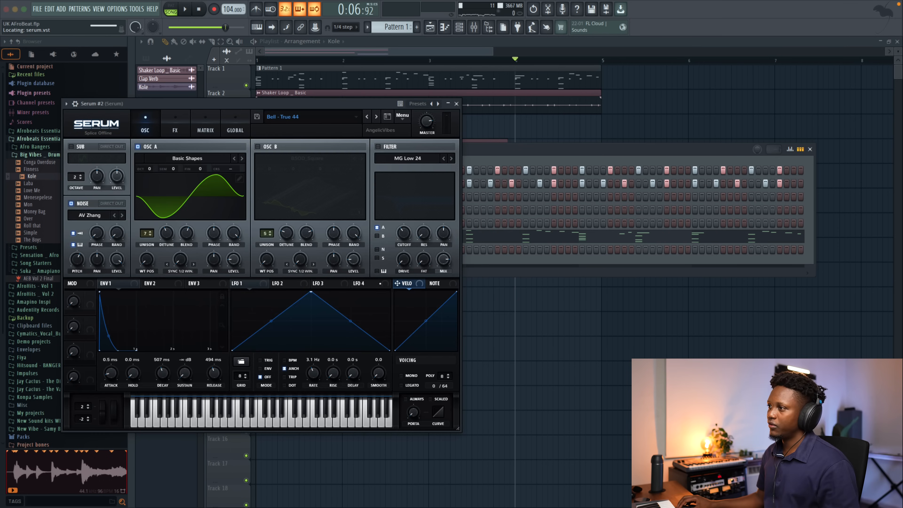
Step: Load the Pad - Room preset from the Elysian - AngelicVibes Pad bank into the cloned Serum
click(304, 120)
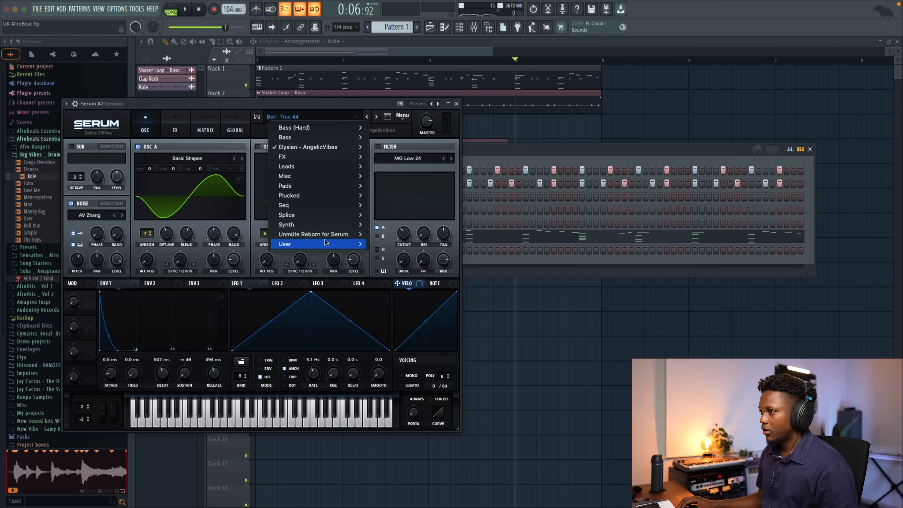
mouse_move(294, 149)
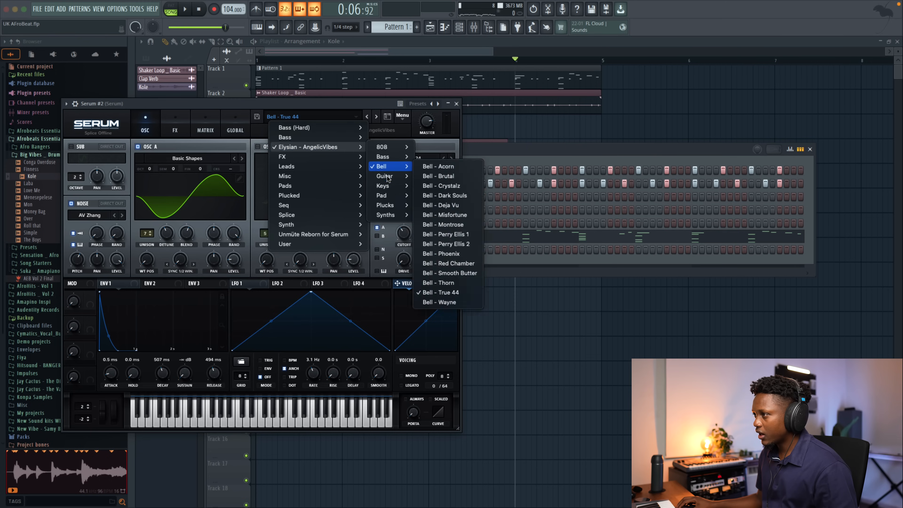
mouse_move(383, 188)
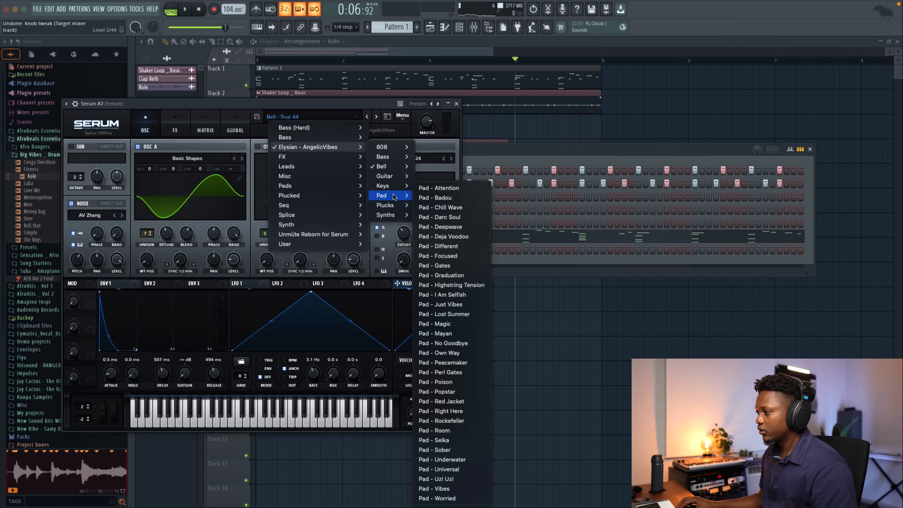
click(446, 431)
click(457, 104)
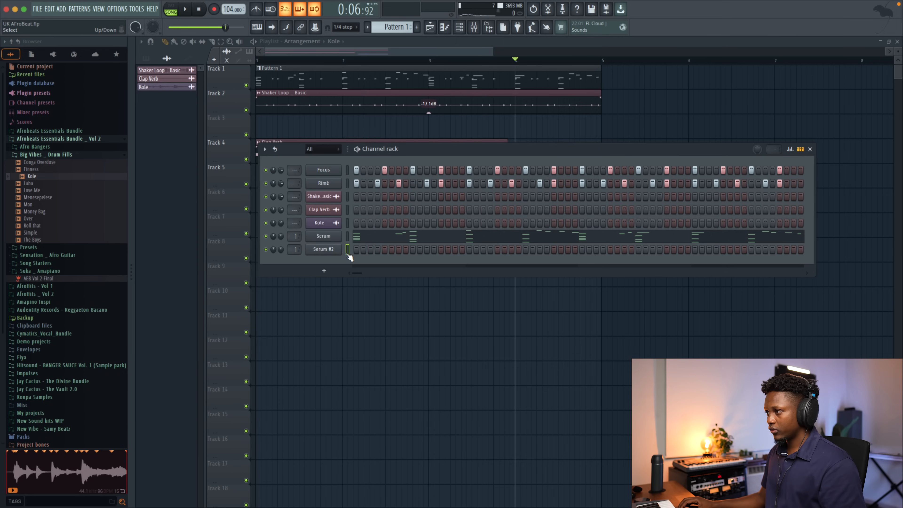
Step: Copy only the bell's chord notes into the Serum #2 channel and stretch them to legato lengths
key(super+v)
click(371, 254)
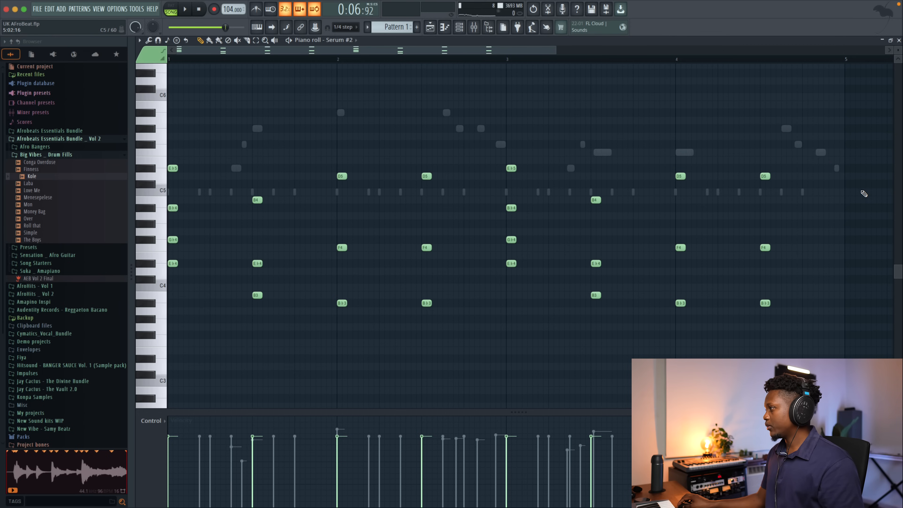
key(ctrl+l)
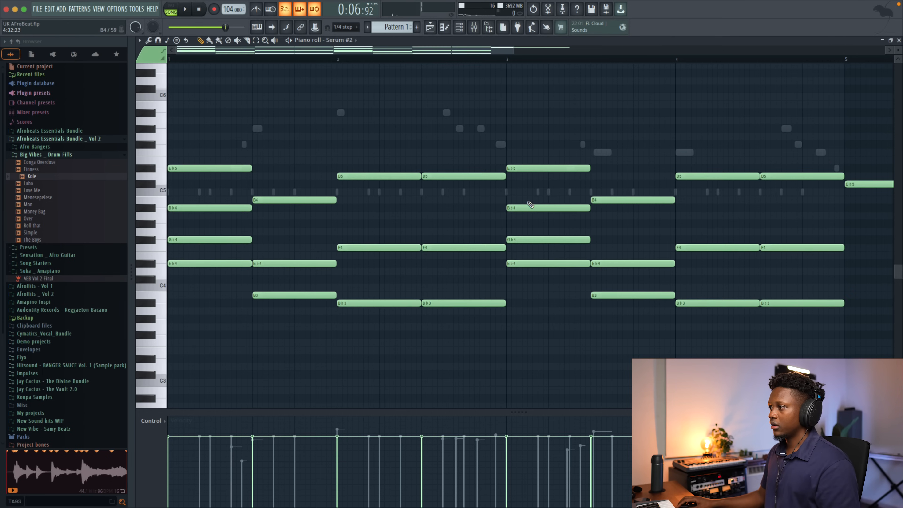
Step: Delete the repeated pad chord in the second half of bar 2 and every pad note from bar 3 onward
drag(451, 153, 462, 354)
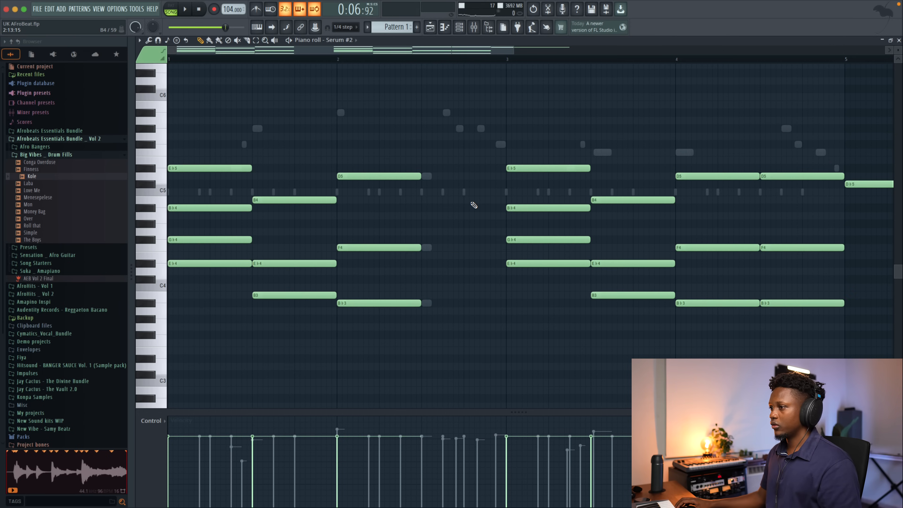
drag(874, 362, 565, 133)
key(Delete)
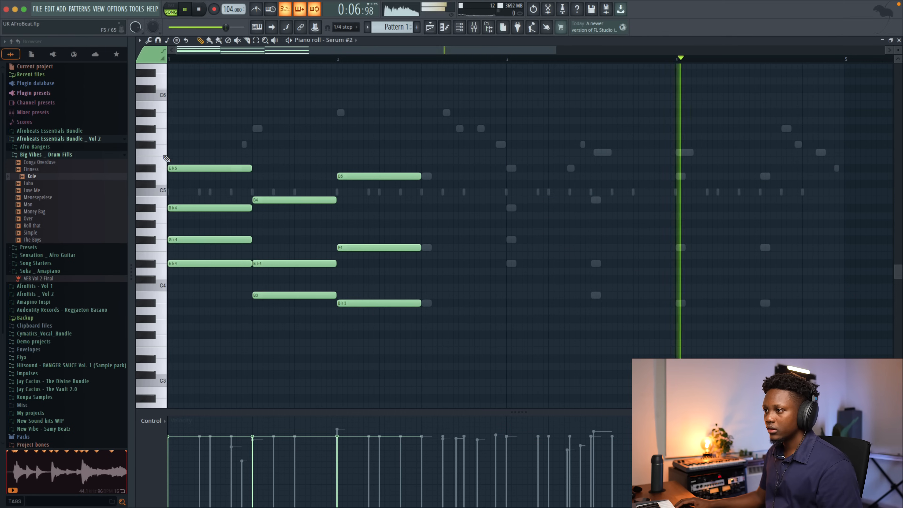
Step: Remove the E♭5 note from the pad's first chord, and lengthen the bar 2 chord to the end of that bar
click(206, 168)
key(space)
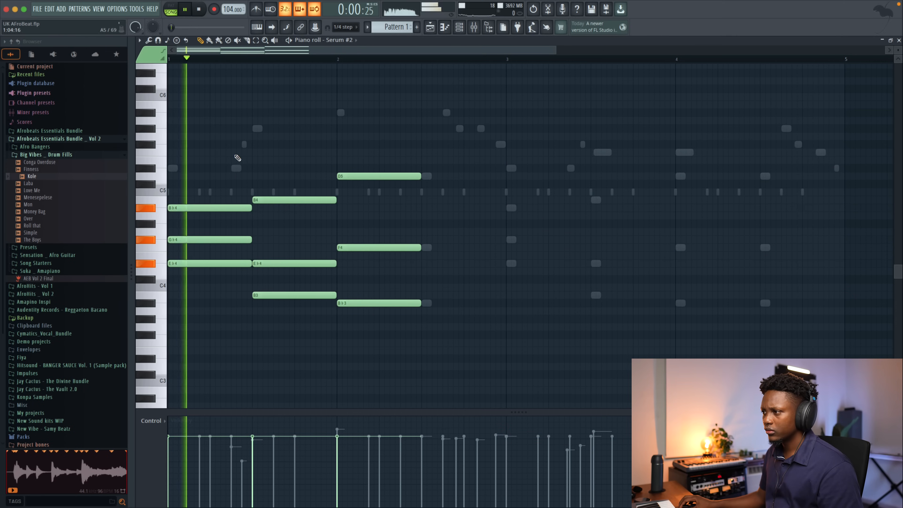
key(space)
drag(435, 327, 365, 157)
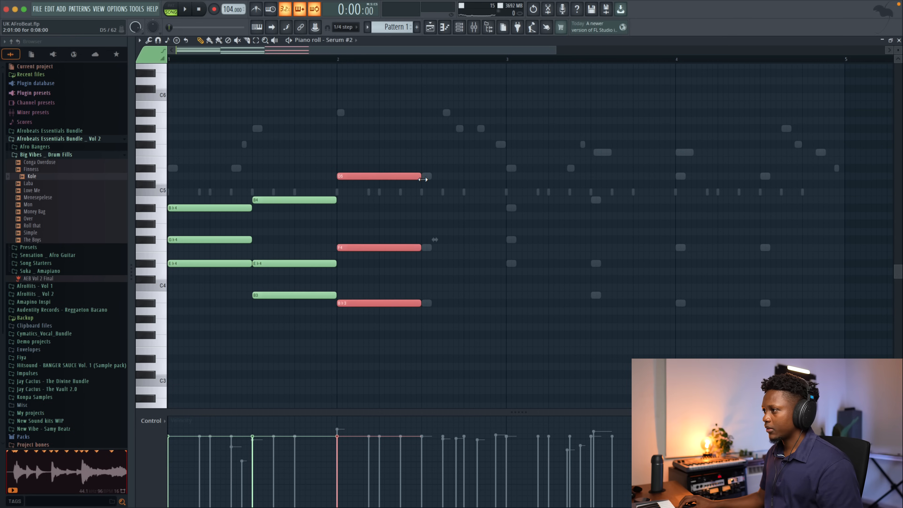
drag(423, 179, 491, 179)
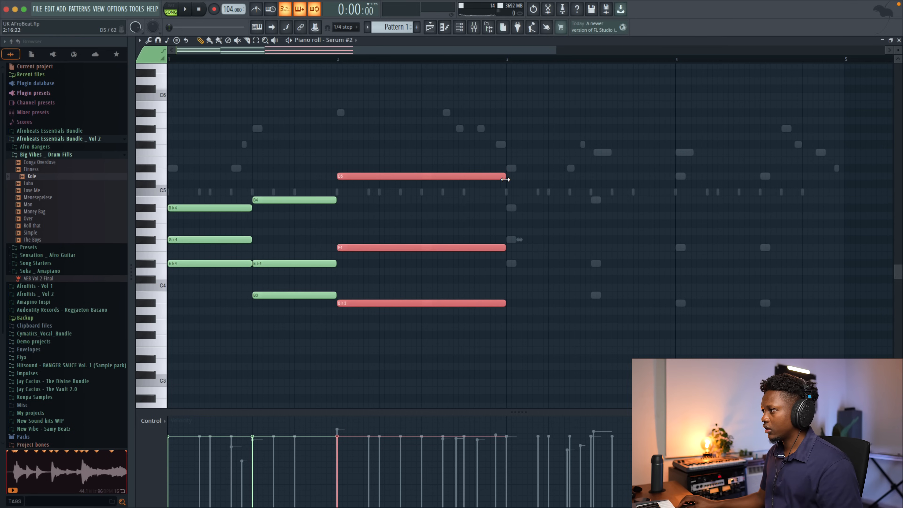
Step: Duplicate the two-bar pad chord progression into bars 3 and 4, and play it back with the beat
click(529, 183)
key(ctrl+b)
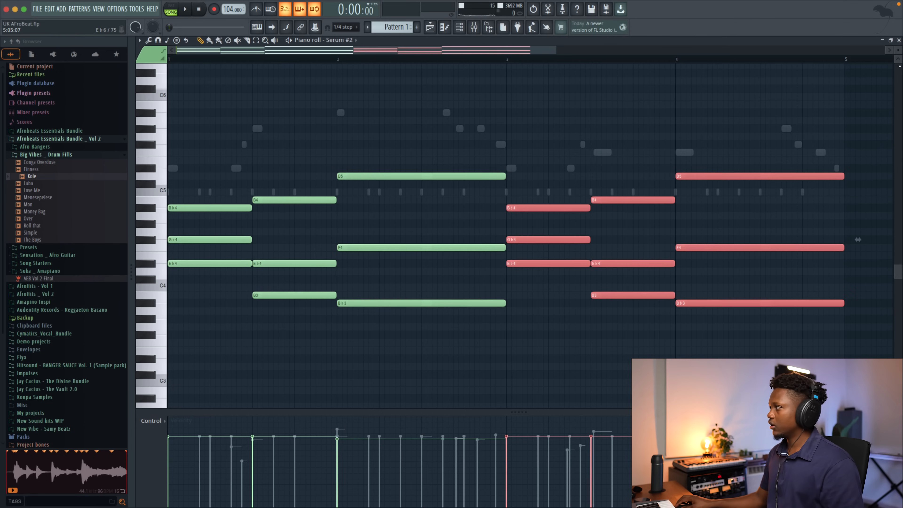
click(899, 41)
key(space)
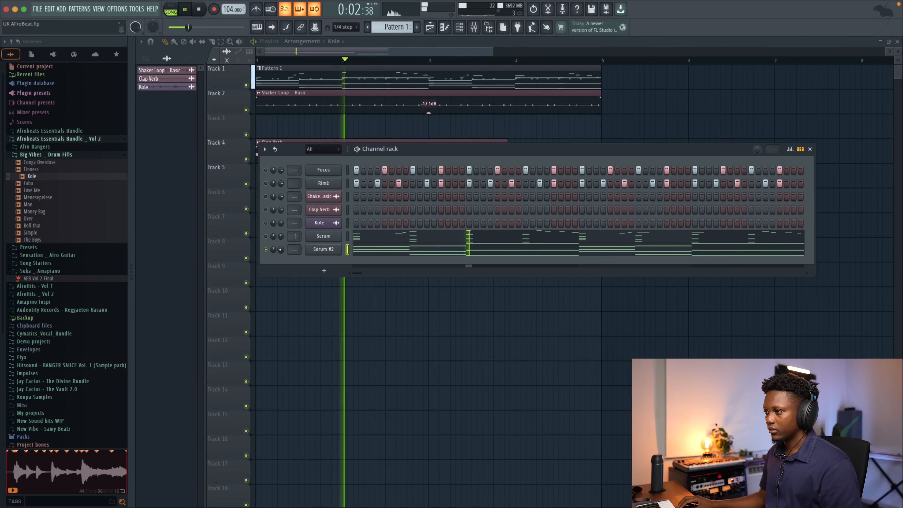
key(space)
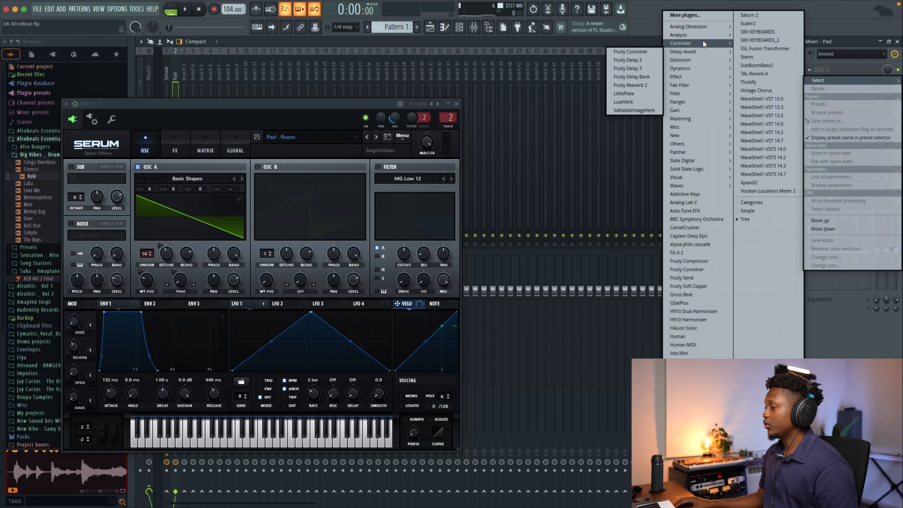
Step: Insert Fruity Parametric EQ 2 on the Pad mixer track, roll off the low end with a high-pass on band 1, and play it back
mouse_move(684, 95)
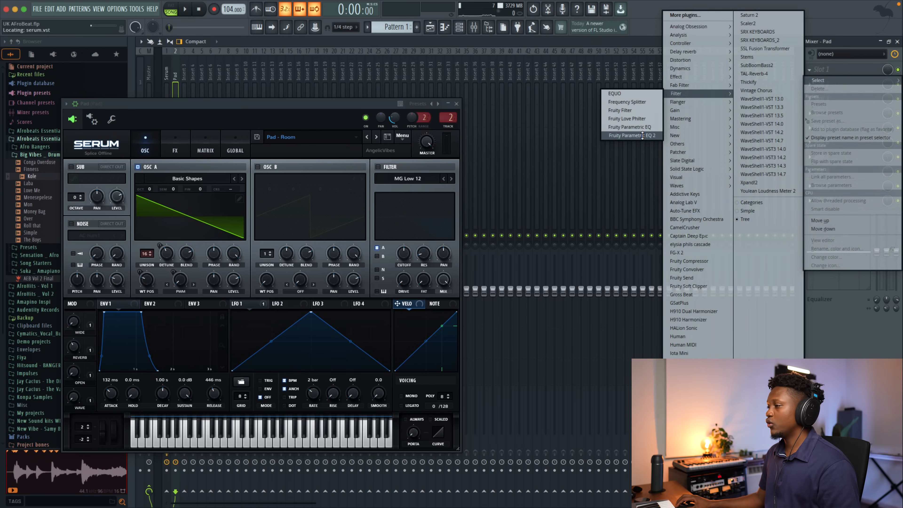
click(631, 135)
click(458, 104)
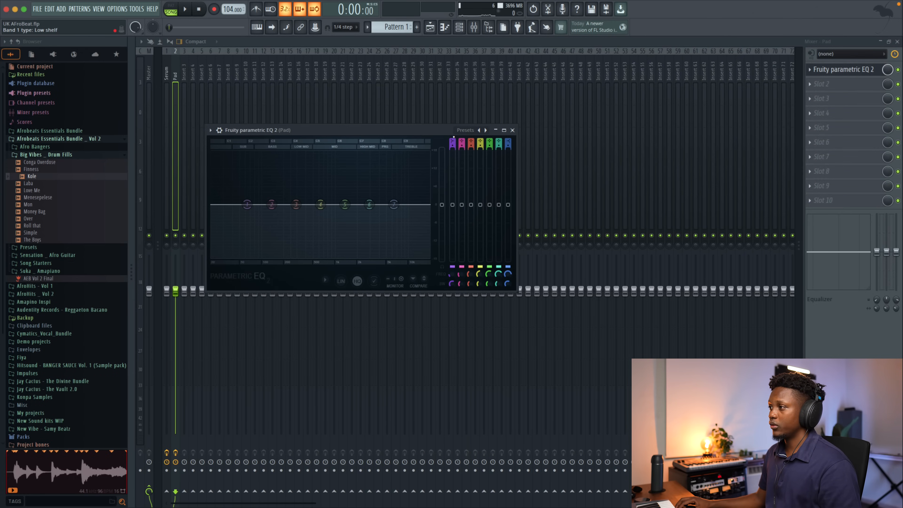
drag(453, 143, 452, 151)
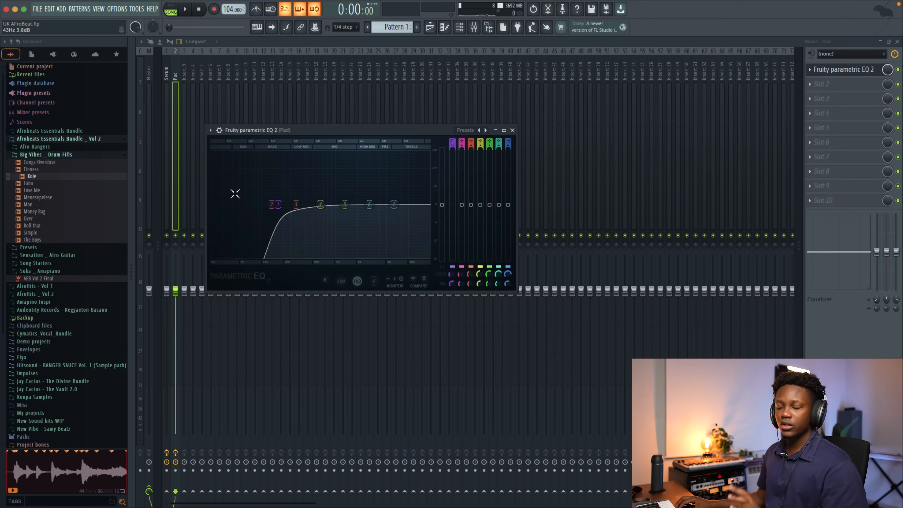
click(513, 131)
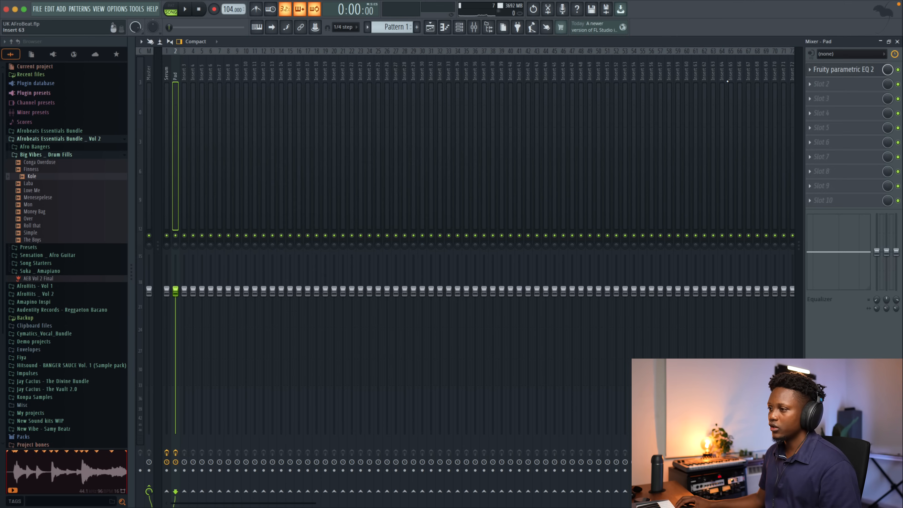
click(898, 41)
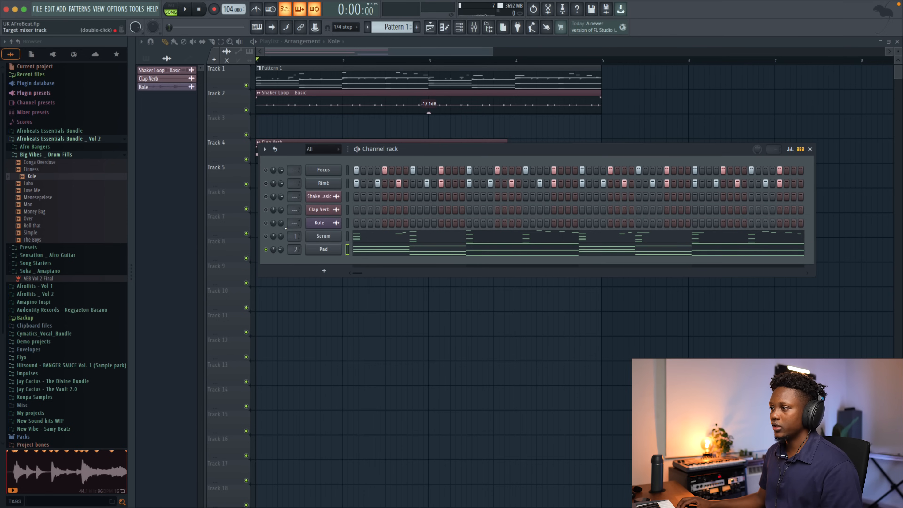
key(space)
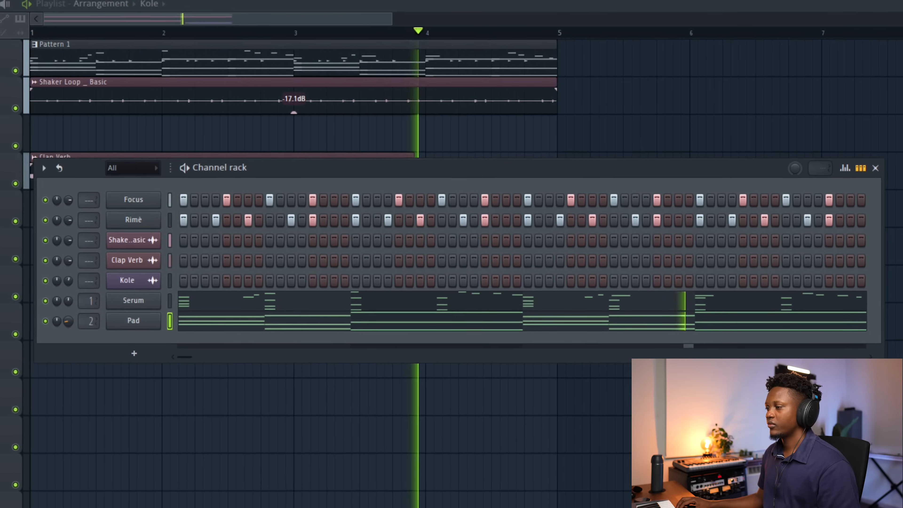
Step: Enter the Sine Bass notes E♭4, E♭5 and E♭4 on steps 1, 3 and 5 of bar 1
click(161, 341)
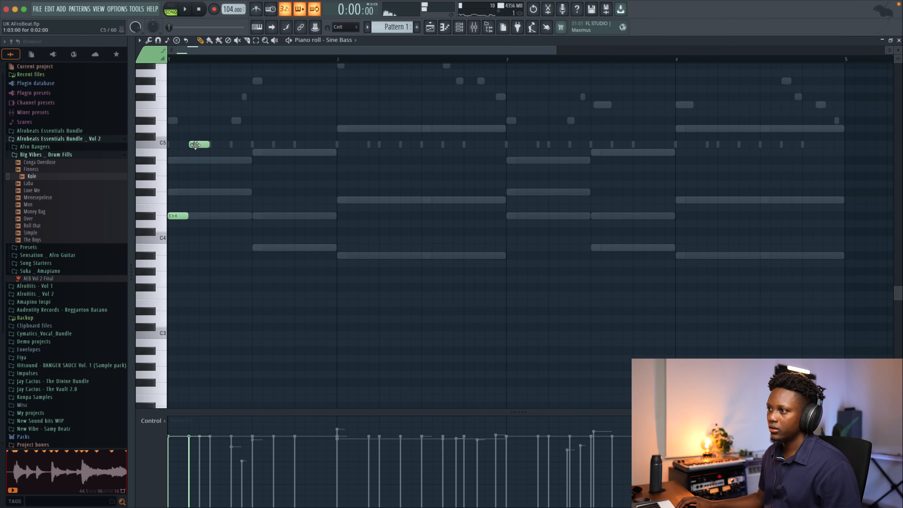
key(space)
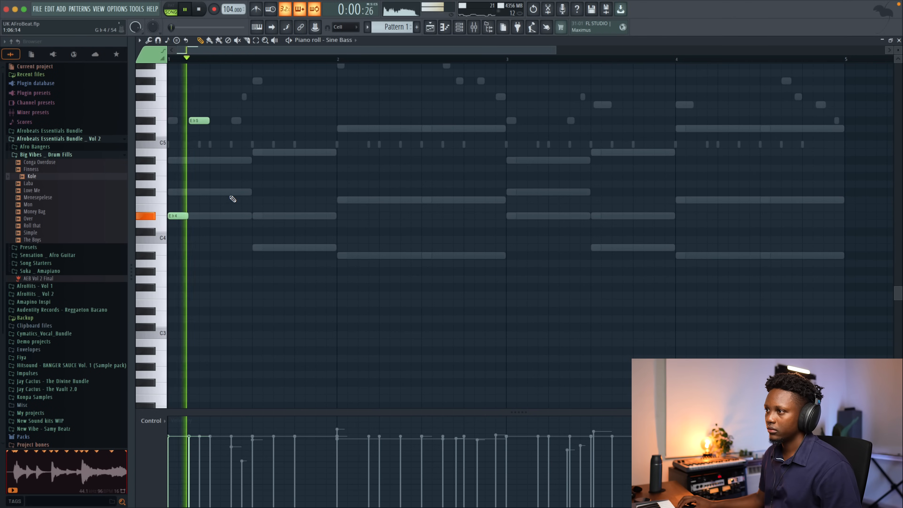
click(226, 216)
key(space)
key(space)
key(space)
key(space)
key(space)
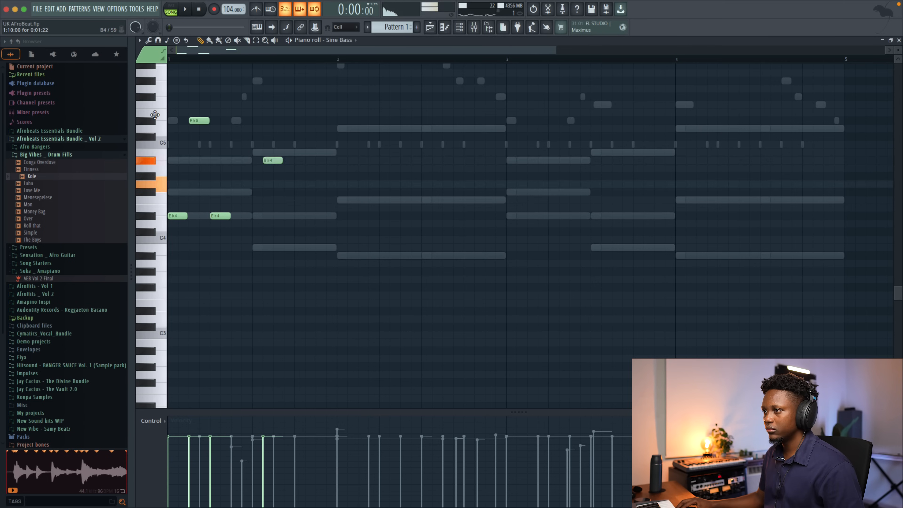
Step: Copy the three-note bass figure to the second half of bar 1 as B3, B4 and B3
key(ctrl+a)
drag(180, 218, 265, 250)
click(287, 193)
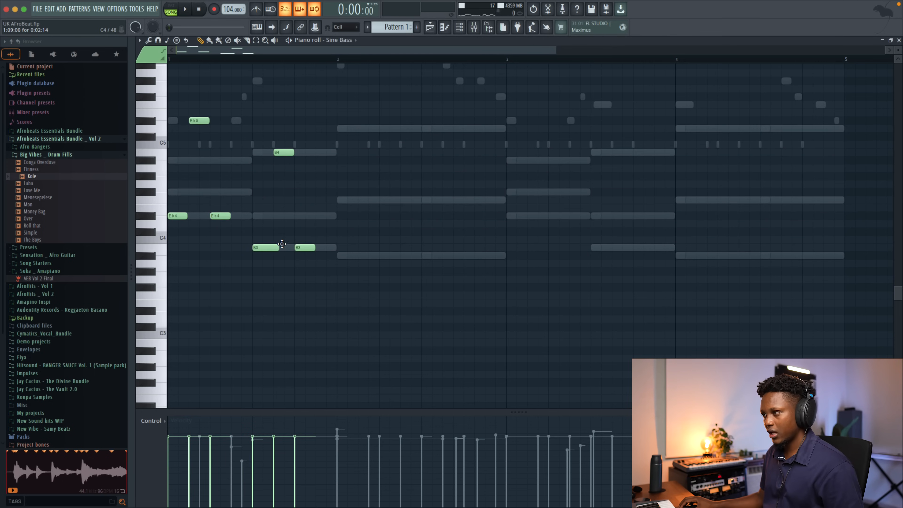
Step: Audition the bass and slightly shorten the first E♭4 note and the E♭5 note in bar 1
key(space)
scroll(298, 246, down, 1)
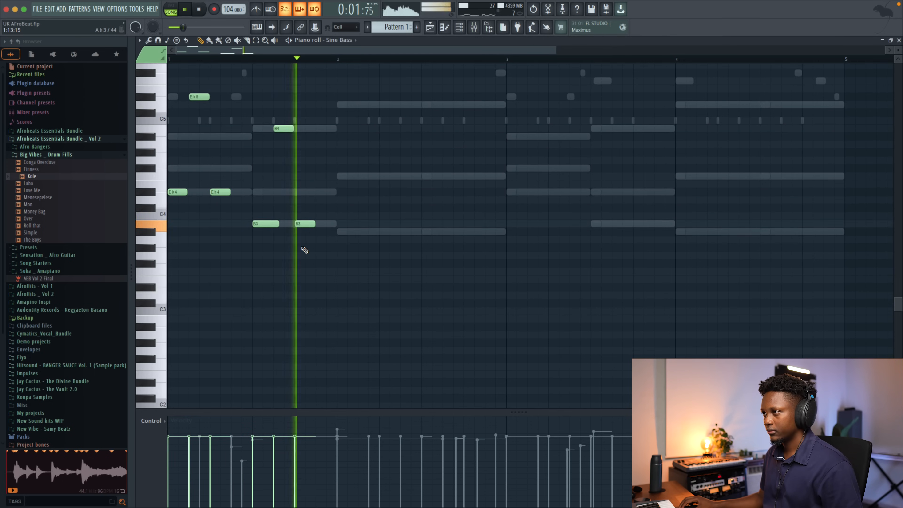
scroll(302, 247, down, 1)
key(space)
key(space)
key(space)
key(space)
scroll(197, 167, up, 3)
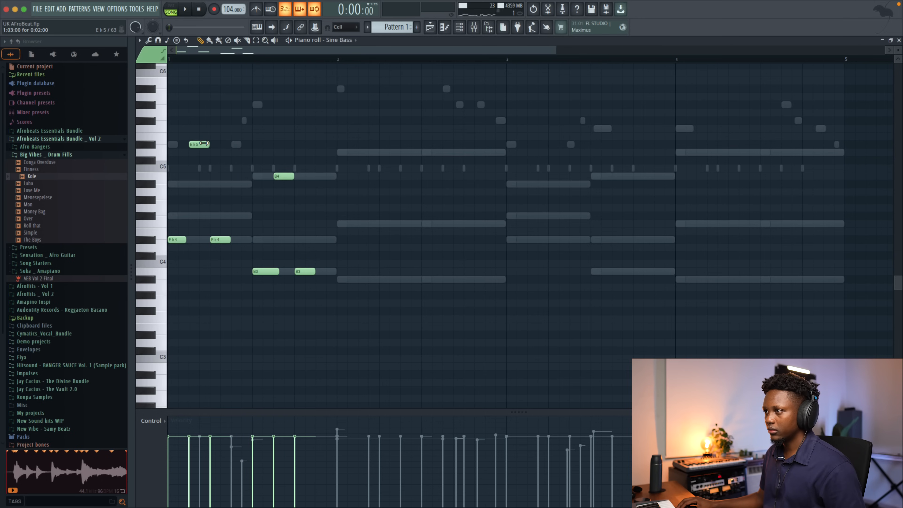
key(space)
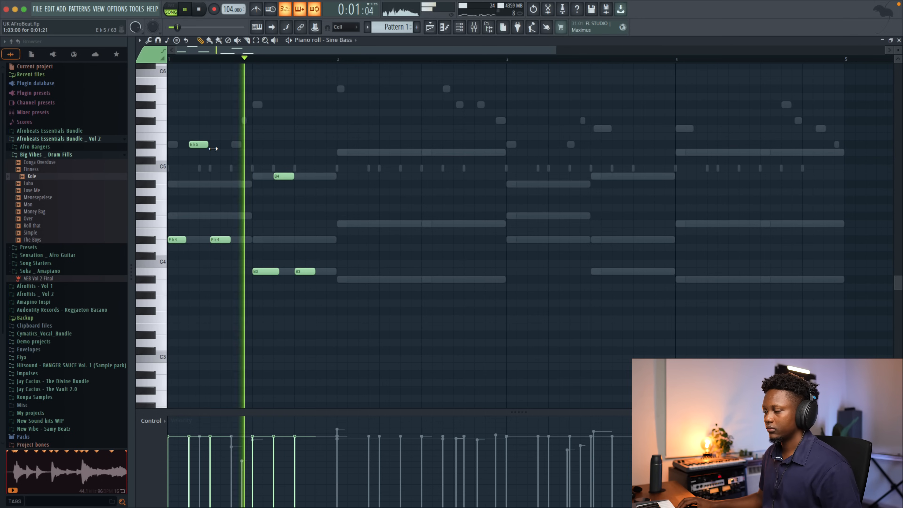
key(space)
Step: Copy the B3–B4–B3 bass figure to bar 2 as B♭3, B♭4 and B♭3, and repeat it from step 9
drag(356, 298, 239, 165)
drag(265, 272, 345, 279)
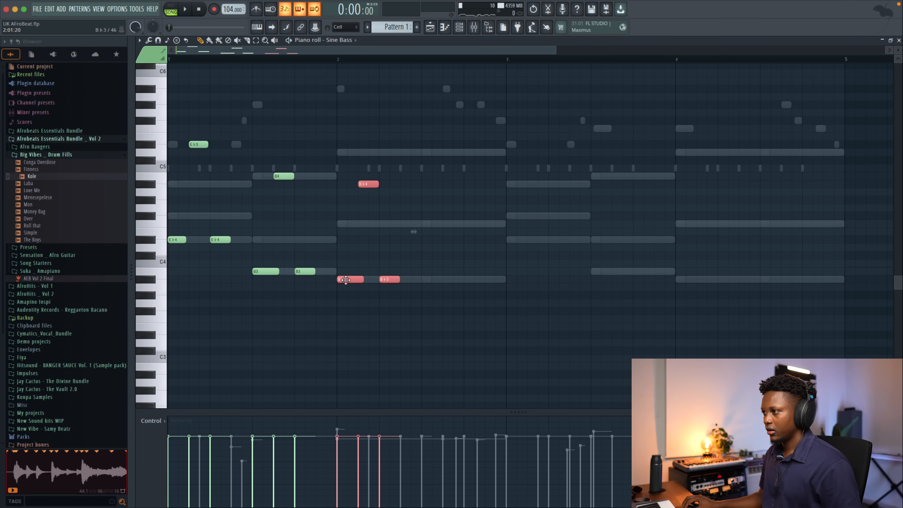
key(ctrl+b)
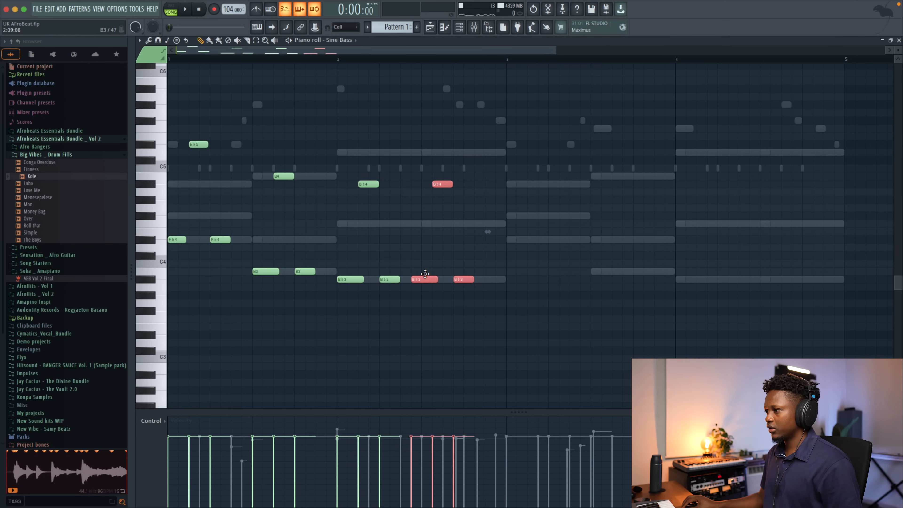
click(433, 258)
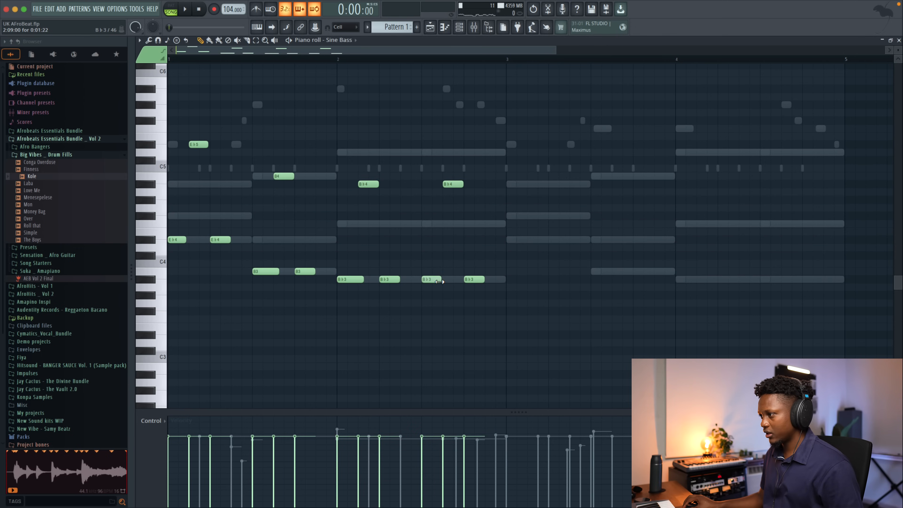
Step: Add a B♭4 bass note on step 15 of bar 2, and duplicate the two-bar bassline into bars 3 and 4
key(space)
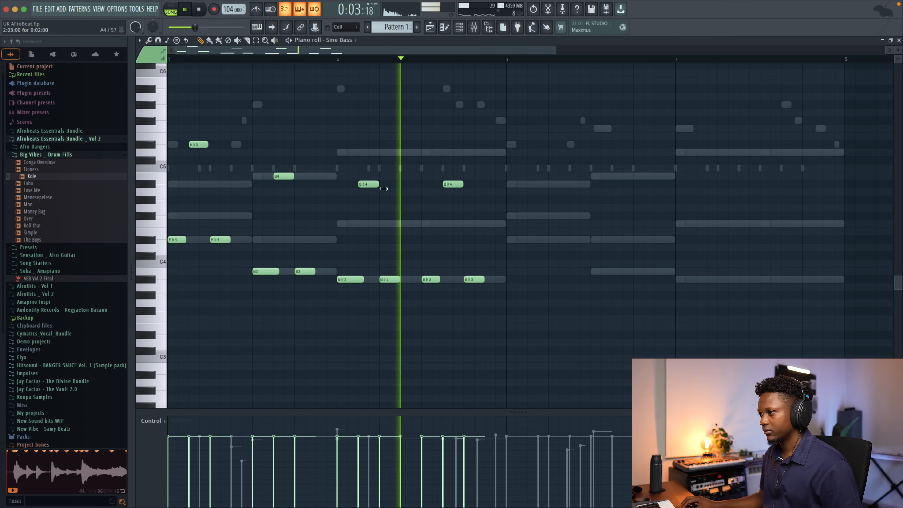
key(space)
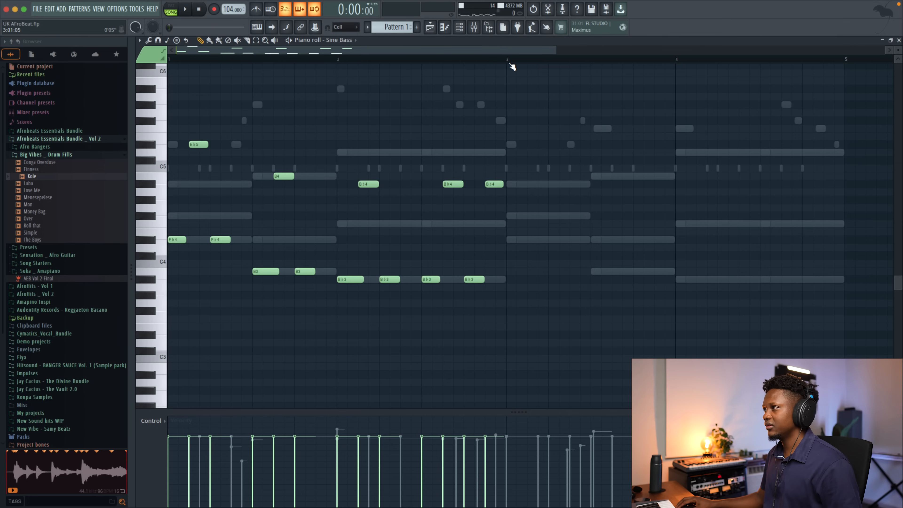
drag(512, 66, 68, 76)
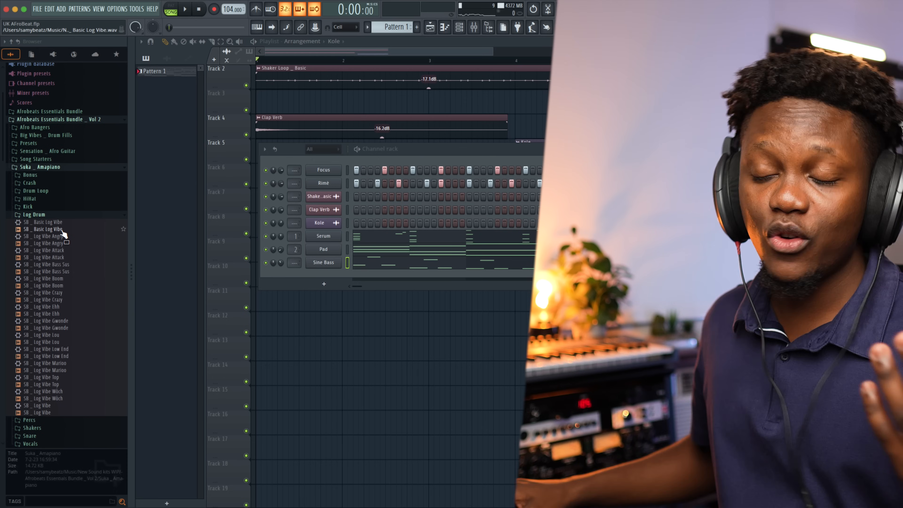
Step: Audition log drums in the Suka _ Amapiano bank and load the SB _ Log Vibe Low End preset as a new channel
scroll(66, 228, down, 5)
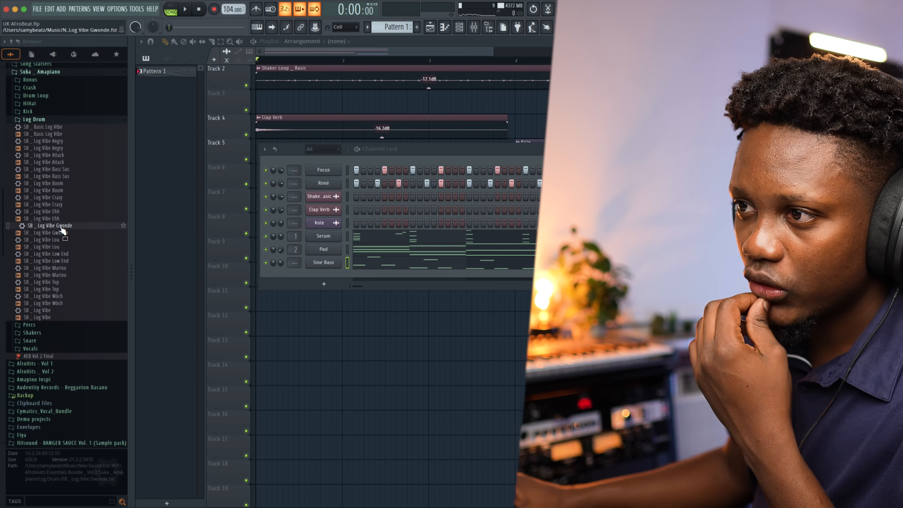
click(61, 233)
click(53, 169)
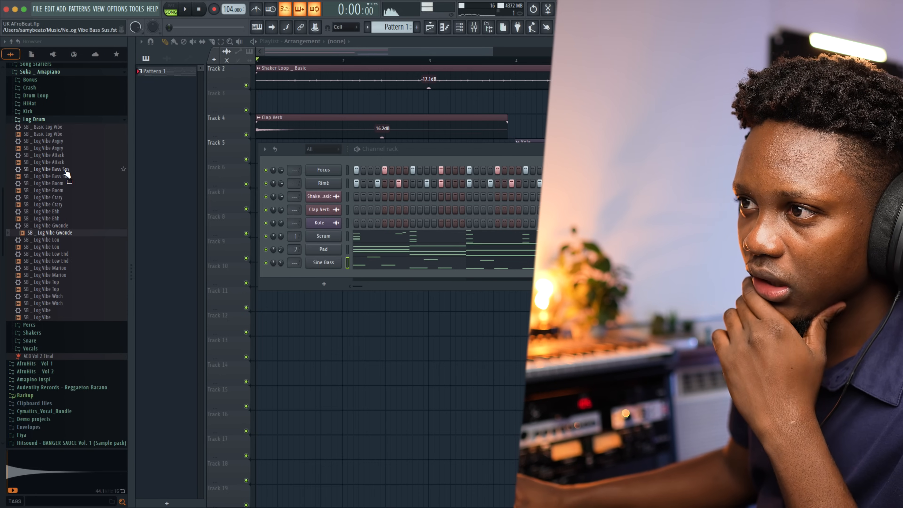
drag(81, 264, 313, 281)
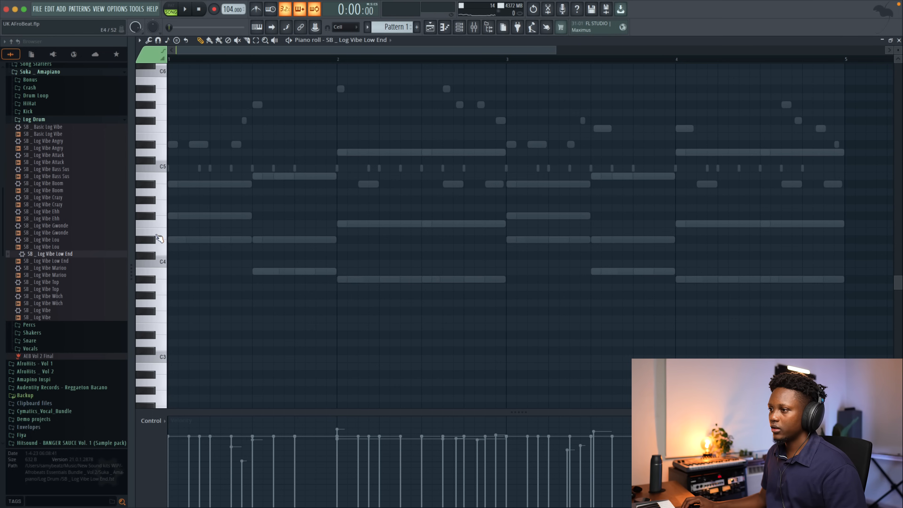
Step: Enter log drum notes E♭5 and B4 on steps 3 and 11 of bar 1, and B♭4 on step 3 of bar 2
click(196, 145)
key(space)
key(space)
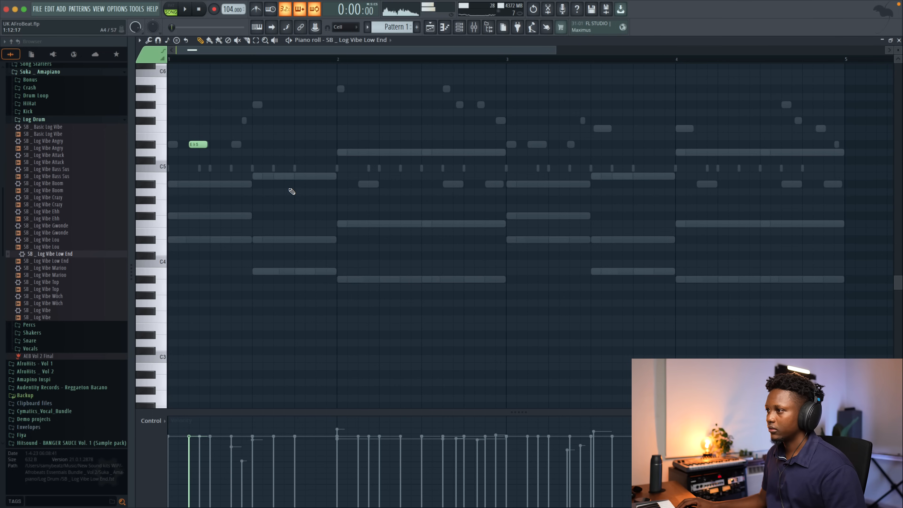
key(space)
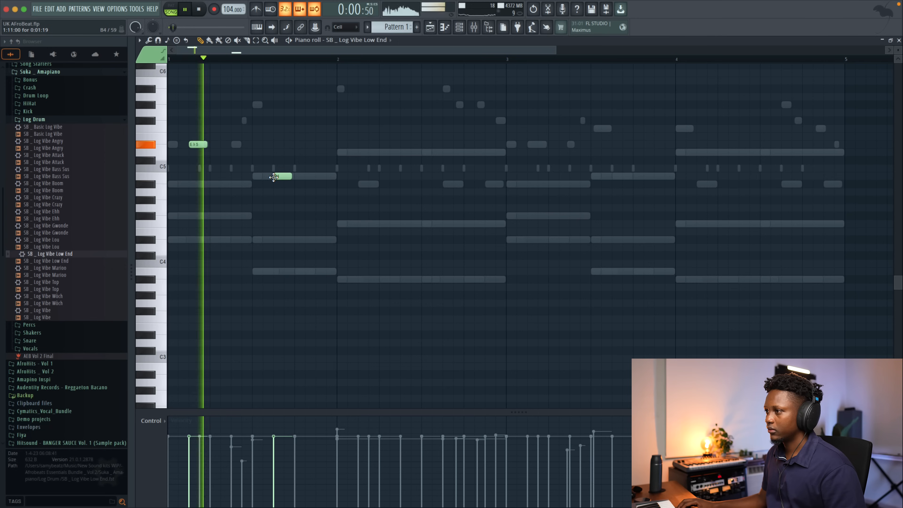
scroll(369, 184, down, 1)
key(space)
mouse_move(367, 184)
mouse_down()
mouse_move(376, 147)
mouse_move(367, 165)
mouse_up()
key(space)
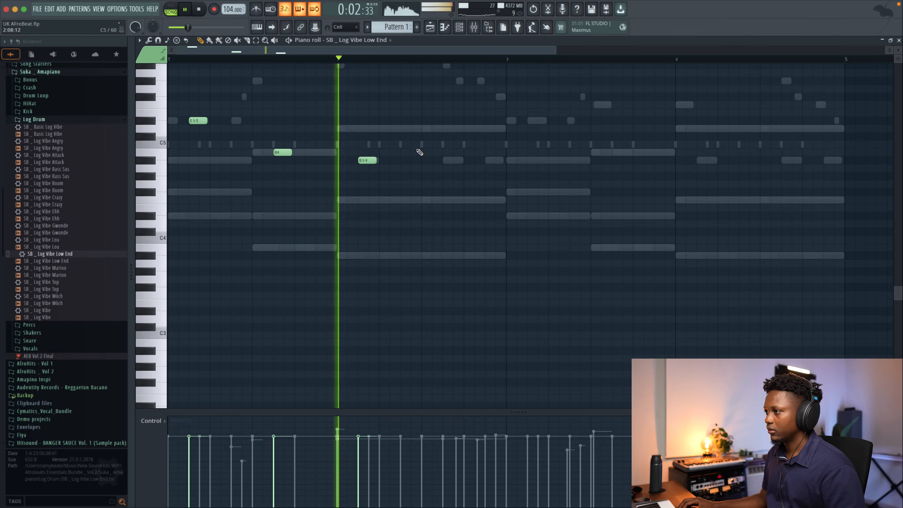
Step: Play back the log drum with the other channels and transpose its three notes down one octave
click(899, 41)
key(space)
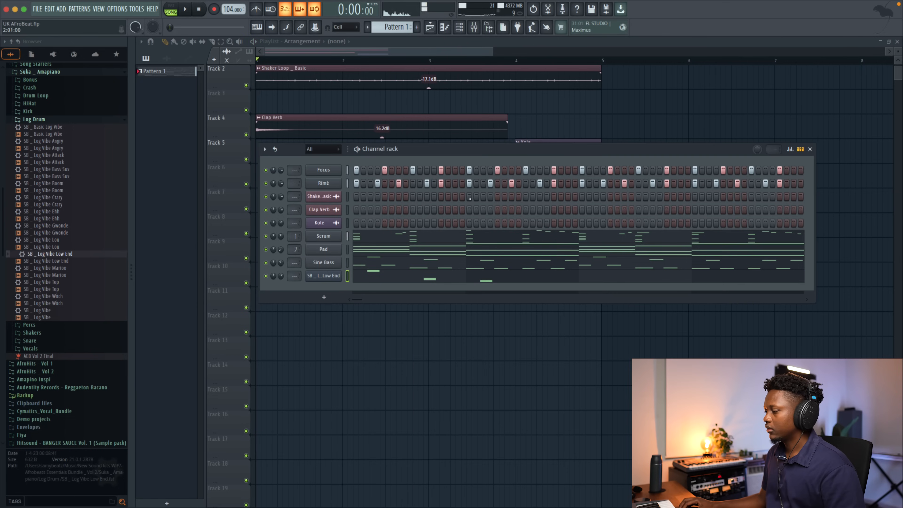
key(space)
click(405, 278)
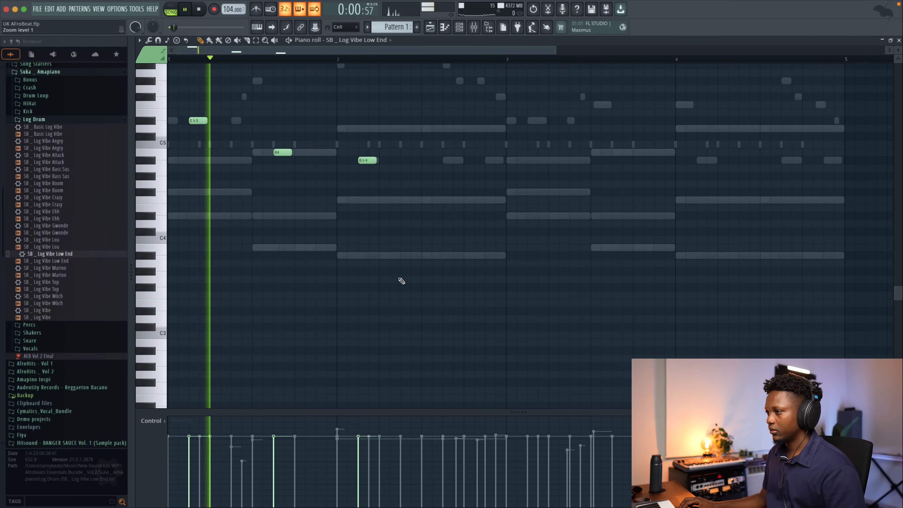
key(space)
key(ctrl+Down)
key(space)
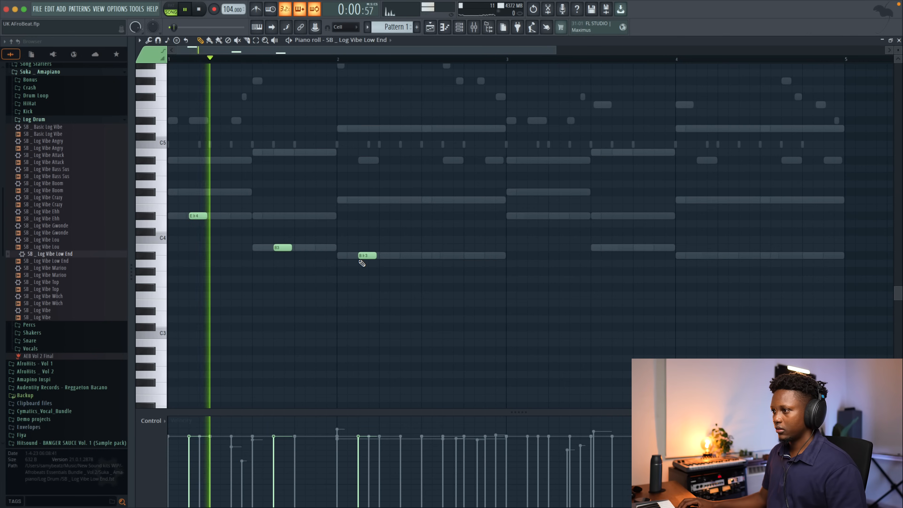
Step: Add log drum notes B♭3 on step 11 and B♭4 on step 15 of bar 2
click(449, 255)
drag(498, 59, 169, 60)
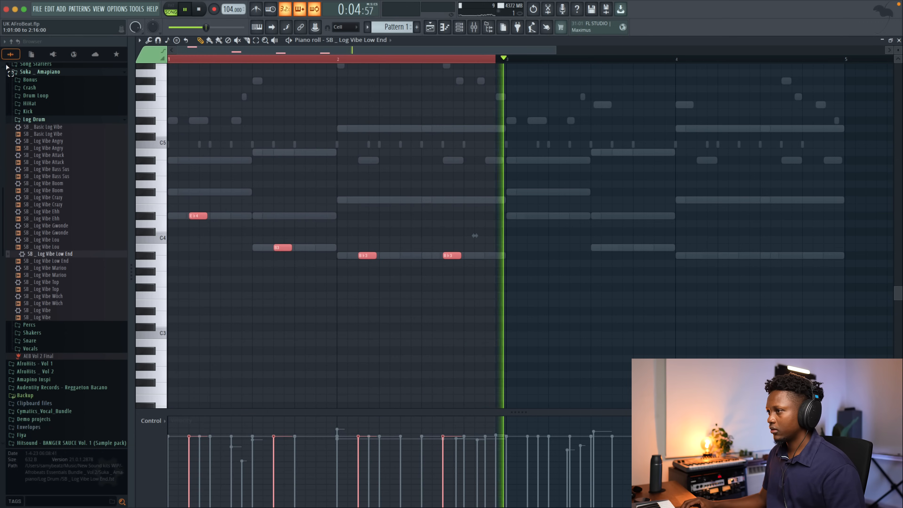
key(space)
click(486, 160)
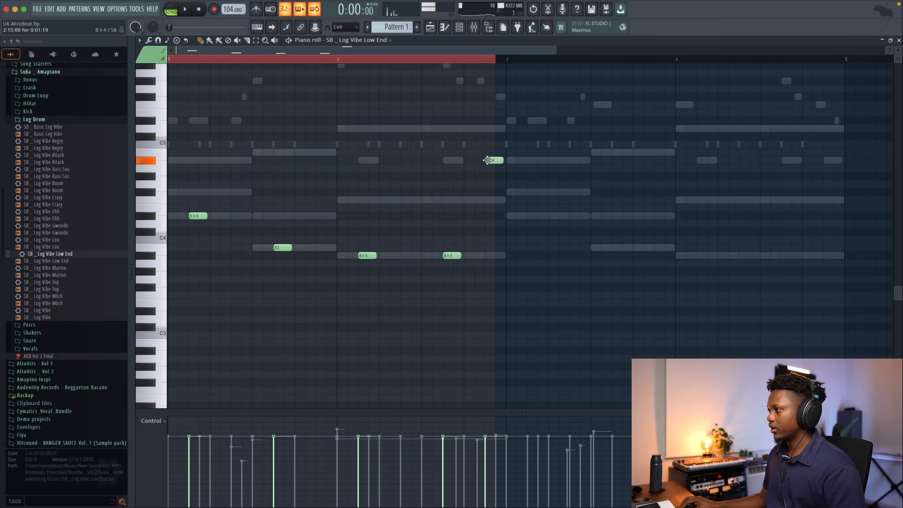
Step: Play back the two-bar log drum phrase and duplicate its five notes into bars 3 and 4
click(442, 61)
key(space)
ctrl+click(484, 61)
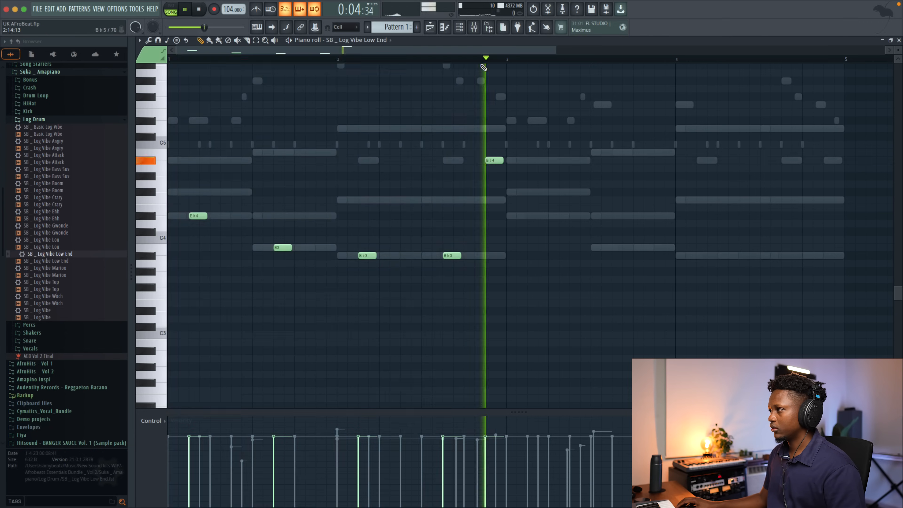
drag(510, 61, 130, 74)
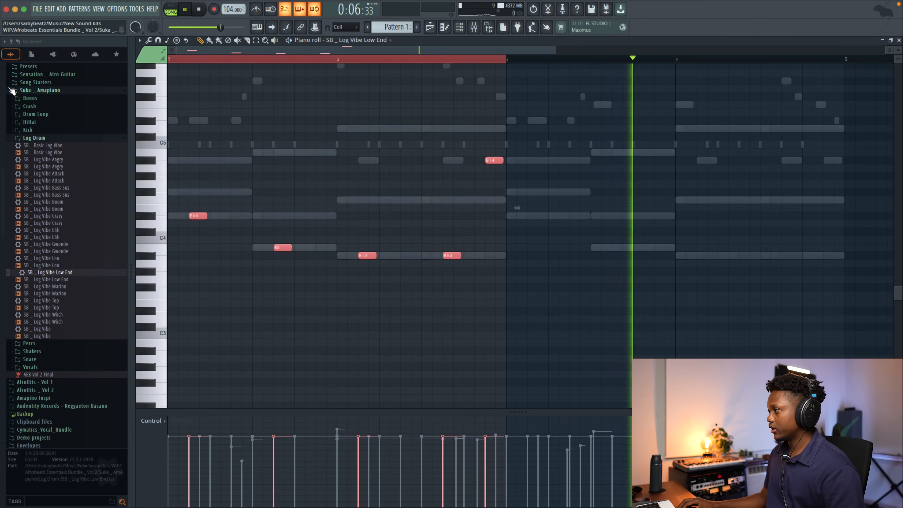
key(ctrl+b)
key(space)
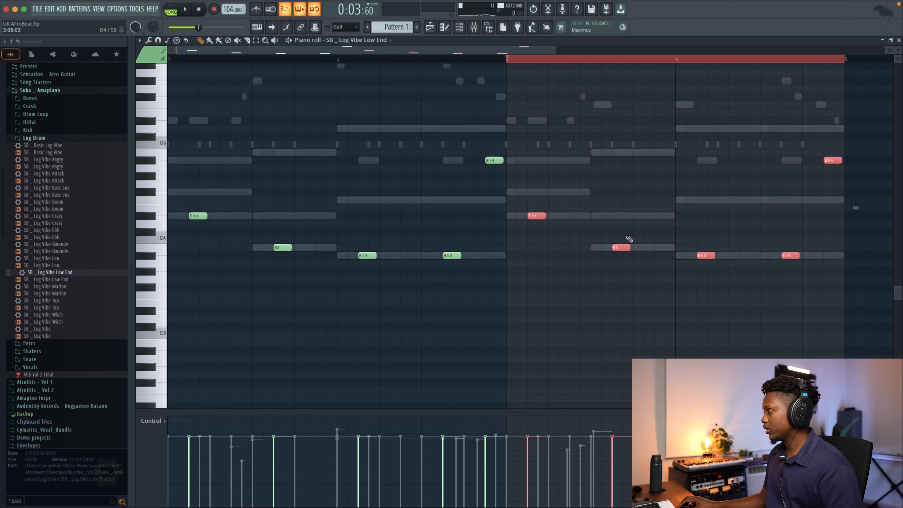
Step: Leave the log drum piano roll and play back the playlist from near the end of bar 3
click(899, 40)
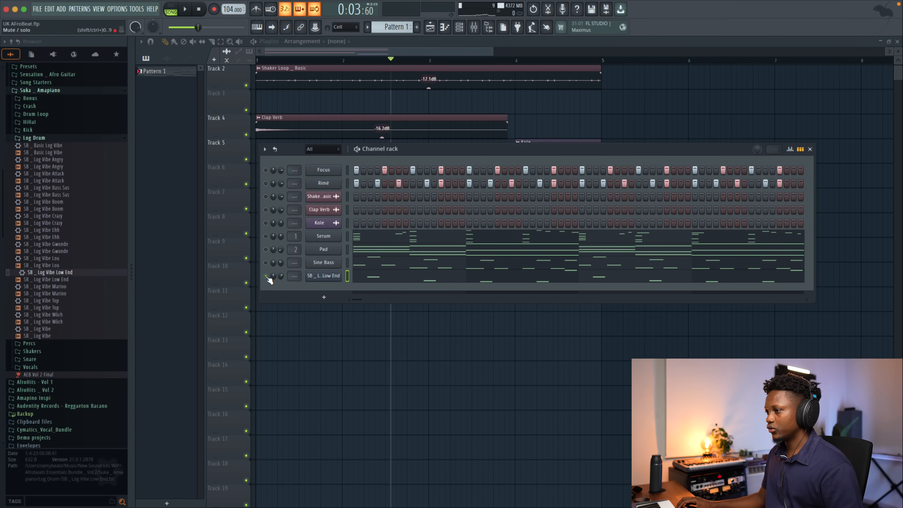
click(513, 61)
key(space)
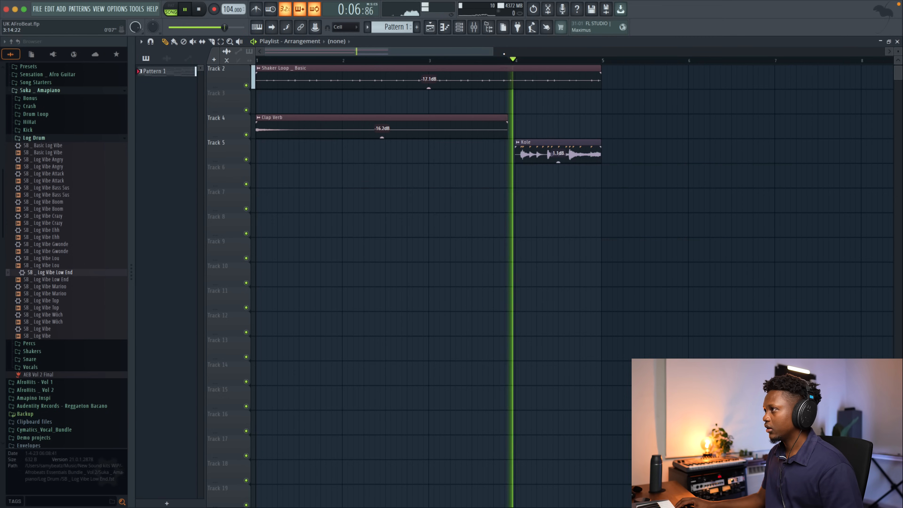
Step: Replace the log drum's B♭3 note on step 11 of bar 4 with a roll of four short B♭3 notes and play it back
click(462, 31)
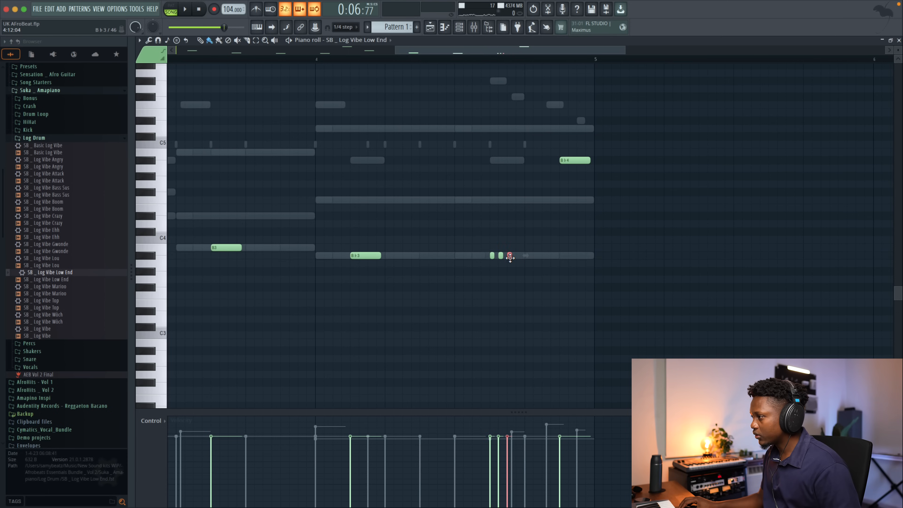
drag(521, 255, 517, 255)
key(space)
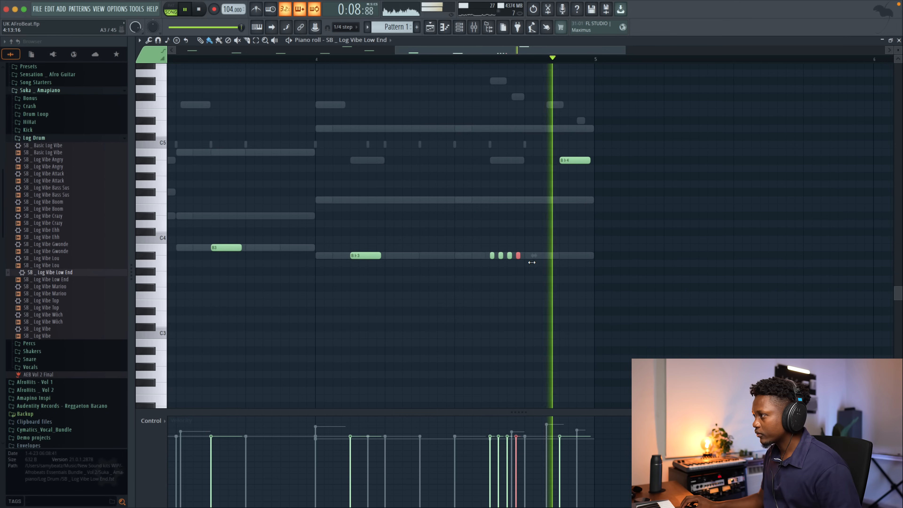
click(899, 40)
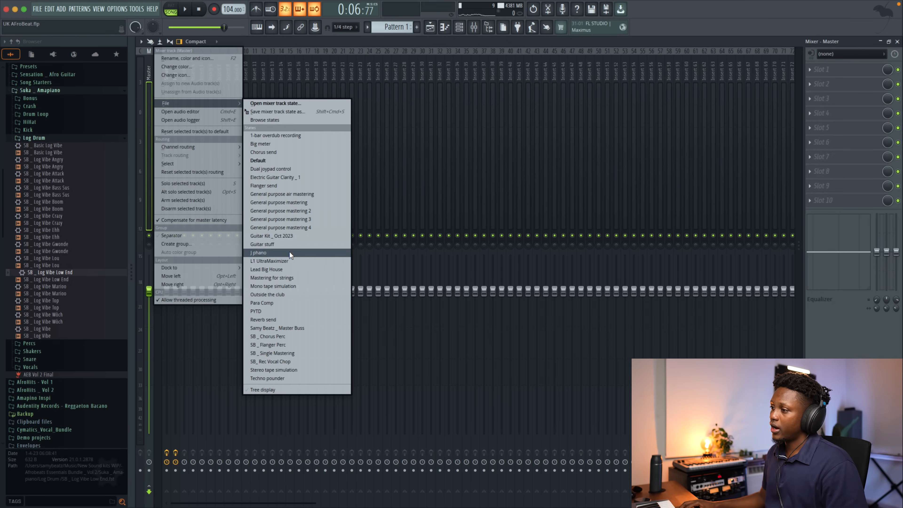
Step: Load the L1 UltraMaximizer track state on the Master and add Fruity Soft Clipper in effect slot 3
click(282, 261)
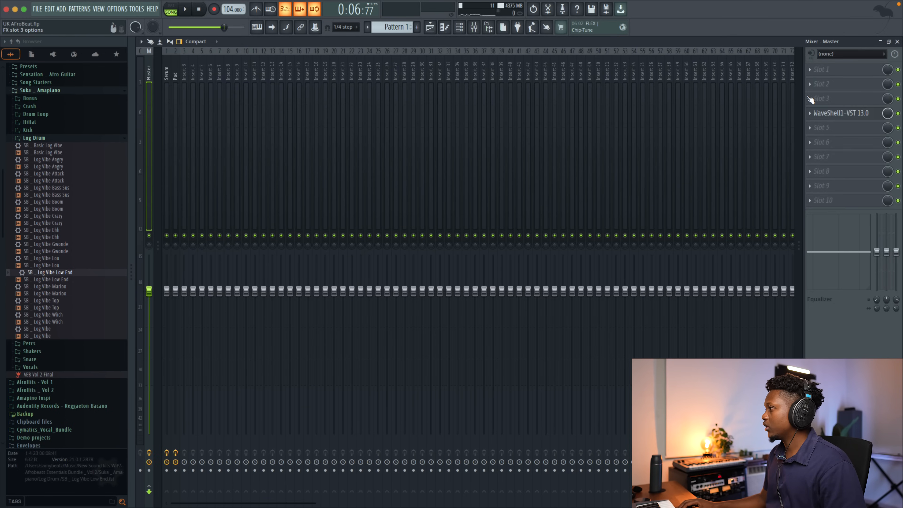
click(811, 99)
mouse_move(709, 68)
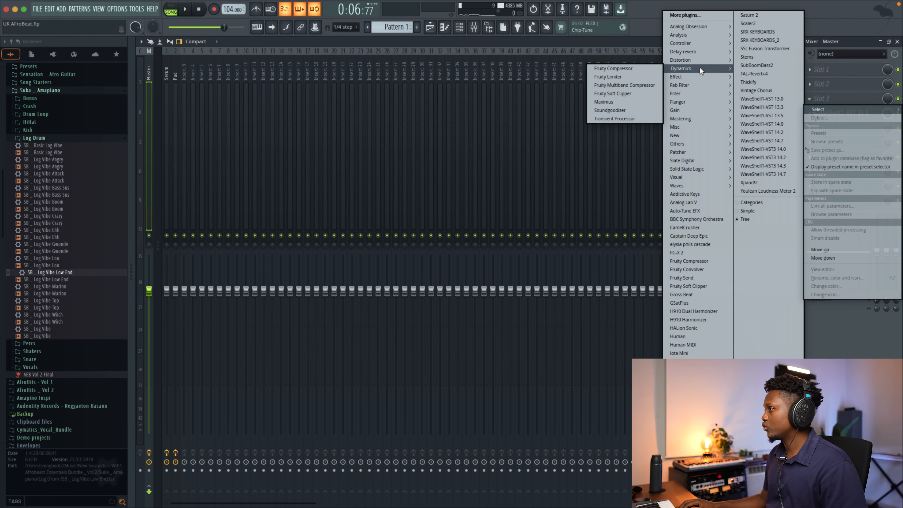
click(629, 94)
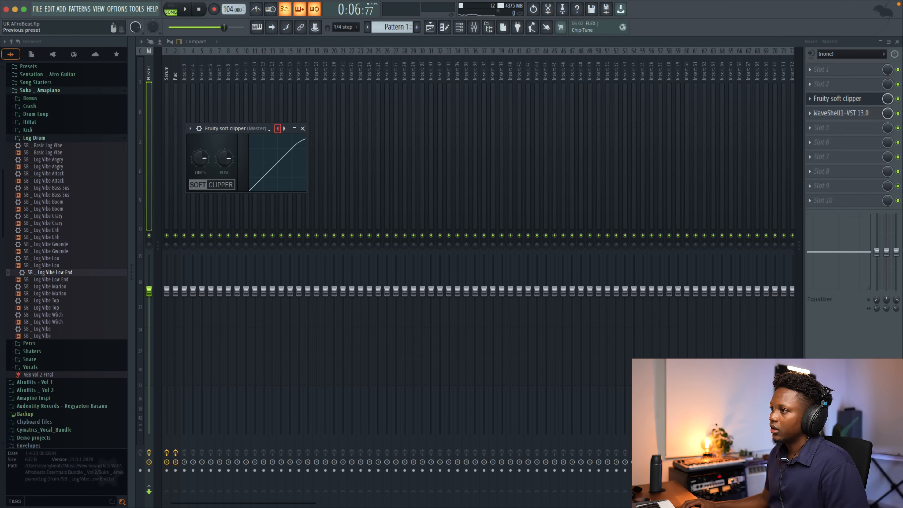
Step: Load a preset with a lower threshold in the Master's Fruity Soft Clipper and close its window
click(190, 129)
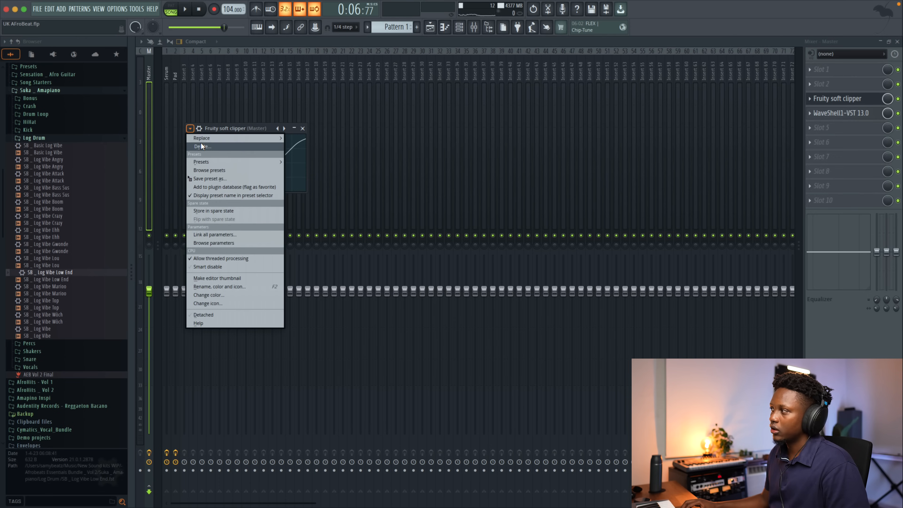
mouse_move(246, 161)
click(310, 168)
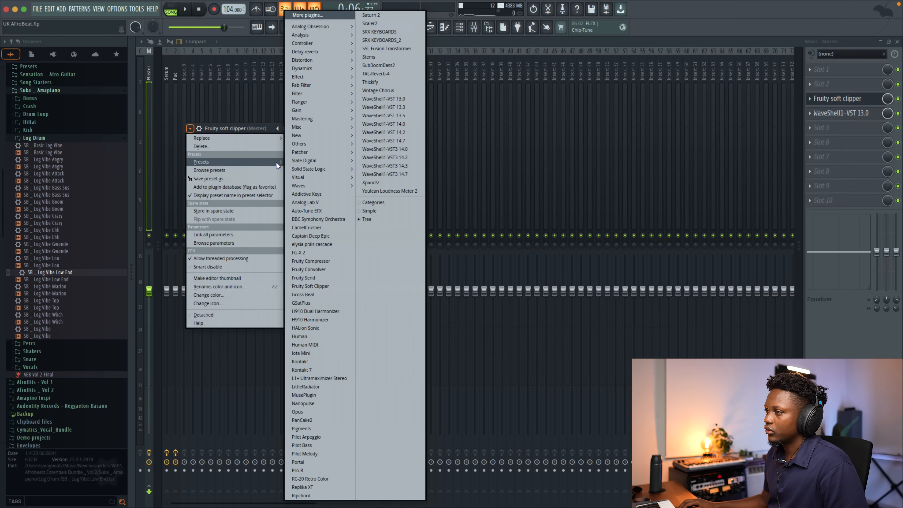
mouse_move(276, 162)
click(308, 171)
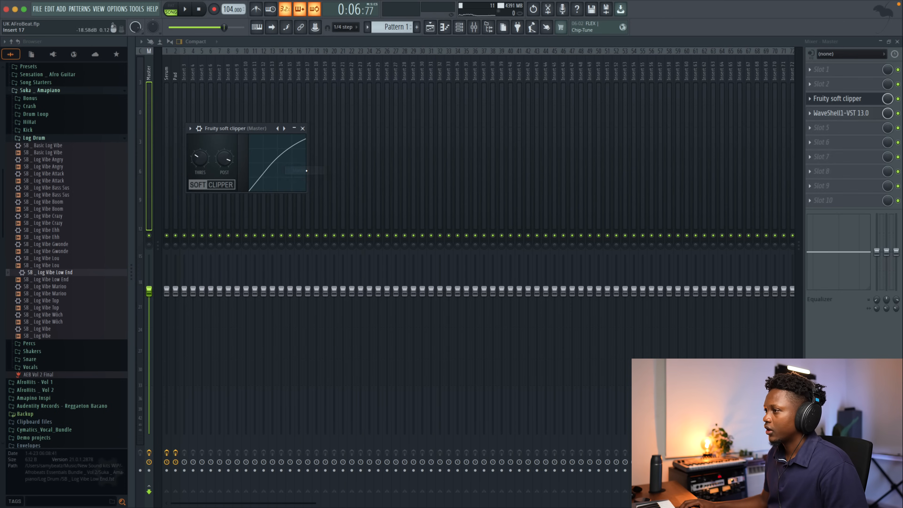
click(303, 128)
Step: Lower the L1 Ultramaximizer threshold on the Master to about -3.5 during playback, then return to the playlist
click(830, 113)
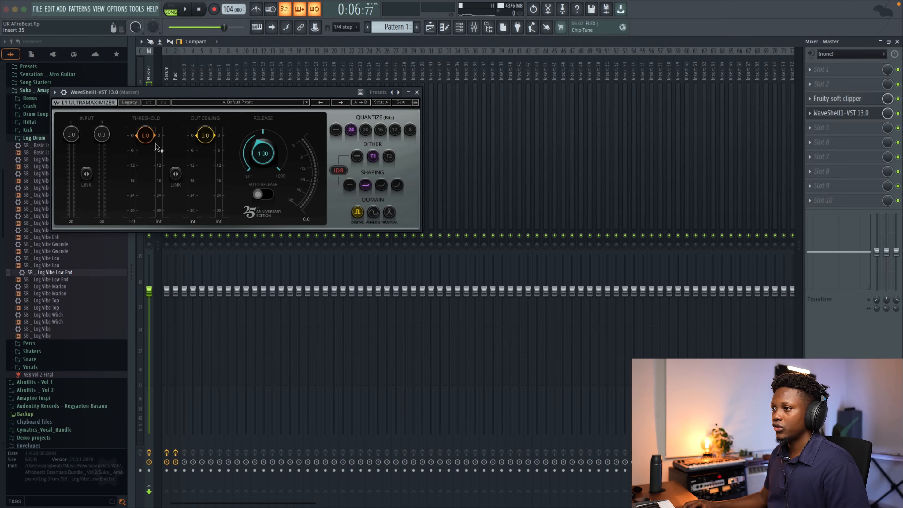
key(space)
drag(145, 146, 145, 144)
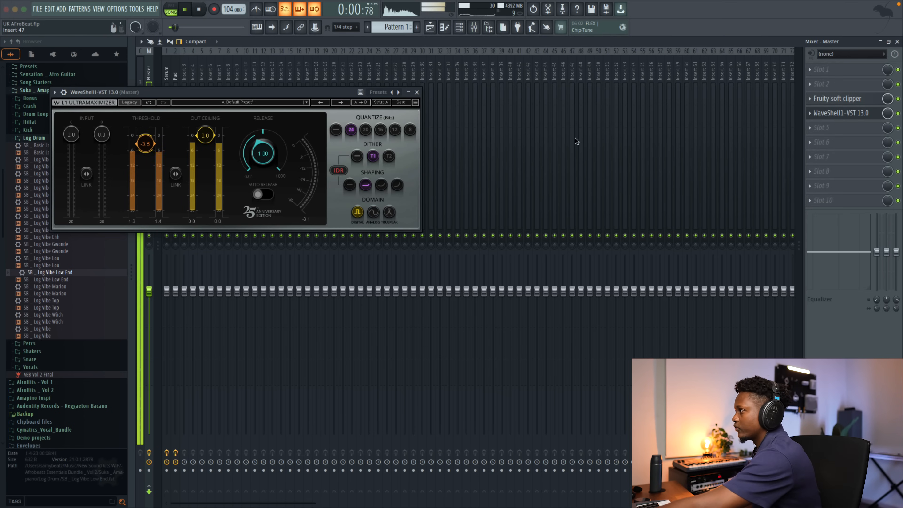
key(F9)
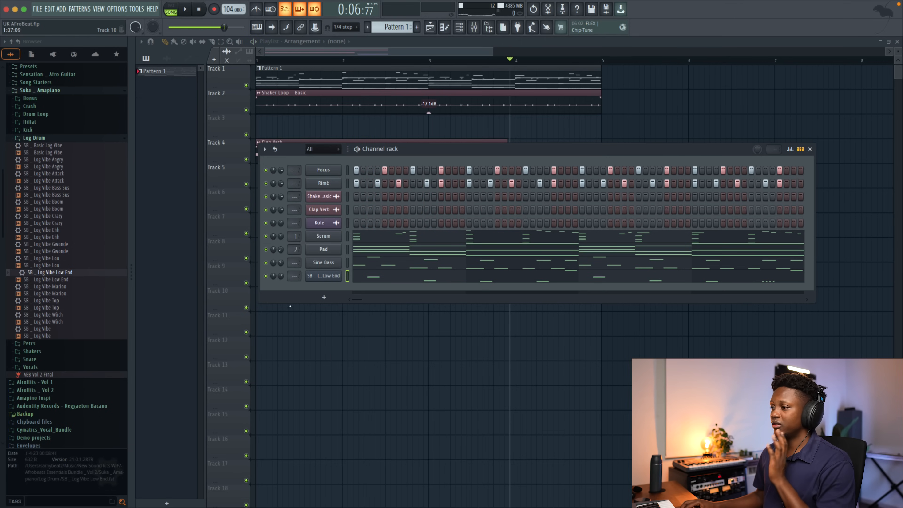
Step: Load the Bass _ Pure preset from the Afrobeats Essentials Bundle _ Vol 2 Presets folder as a new channel and close its plugin window
click(96, 138)
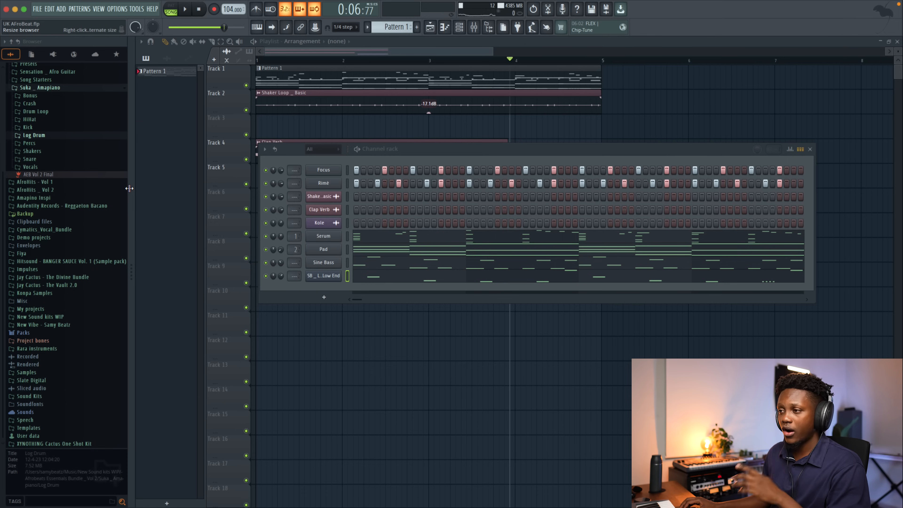
scroll(61, 168, up, 5)
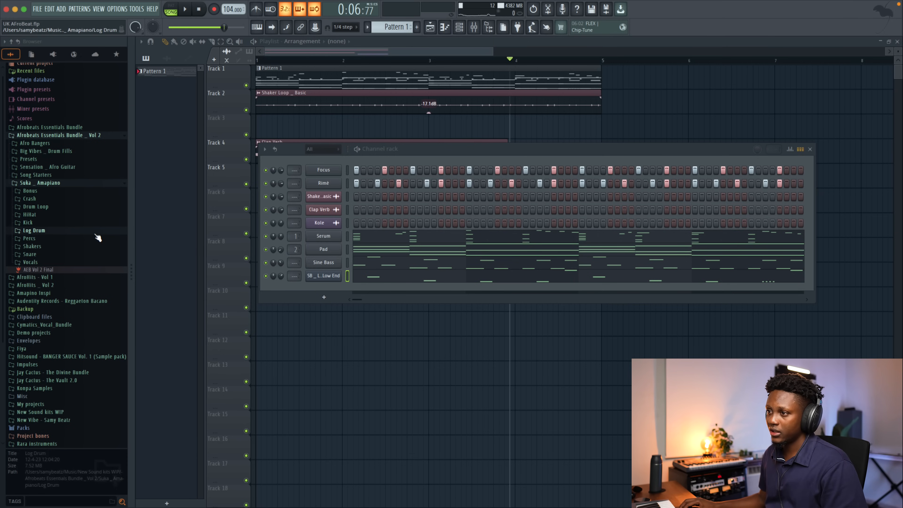
scroll(66, 204, down, 2)
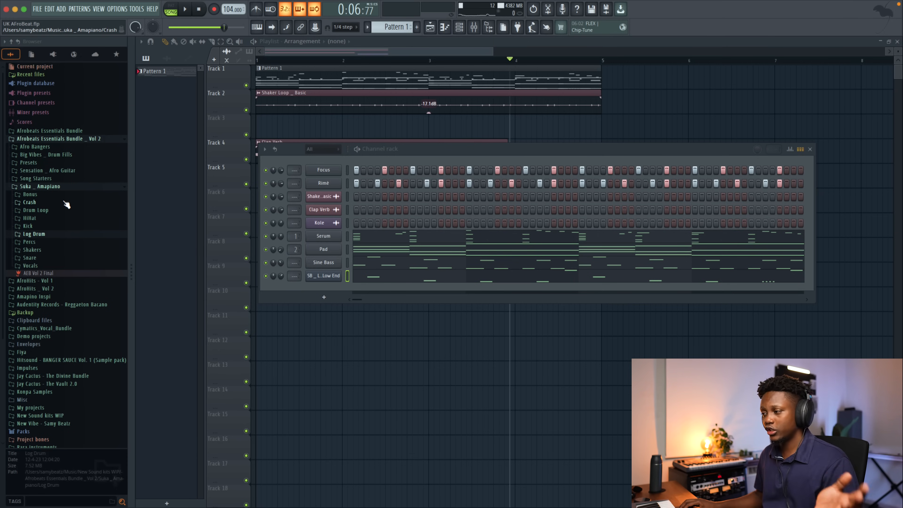
scroll(66, 205, down, 2)
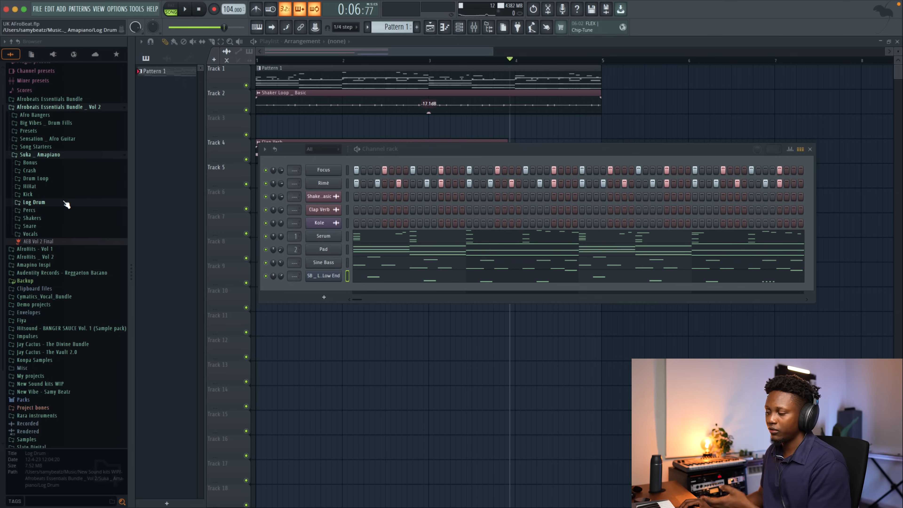
scroll(67, 205, up, 4)
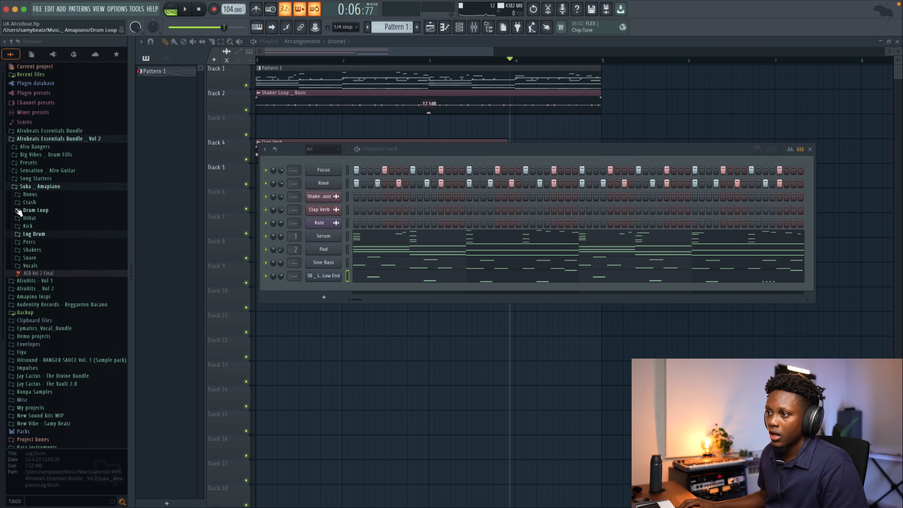
scroll(47, 191, down, 1)
click(48, 187)
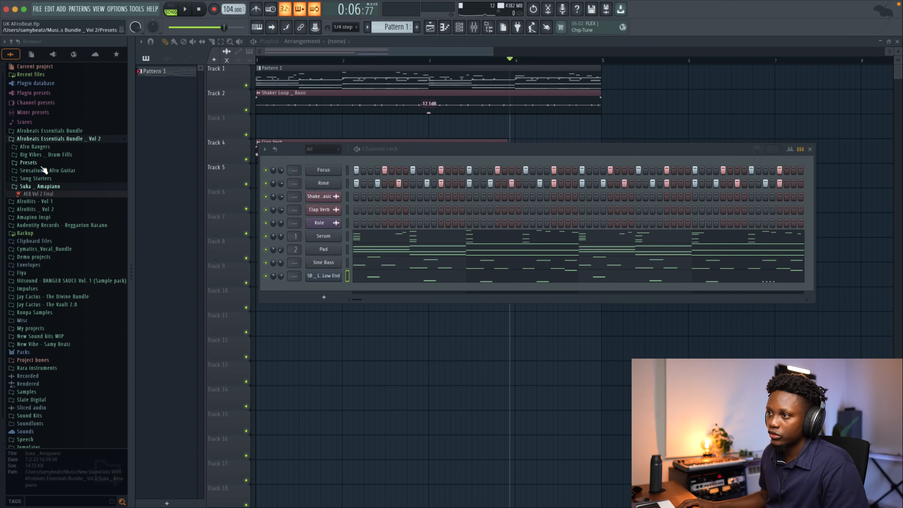
click(30, 164)
drag(40, 193, 343, 296)
right_click(328, 289)
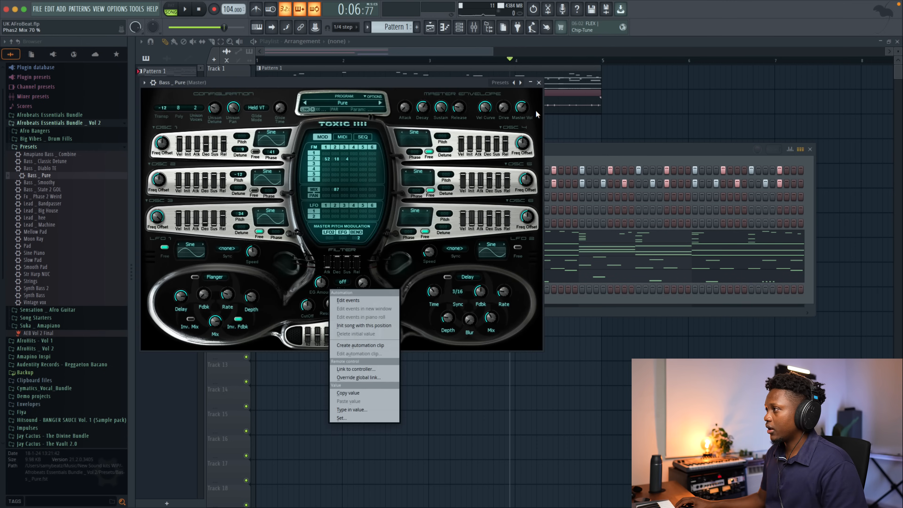
click(537, 84)
Step: Draw an E♭4 note across the first half of bar 1 for the Bass _ Pure channel and play it back
right_click(325, 289)
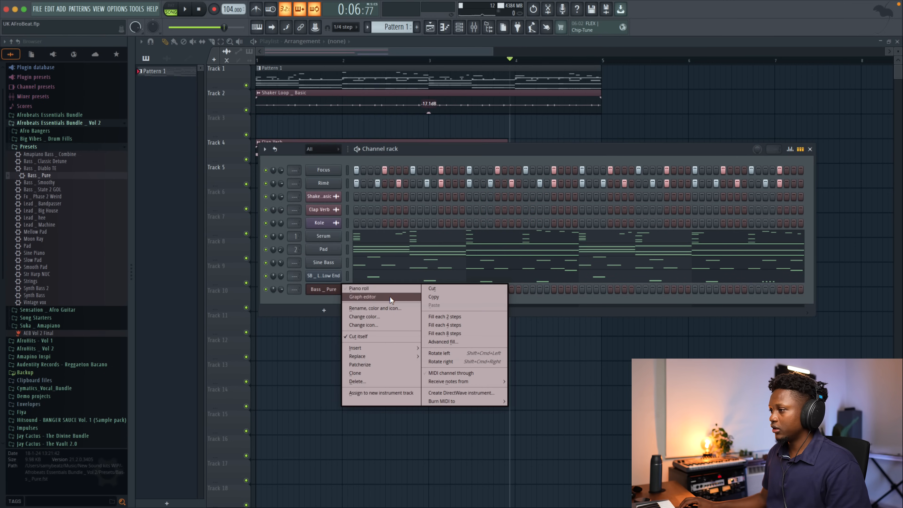
click(390, 289)
click(170, 218)
drag(173, 216, 309, 219)
key(space)
key(space)
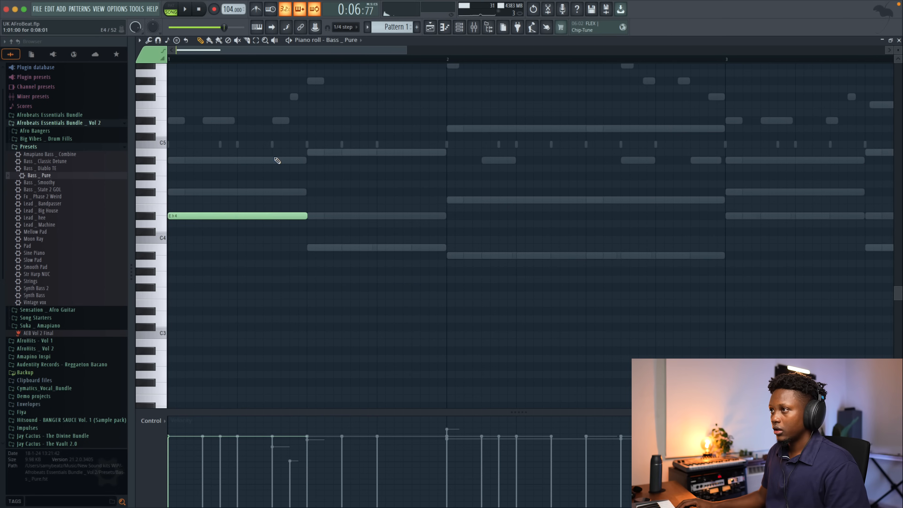
key(space)
Step: Add Bass _ Pure notes B3 across the second half of bar 1 and B♭3 across bar 2, repeating the phrase in bars 3 and 4
click(308, 247)
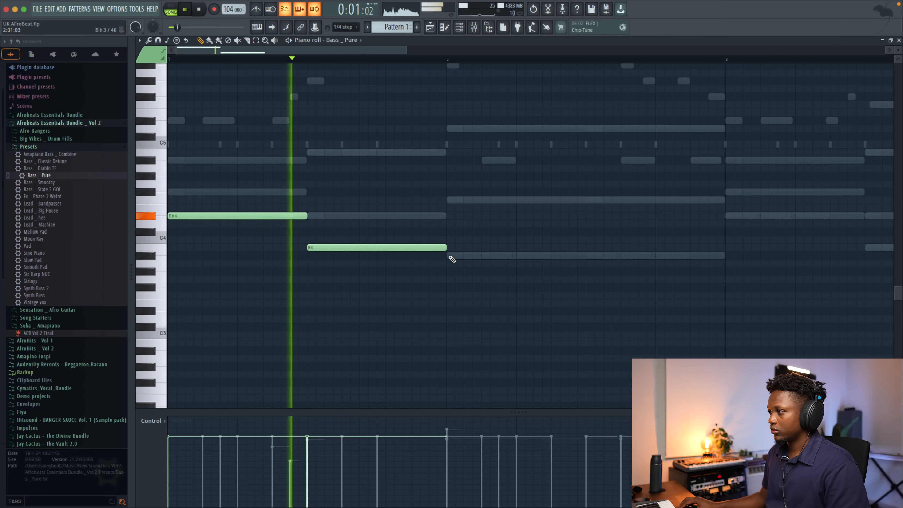
click(449, 255)
drag(587, 255, 726, 255)
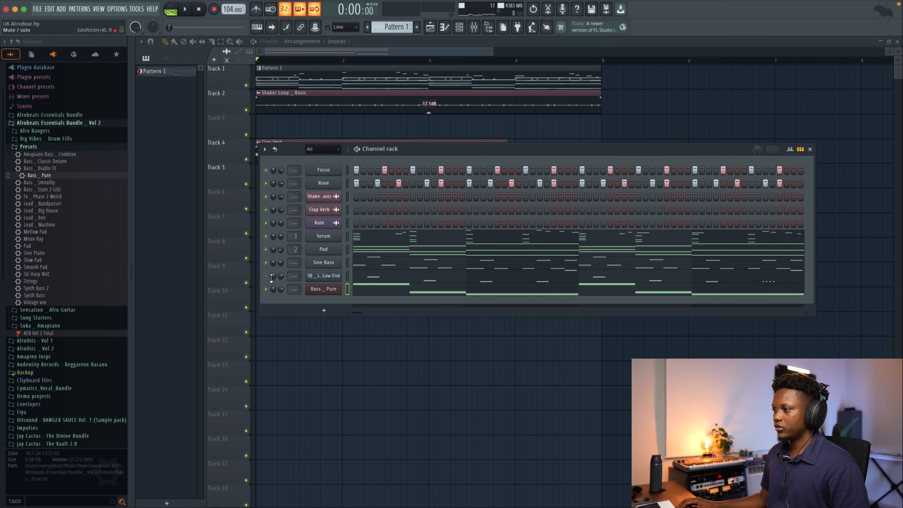
Step: Route the Sine Bass, SB _ Log Vibe Low End and Bass _ Pure channels to consecutive mixer tracks starting from Insert 4
click(472, 31)
click(194, 91)
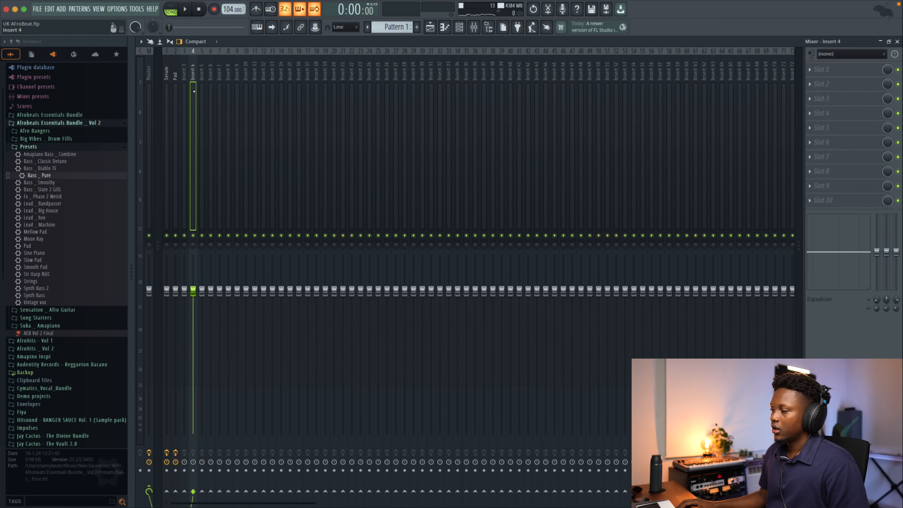
right_click(197, 128)
mouse_move(276, 148)
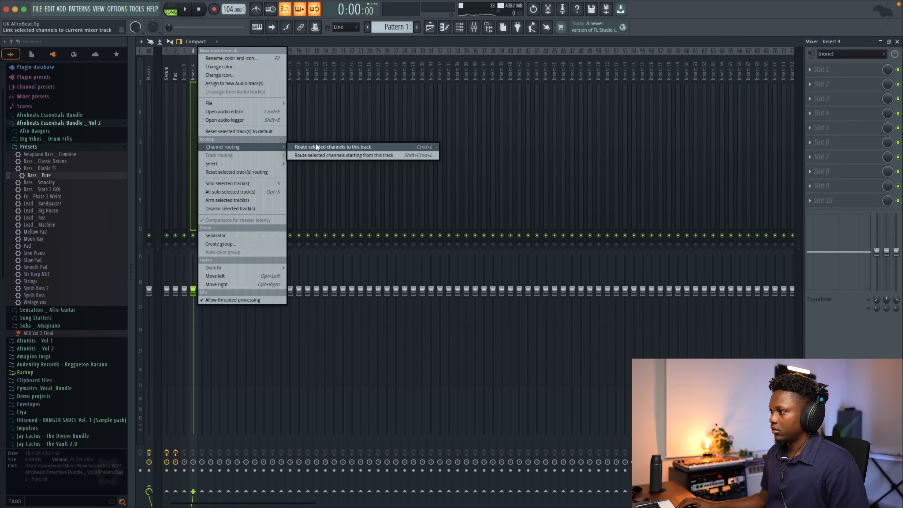
click(328, 155)
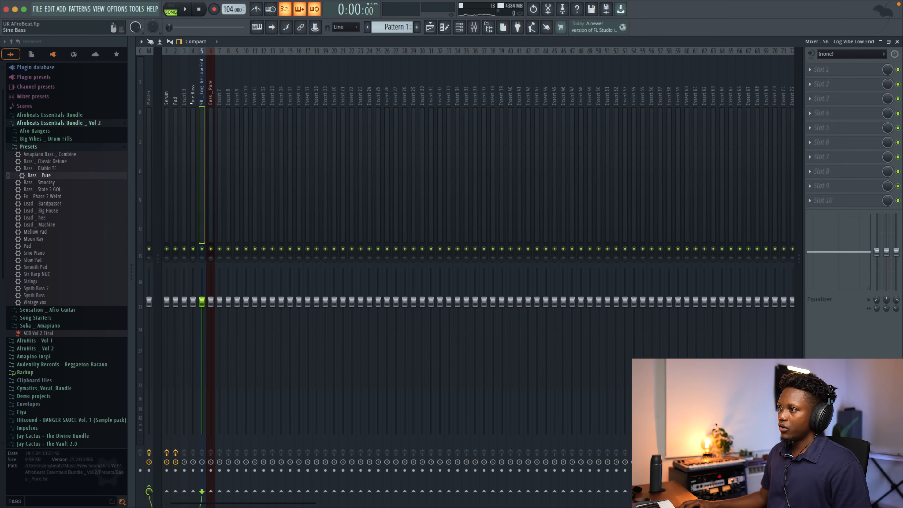
Step: Route the Sine Bass and SB _ Log Vibe Low End mixer tracks only to Insert 7
ctrl+click(192, 103)
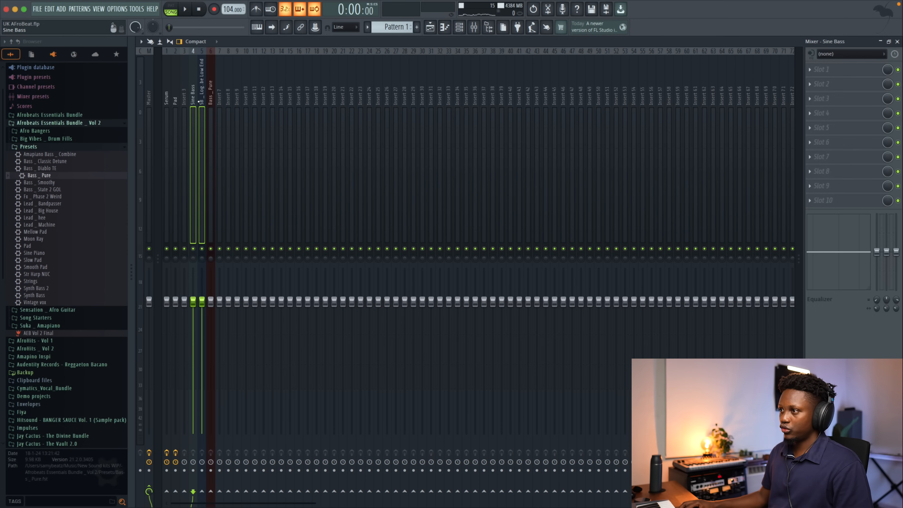
right_click(221, 493)
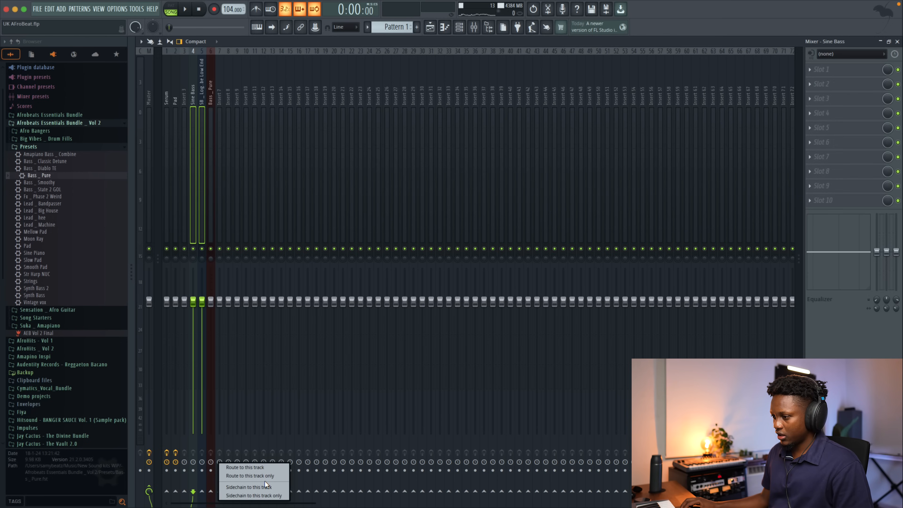
click(255, 475)
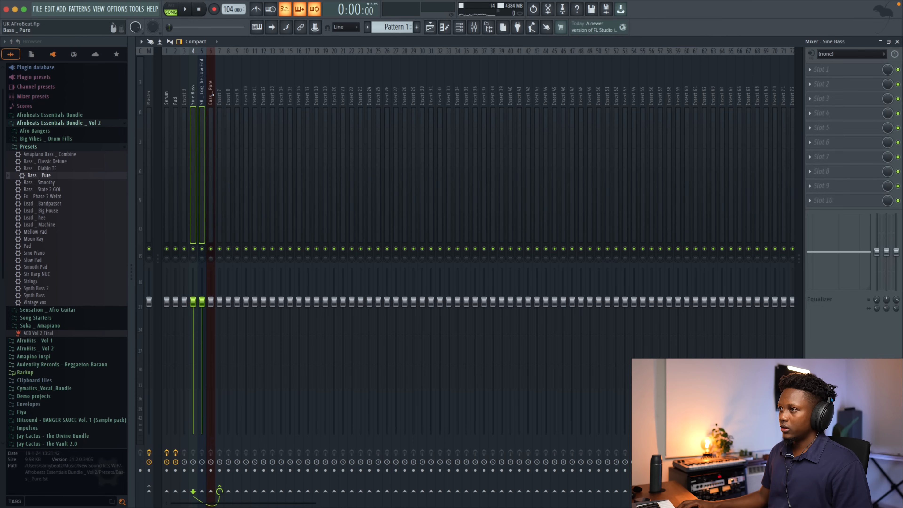
Step: Swap the Bass _ Pure mixer track with the empty insert after it and select the resulting Insert 6
click(214, 95)
key(alt+Right)
click(212, 94)
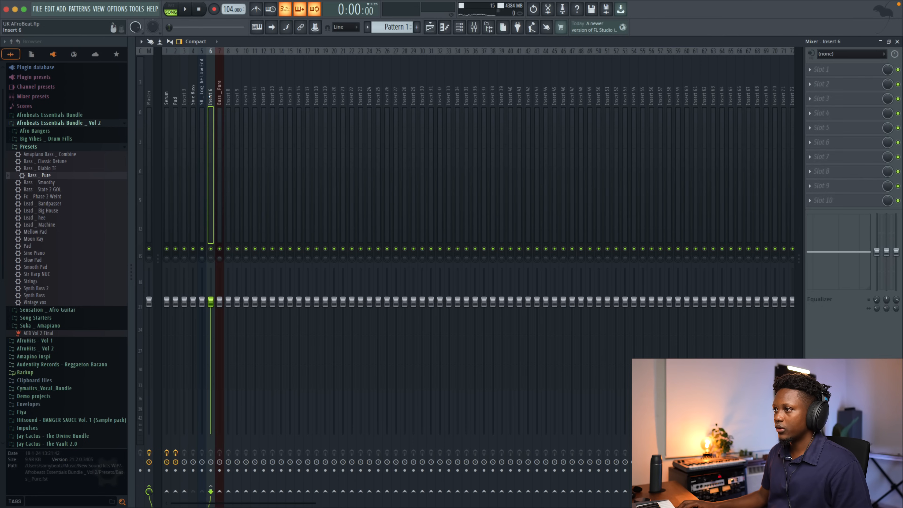
Step: Rename the selected Insert 6 mixer track as Bass Combine
key(F2)
click(231, 84)
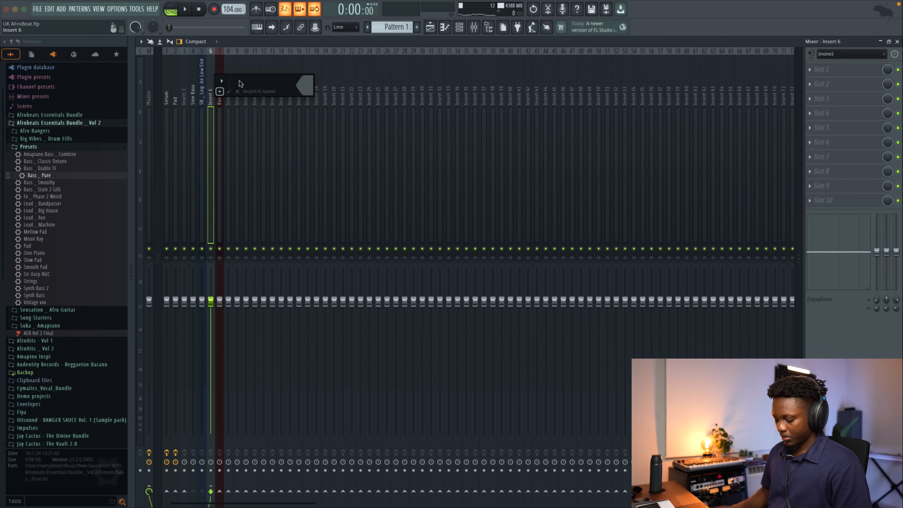
text(Bass Combine)
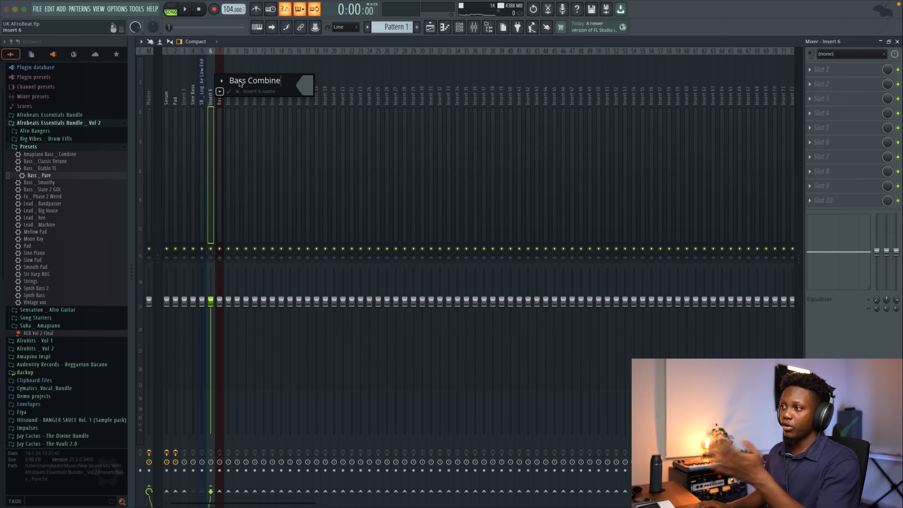
key(Return)
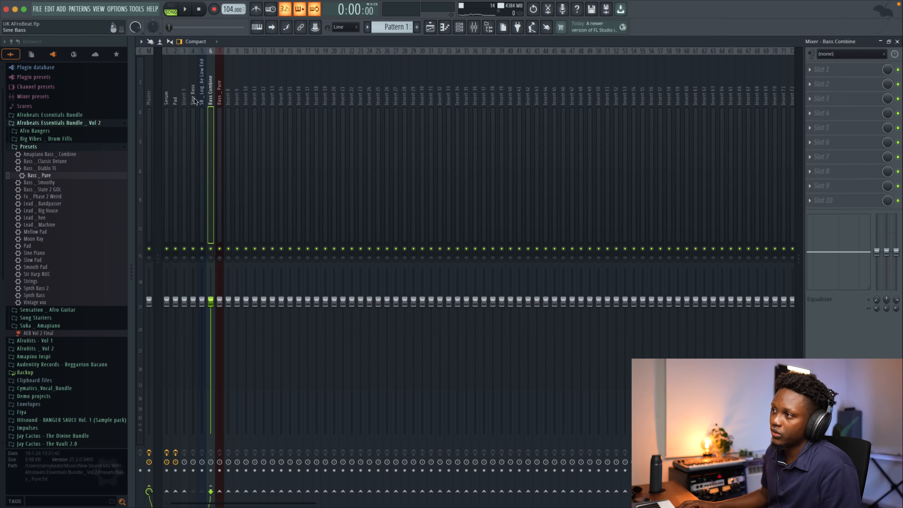
Step: Play the beat and briefly toggle solo on the Bass Combine track to check the combined bass signal
key(space)
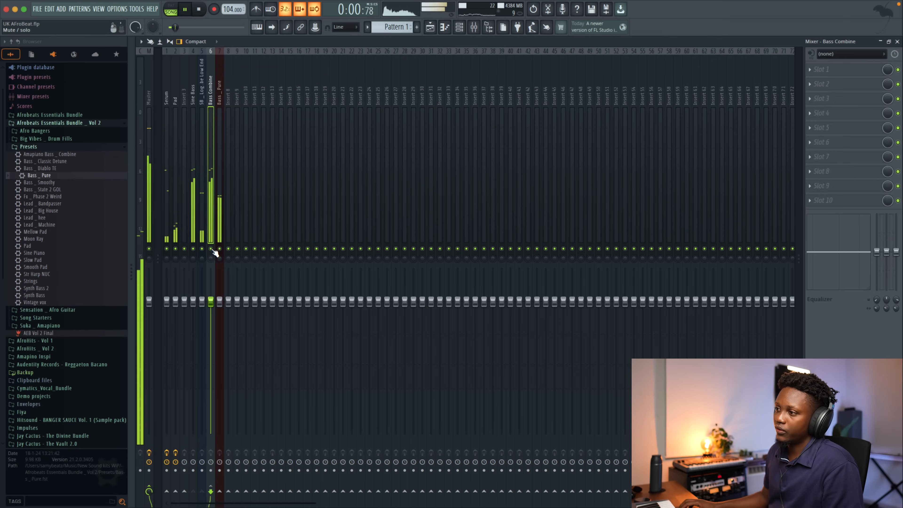
right_click(211, 248)
right_click(211, 249)
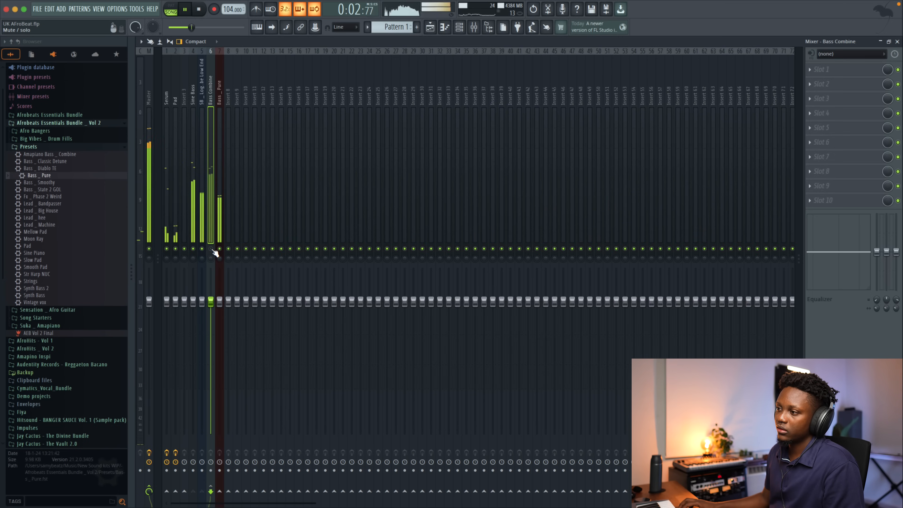
key(space)
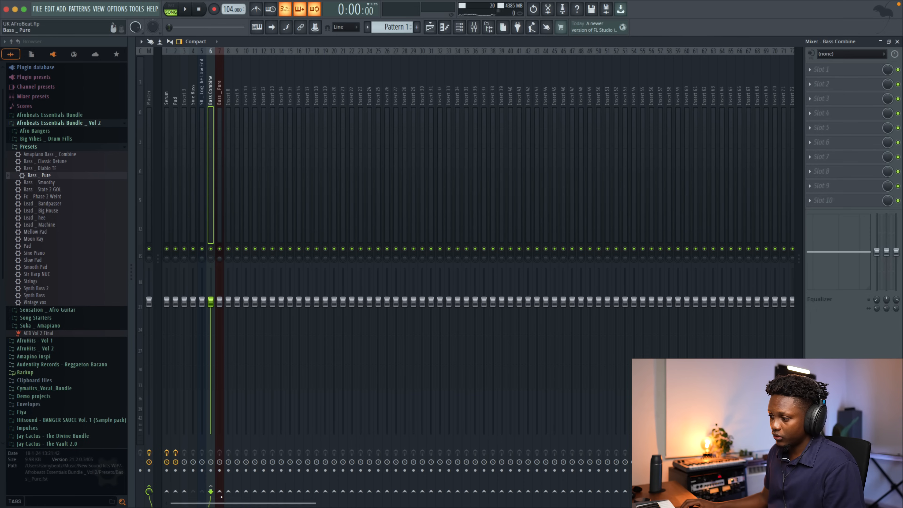
Step: Sidechain the Bass Combine track to Bass _ Pure and load Fruity Limiter in the first effect slot of Bass _ Pure
right_click(220, 492)
click(253, 488)
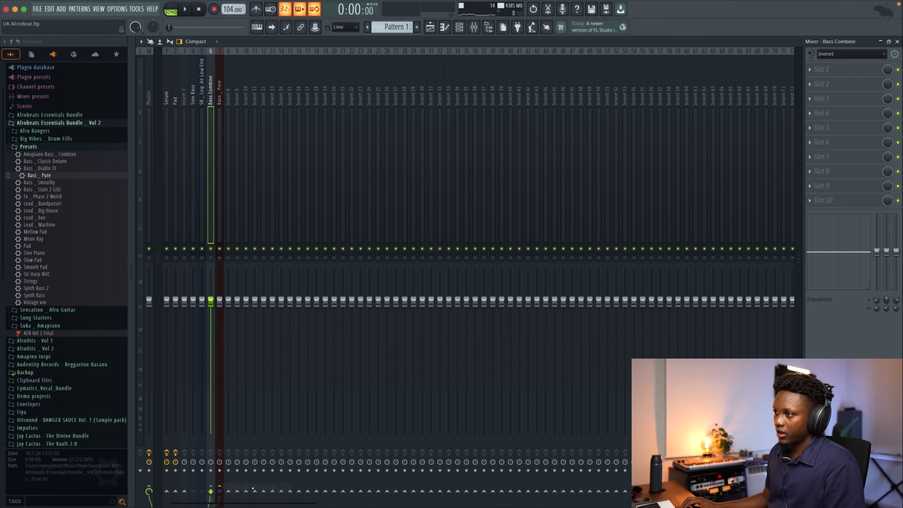
click(219, 100)
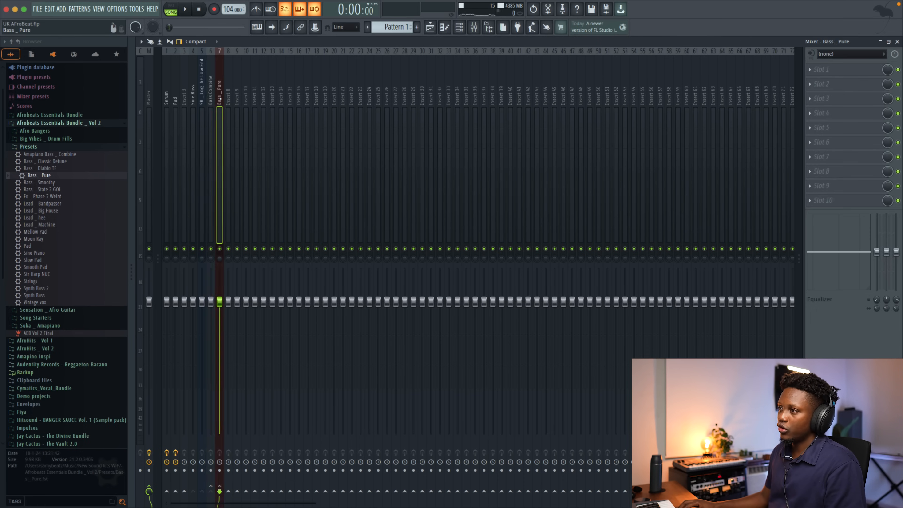
click(809, 70)
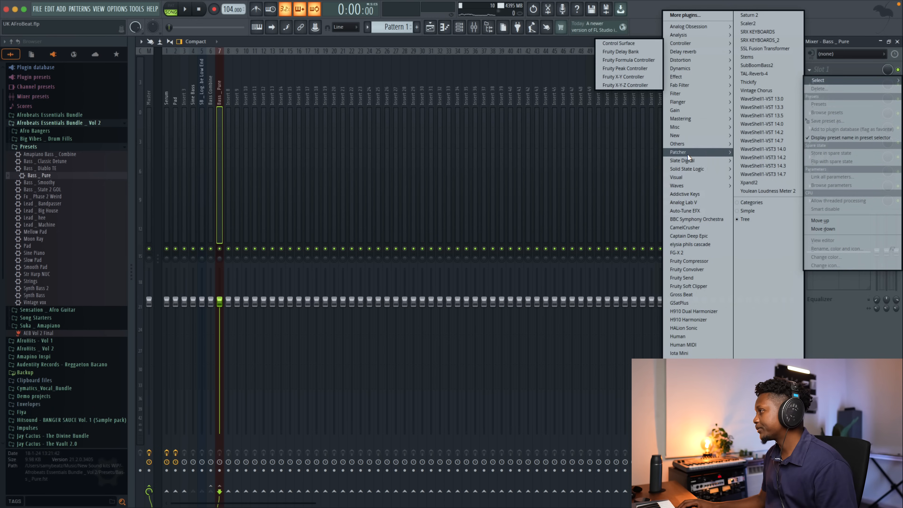
mouse_move(680, 68)
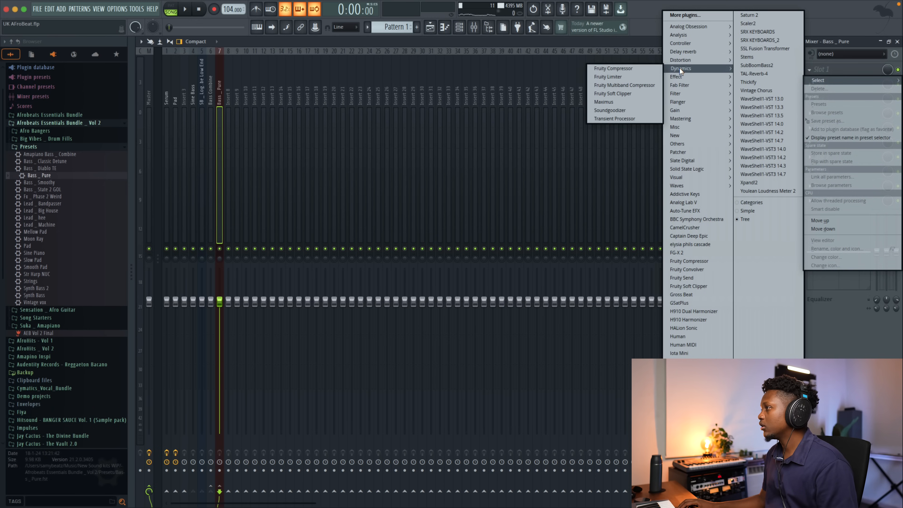
click(609, 77)
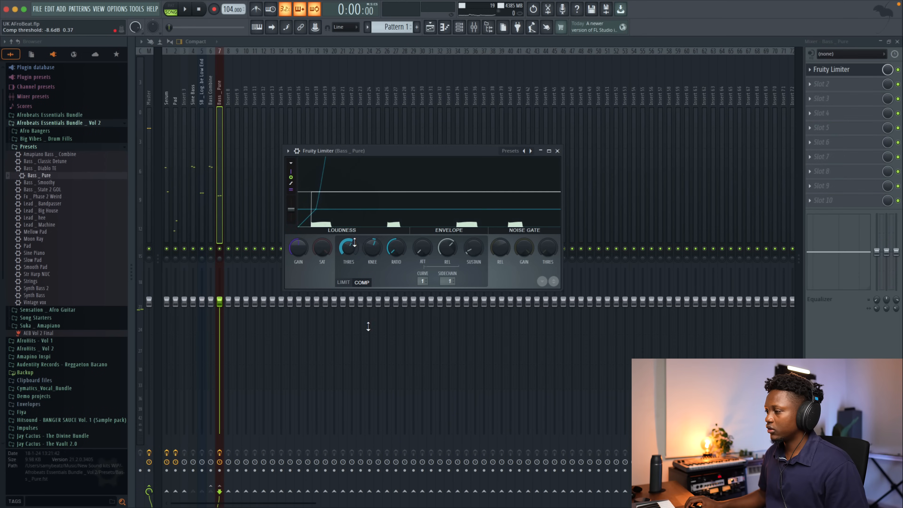
Step: During playback, raise the Bass _ Pure compressor's ratio, adjust its knee and lower its threshold to about -31.3 dB
key(space)
drag(396, 247, 396, 234)
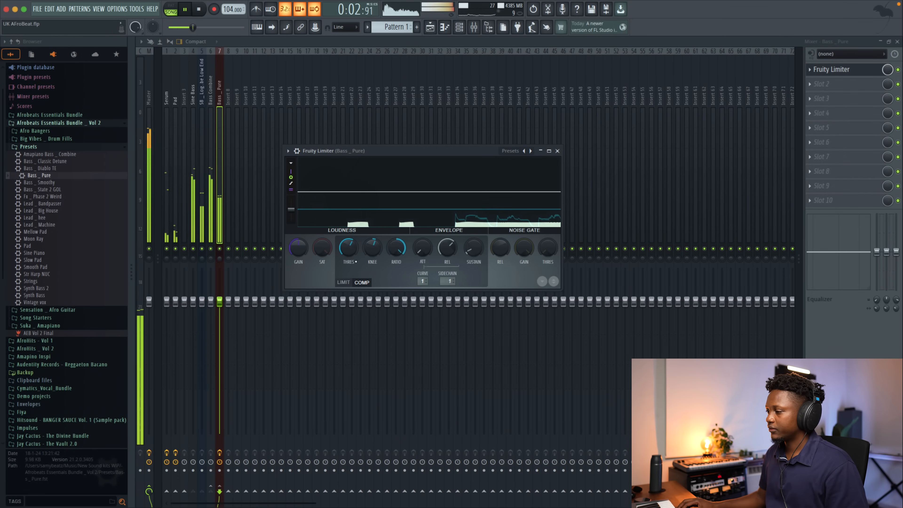
drag(348, 248, 348, 259)
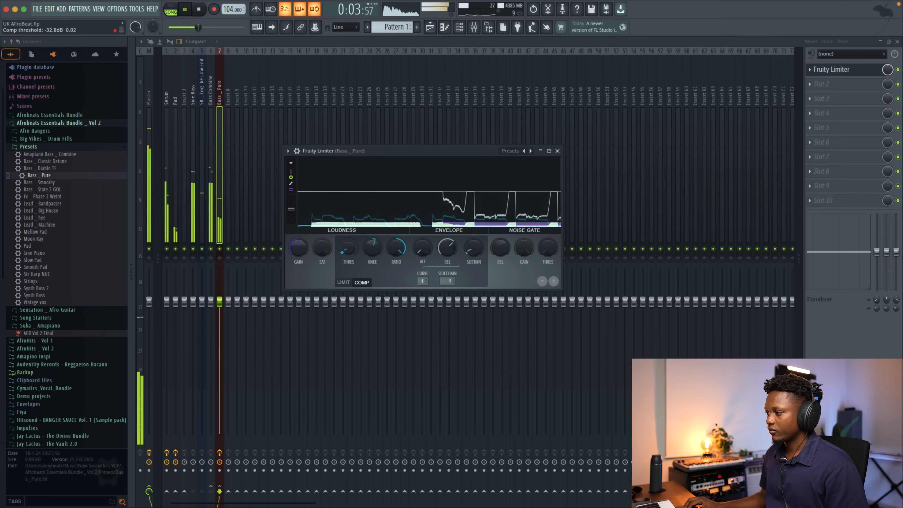
drag(396, 248, 372, 249)
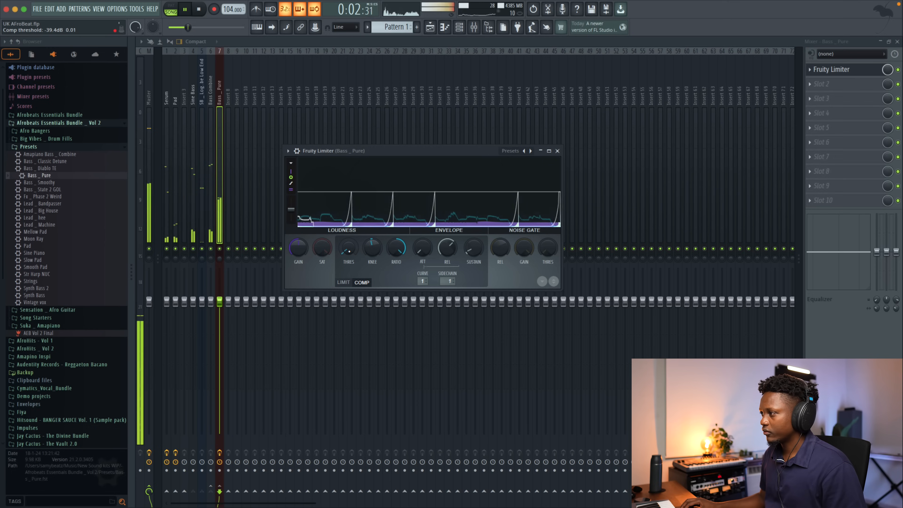
drag(348, 251, 349, 249)
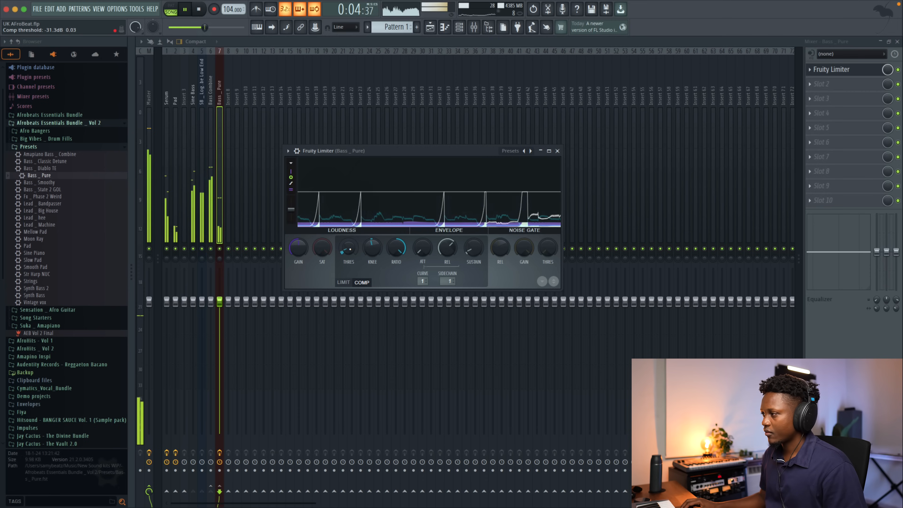
click(558, 152)
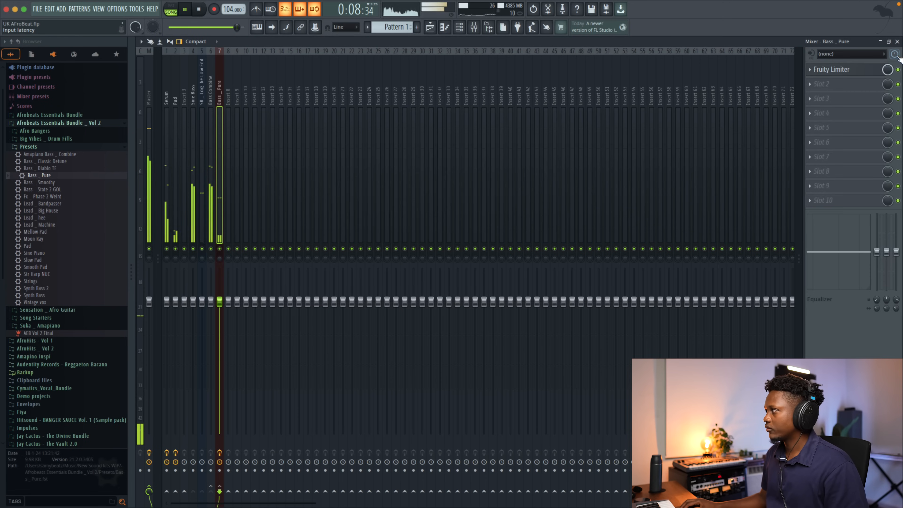
click(897, 42)
key(space)
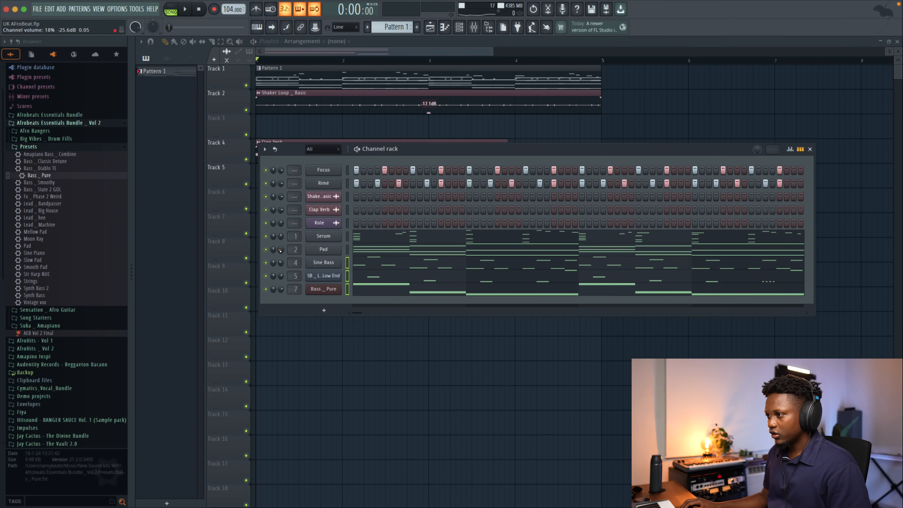
Step: Lower the Pad channel's volume to about 15% while listening to the pattern
key(space)
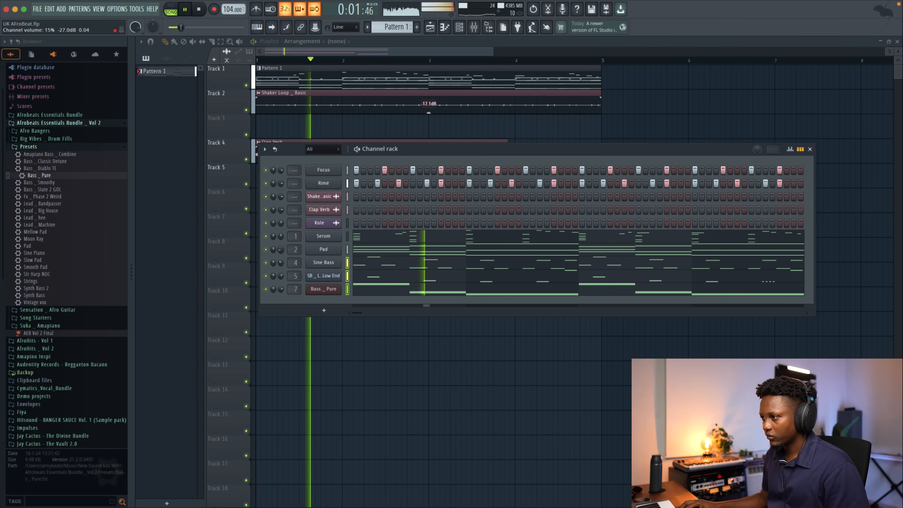
drag(281, 250, 282, 249)
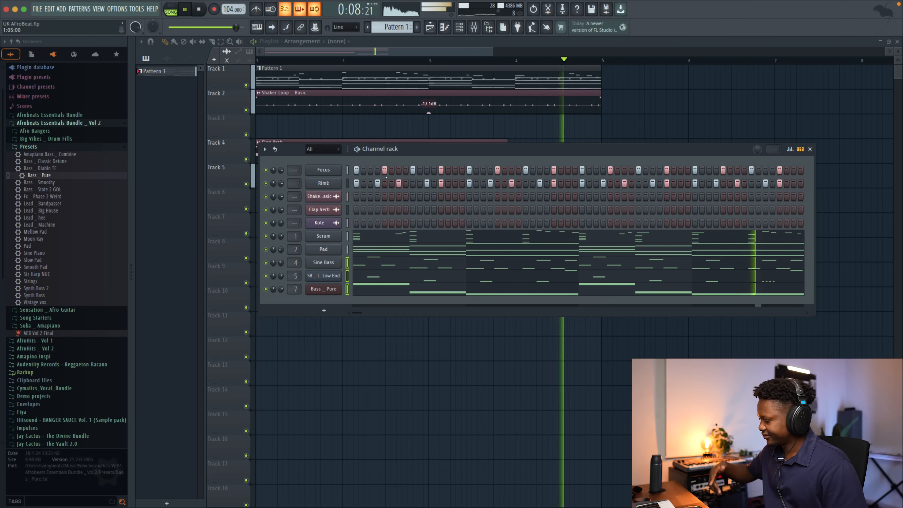
key(space)
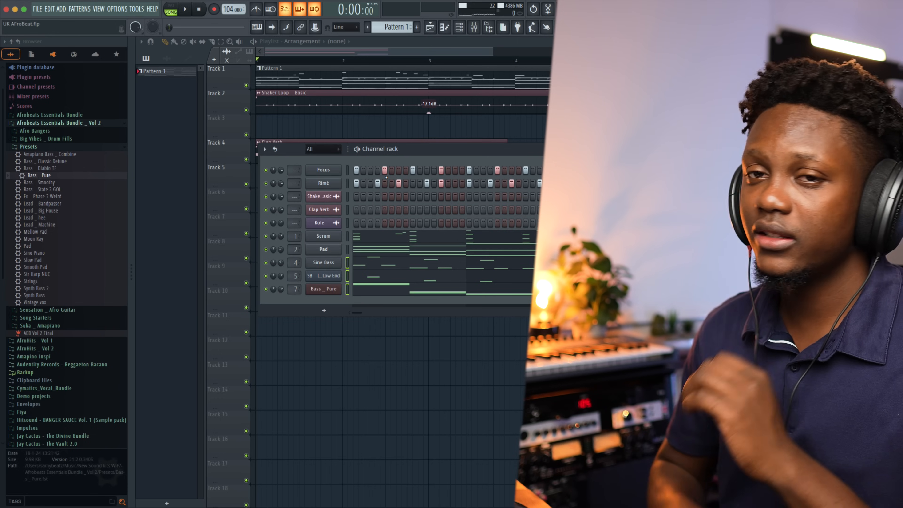
Step: Add a Kontakt 7 channel with the Amati Viola Multi Mic instrument and close its window
click(324, 310)
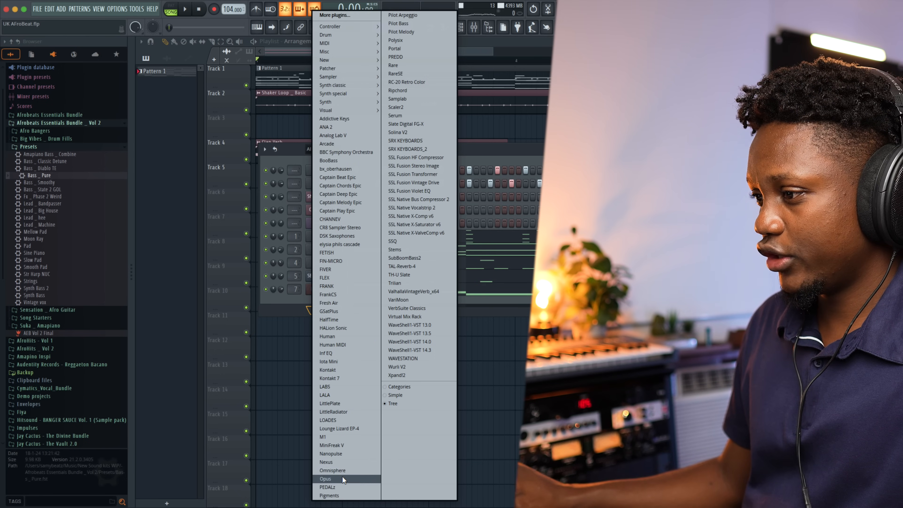
click(341, 378)
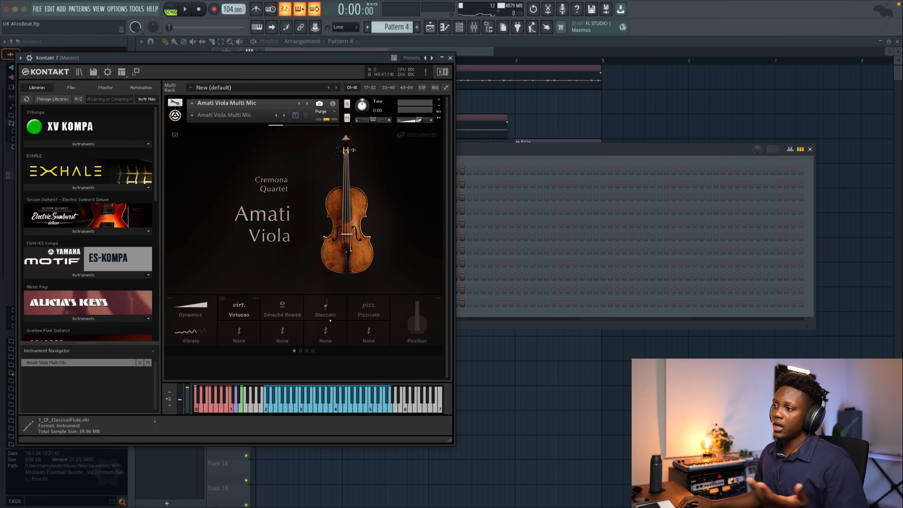
click(450, 57)
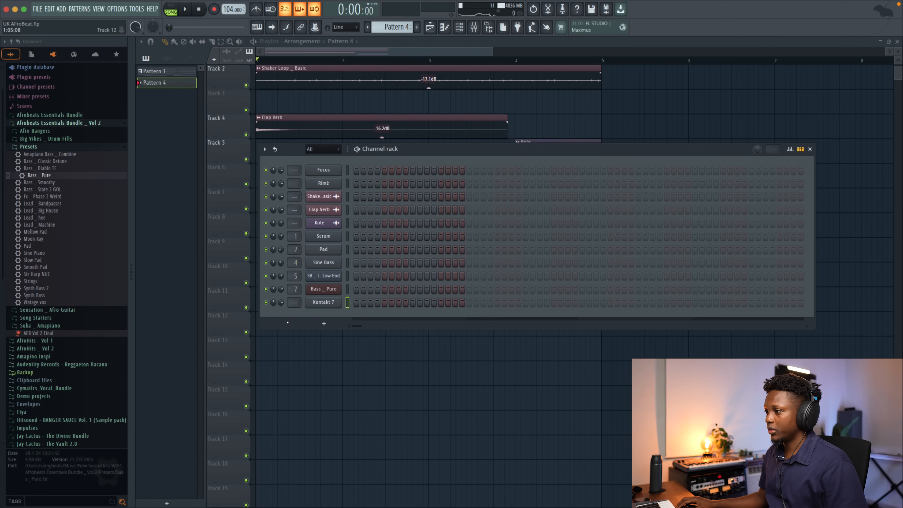
Step: Return to Pattern 1 and record a Kontakt 7 viola melody with E♭5, B4, B♭4 and B♭5 over the beat
scroll(393, 28, down, 3)
scroll(392, 27, up, 2)
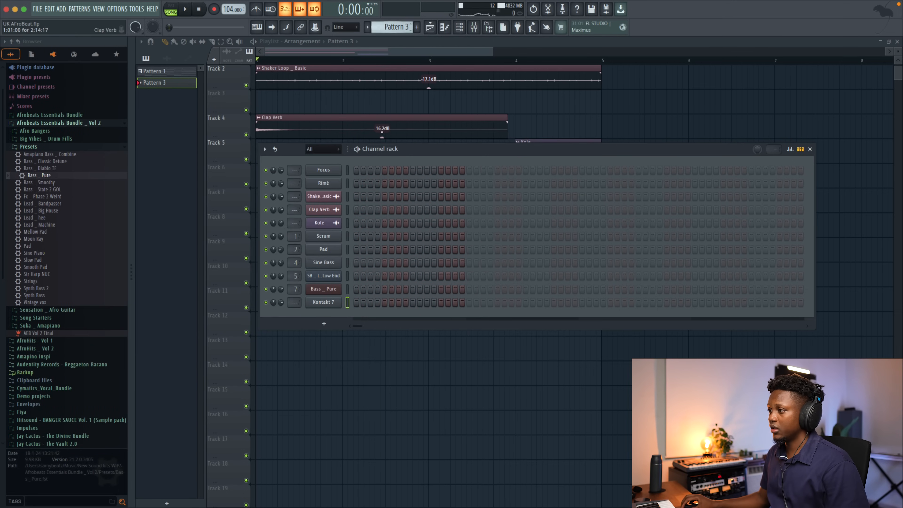
scroll(402, 29, down, 2)
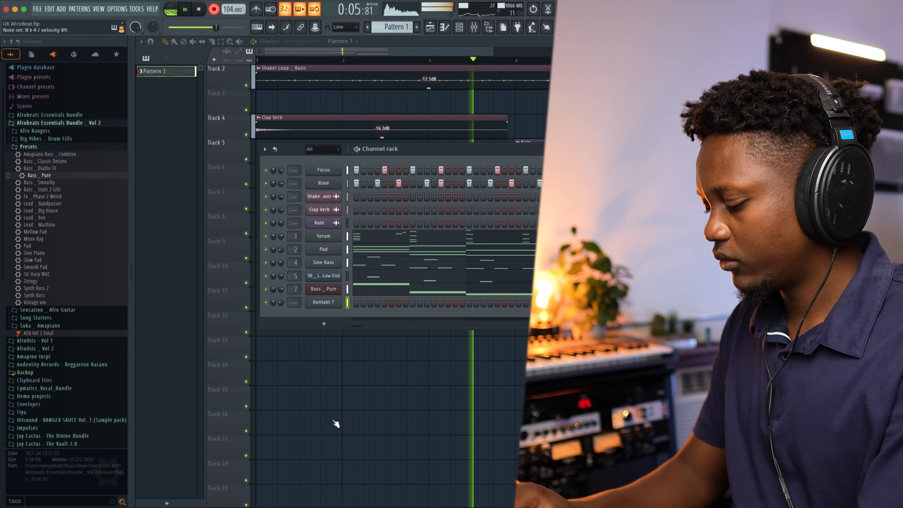
key(space)
Step: Delete the recorded E♭5 and B♭4 notes in bar 3 of the Kontakt 7 melody
click(366, 304)
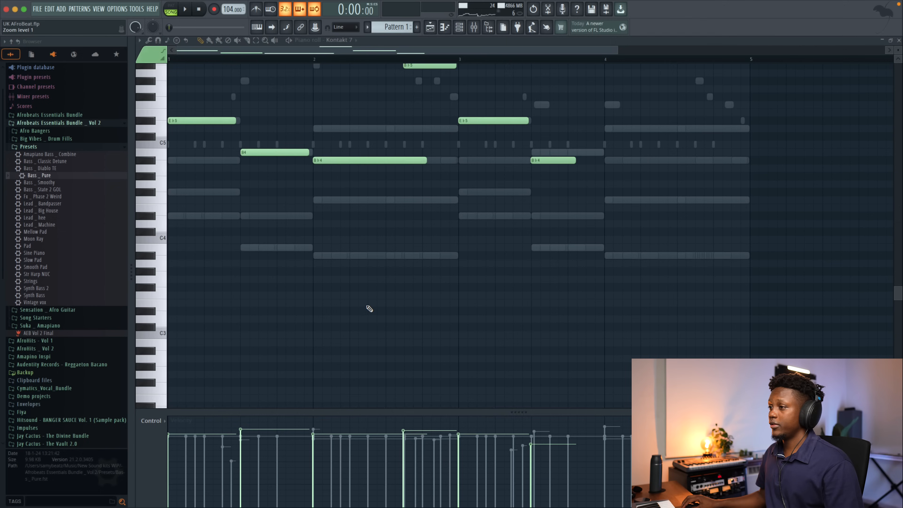
scroll(302, 153, up, 3)
key(space)
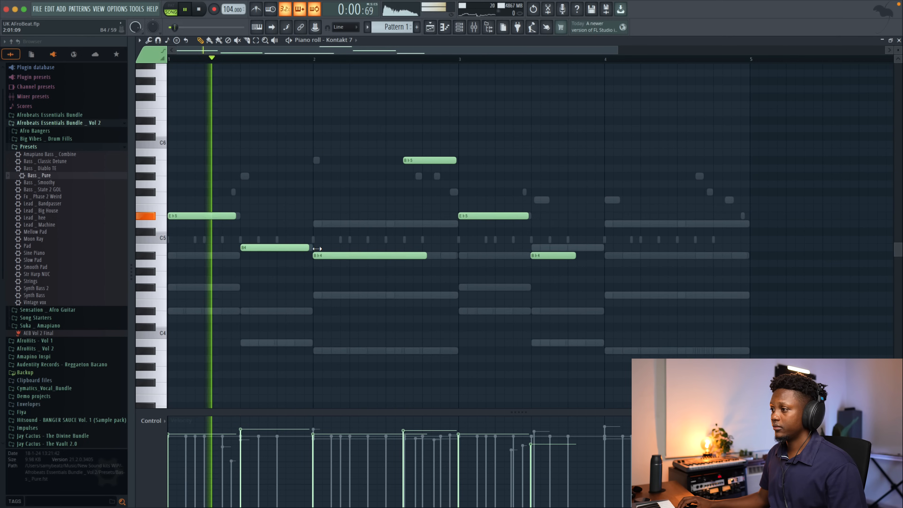
right_click(555, 255)
right_click(465, 215)
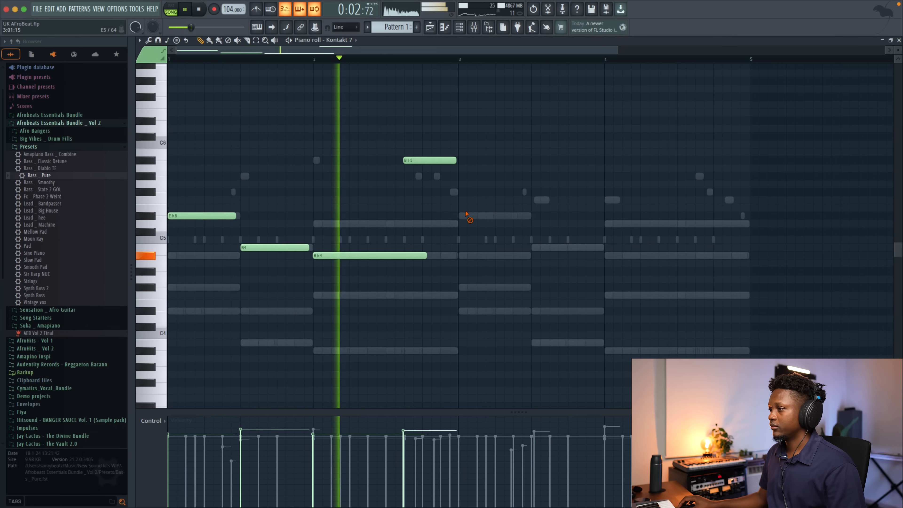
key(space)
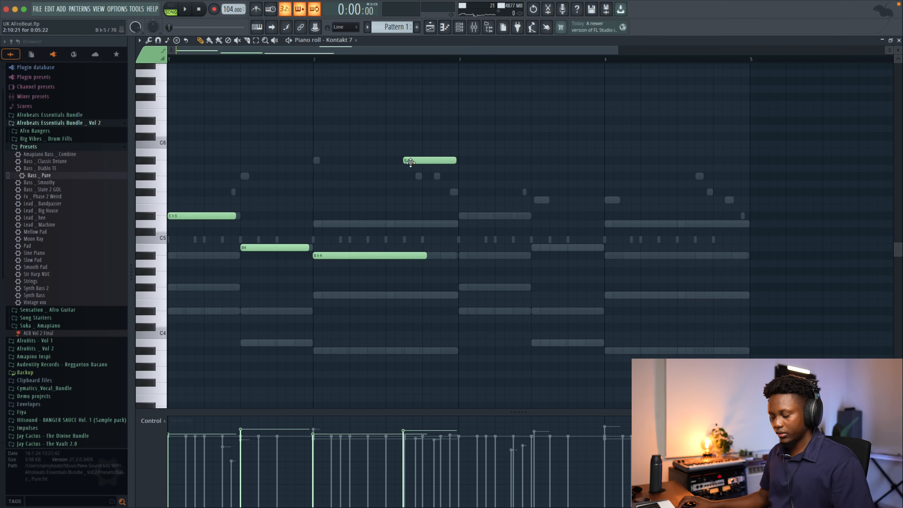
Step: Quantize the viola notes in bars 1 and 2, lengthen them to close the gaps, and extend B♭4 to the end of bar 2
key(alt+q)
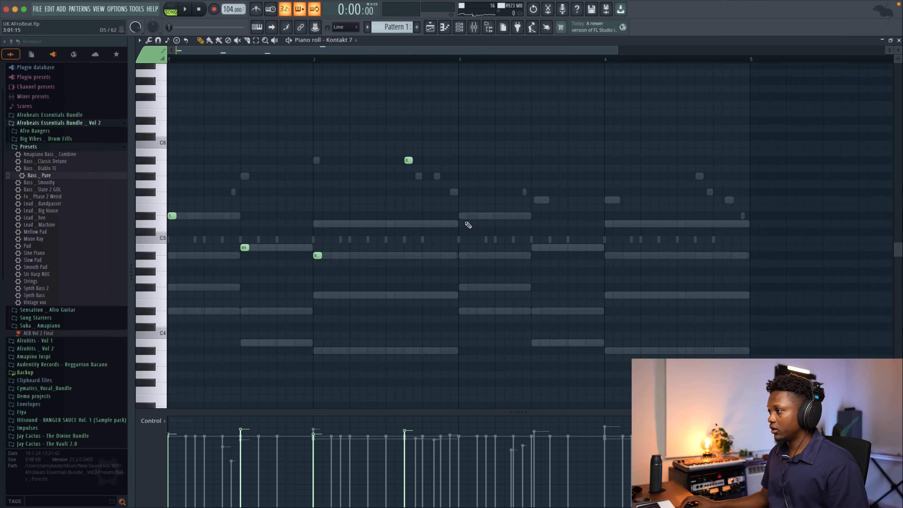
click(461, 216)
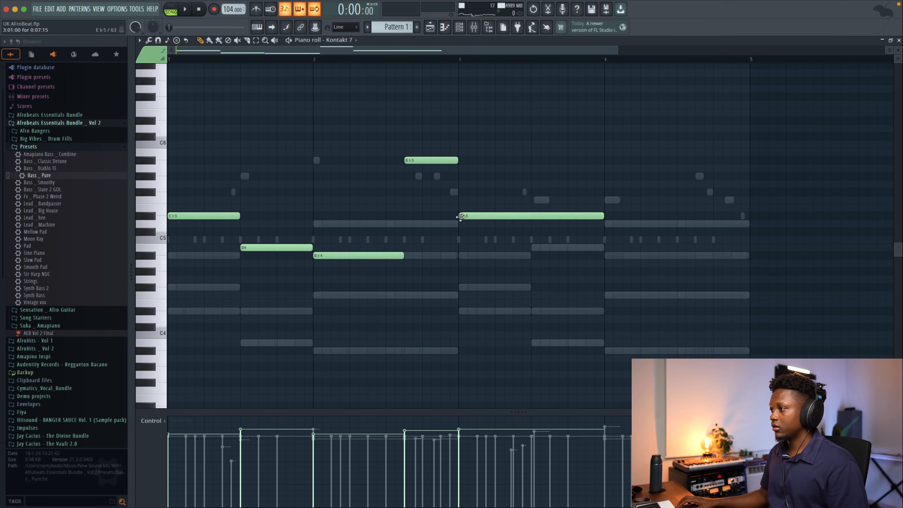
right_click(477, 215)
Step: Lower the Kontakt 7 channel's volume while the melody plays
key(space)
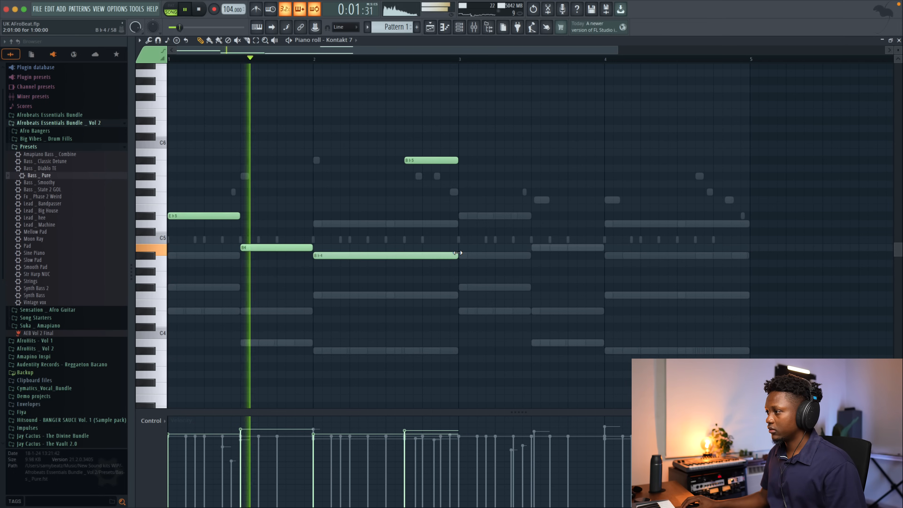
click(899, 40)
drag(281, 303, 281, 320)
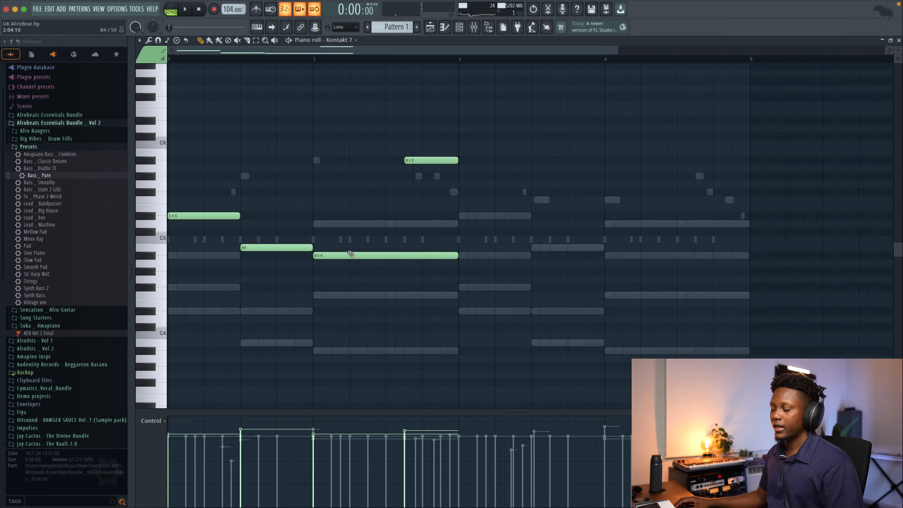
Step: Duplicate the whole two-bar viola phrase into bars 3 and 4
key(ctrl+a)
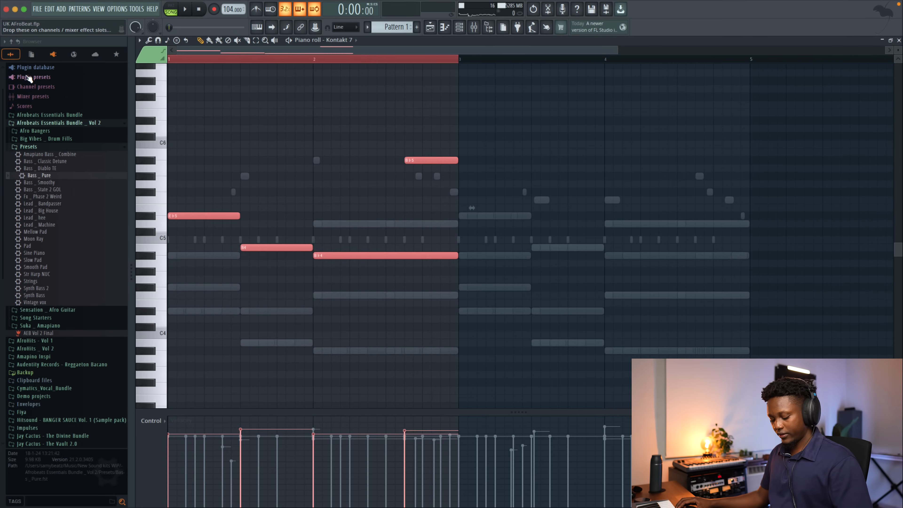
key(ctrl+b)
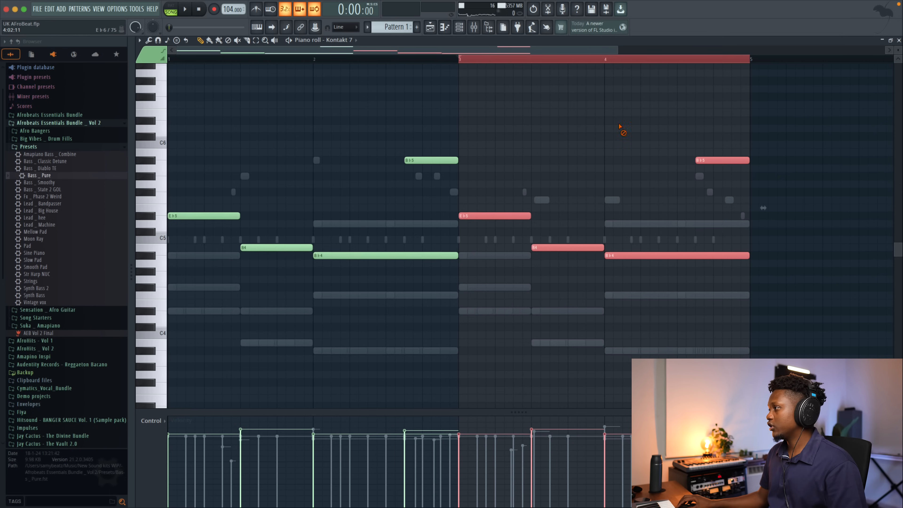
Step: Lower the last viola note in bar 4 to A♭5 and play the melody back with the full beat
key(ctrl+d)
drag(706, 174, 706, 182)
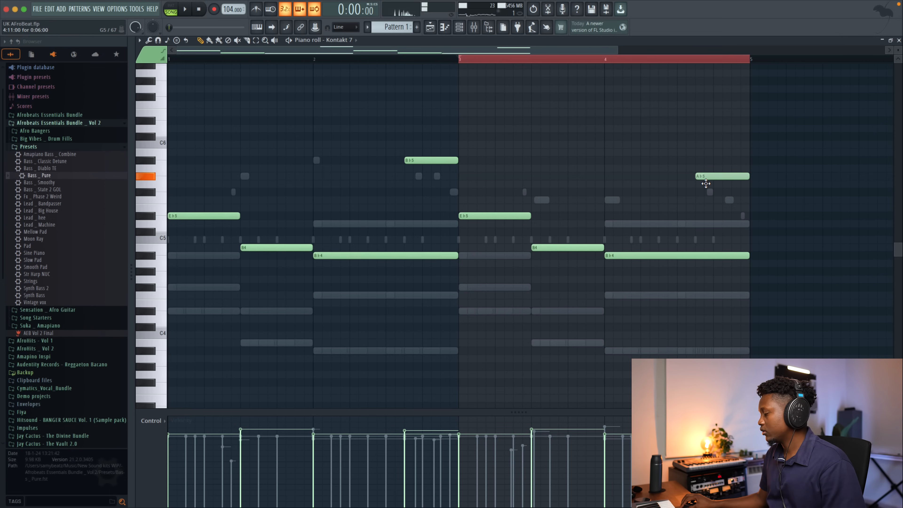
key(space)
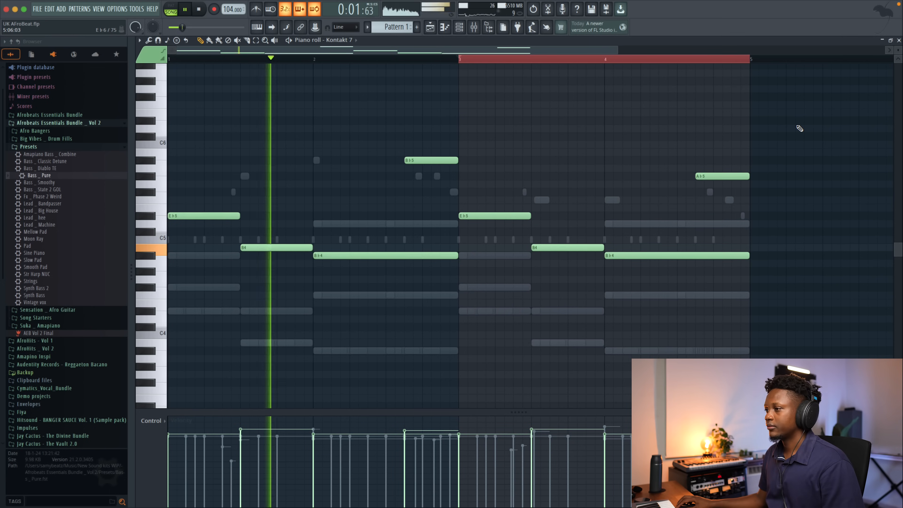
scroll(705, 208, down, 3)
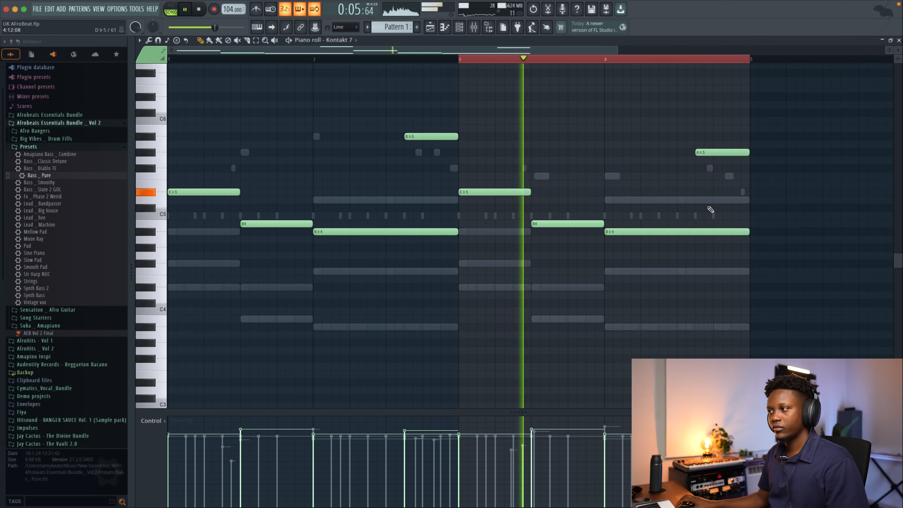
scroll(772, 262, down, 8)
scroll(807, 130, up, 8)
click(898, 40)
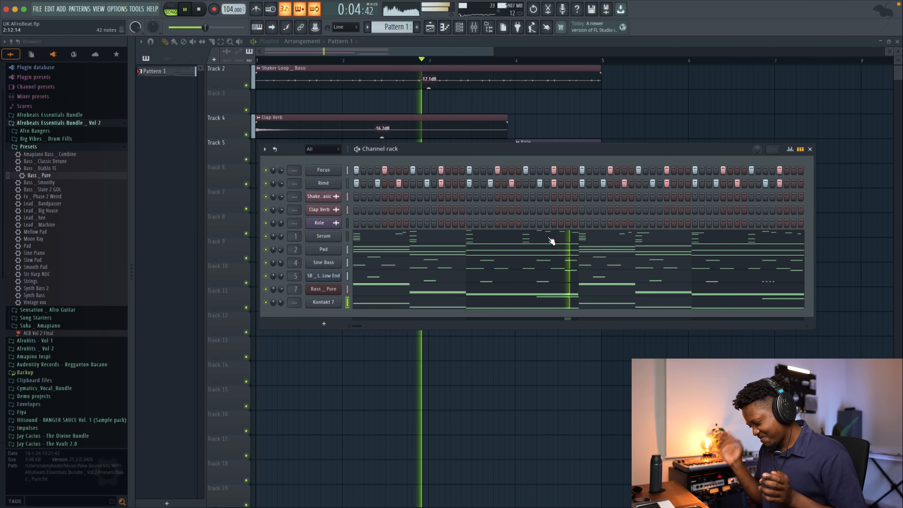
key(space)
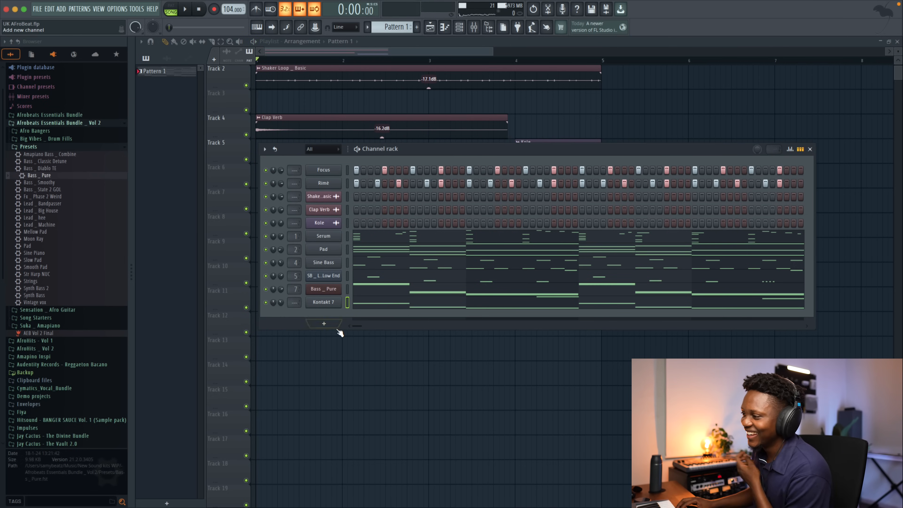
Step: Add an Xpand!2 channel and load its Brass + Woodwind preset +29 Brass + Strings
click(324, 325)
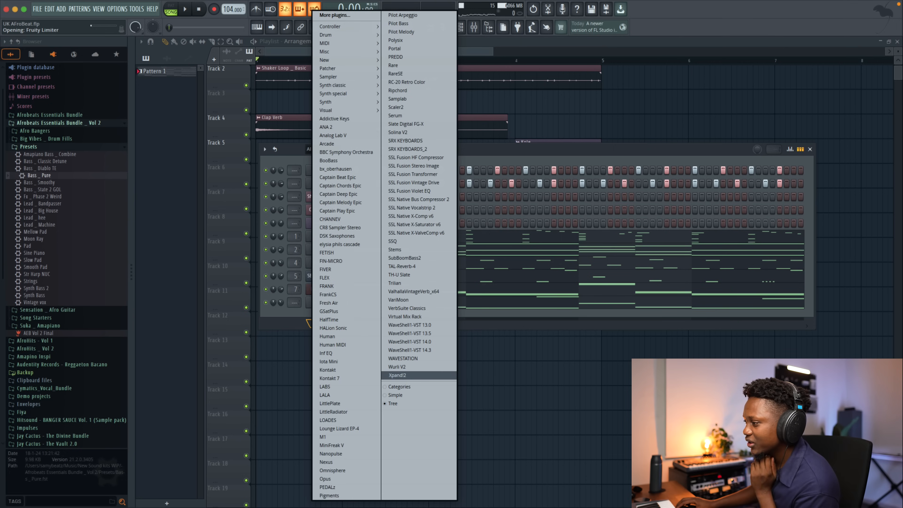
click(397, 376)
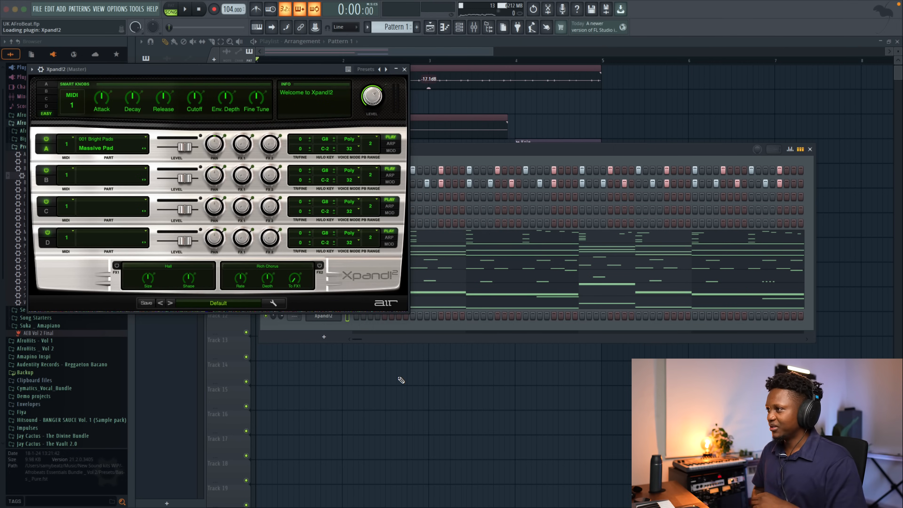
scroll(401, 380, down, 1)
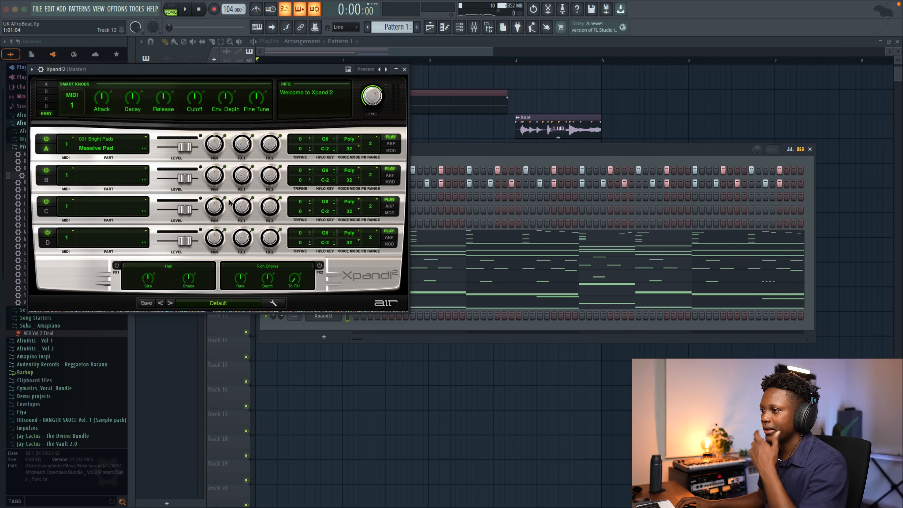
click(214, 304)
mouse_move(207, 393)
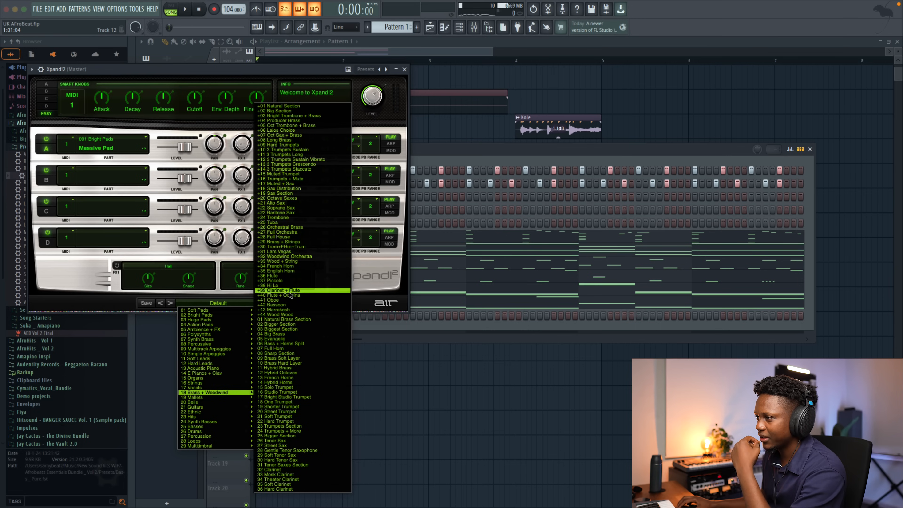
click(307, 243)
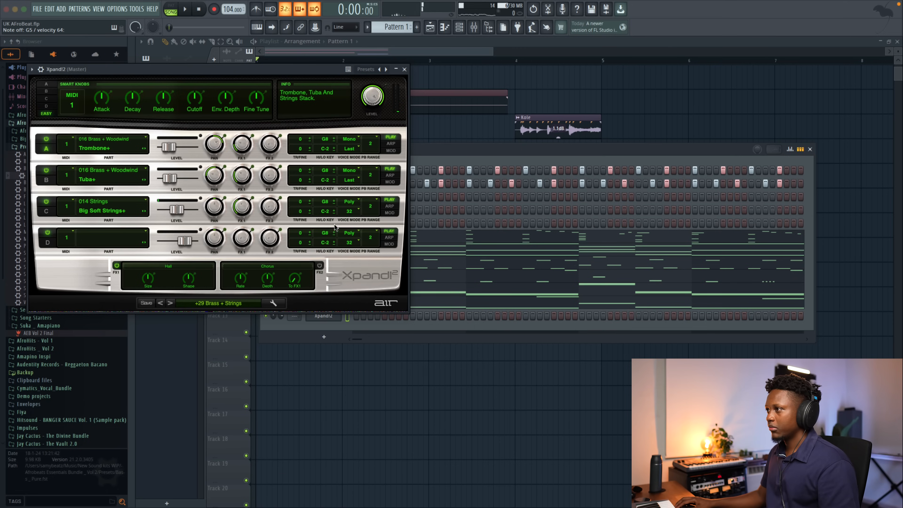
click(404, 69)
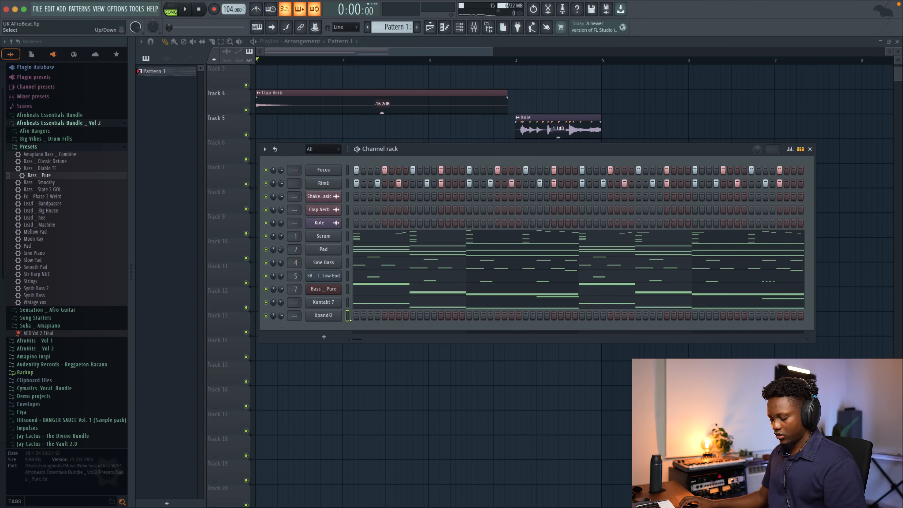
Step: Paste the four-bar chord progression into the Xpand!2 channel and audition it in the piano roll
key(super+v)
click(367, 316)
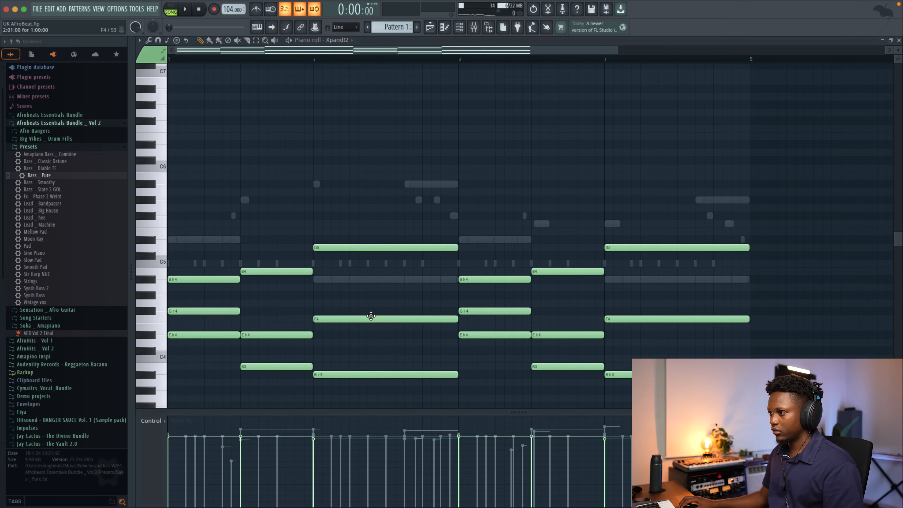
key(alt+q)
key(space)
key(space)
click(495, 314)
key(space)
key(space)
Step: Shorten all the Xpand!2 chord notes to half-step stabs, using a 1/2 step snap
drag(617, 50, 416, 147)
key(ctrl+a)
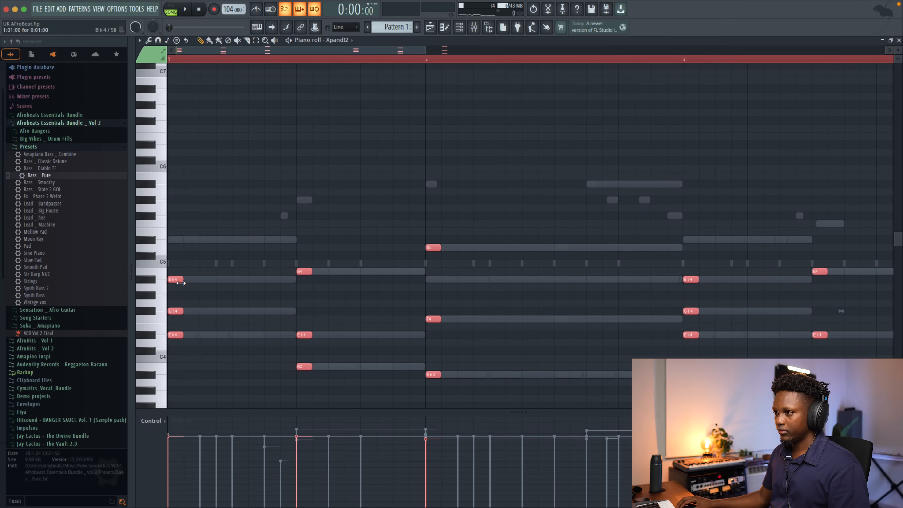
click(347, 28)
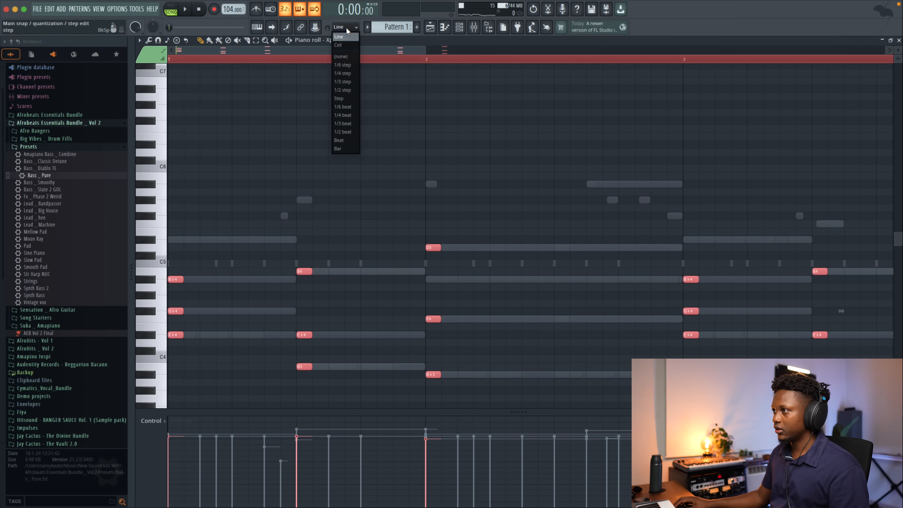
click(342, 90)
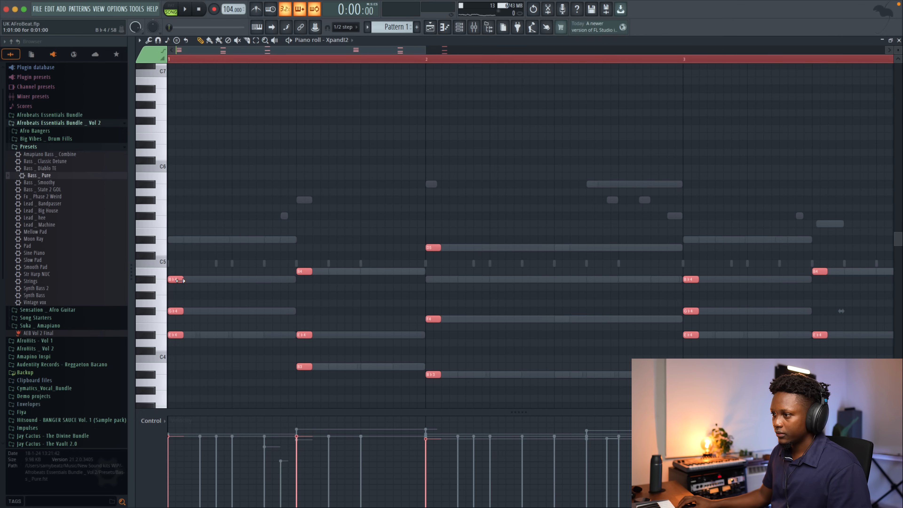
drag(183, 279, 175, 281)
key(space)
key(space)
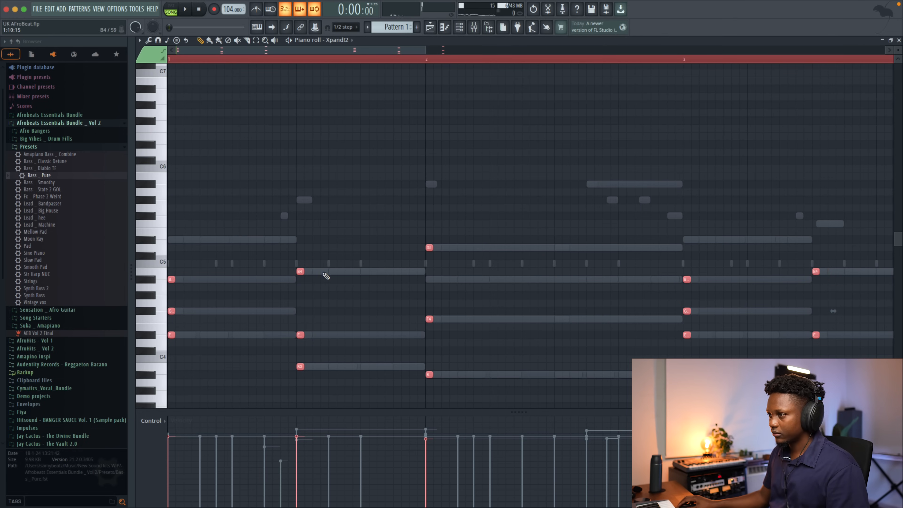
key(space)
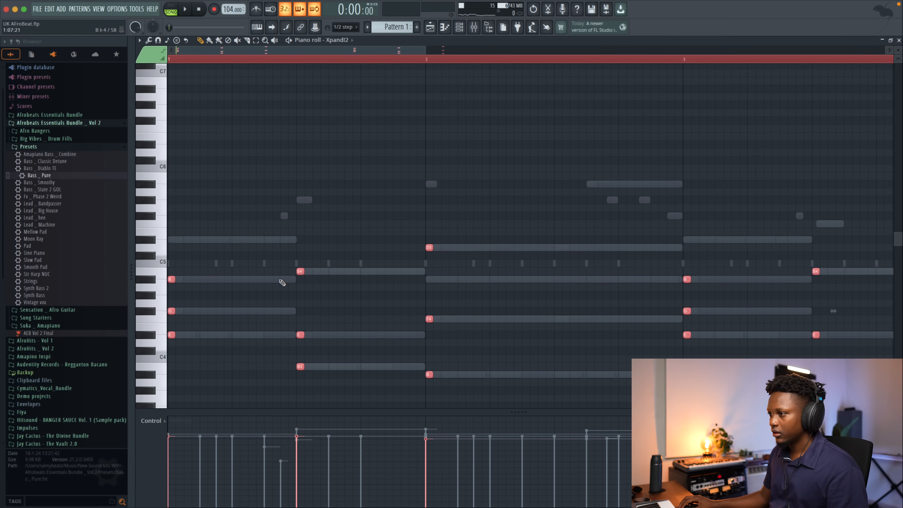
Step: Copy the first chord stab of bar 1 to step 7 of the same bar and audition the rhythm
mouse_move(194, 357)
mouse_down()
mouse_move(159, 262)
mouse_move(269, 279)
mouse_move(172, 278)
mouse_move(273, 277)
mouse_up()
key(space)
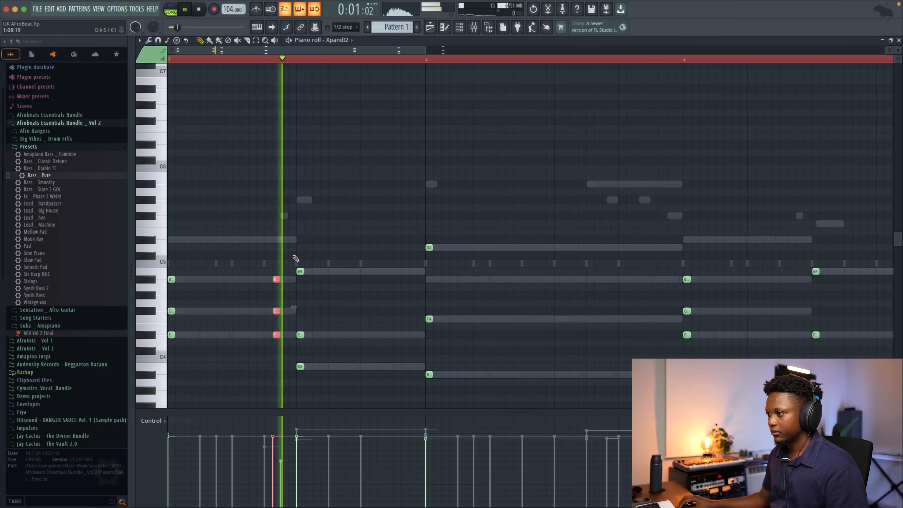
key(space)
key(space)
key(space)
drag(274, 279, 266, 280)
key(space)
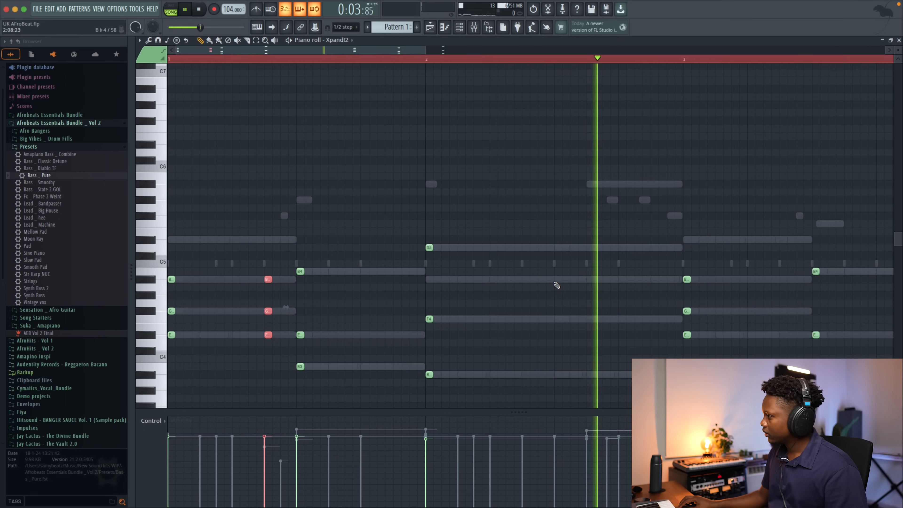
key(space)
Step: Copy the bar 2 chord stab to that bar's fourth beat and audition the Xpand!2 part with the full beat
drag(455, 387, 428, 232)
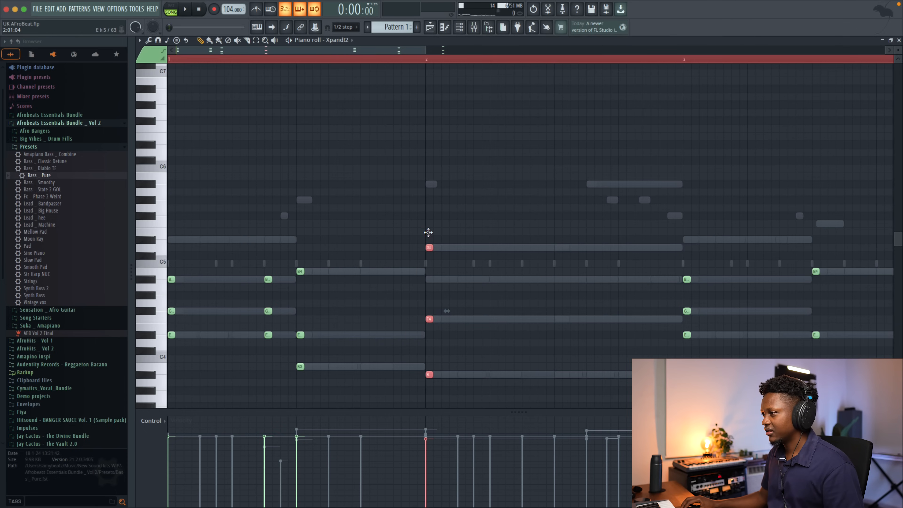
key(space)
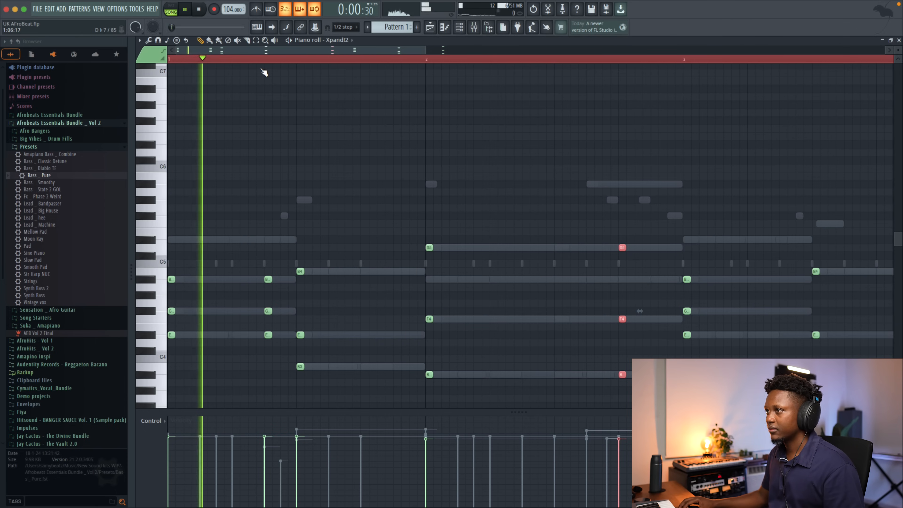
click(899, 40)
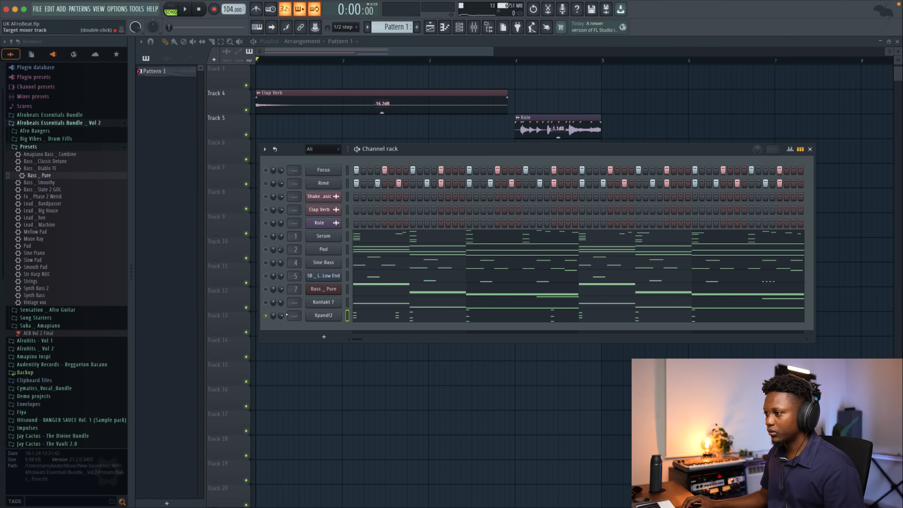
key(space)
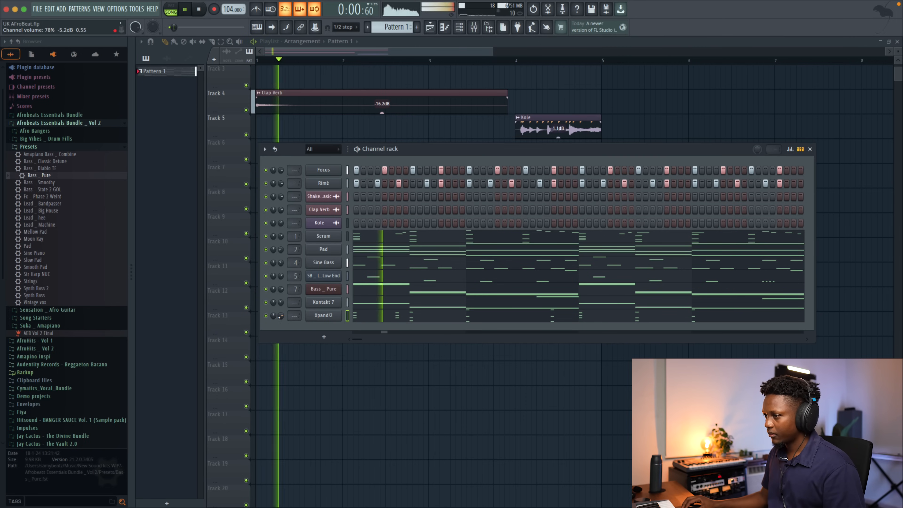
click(369, 318)
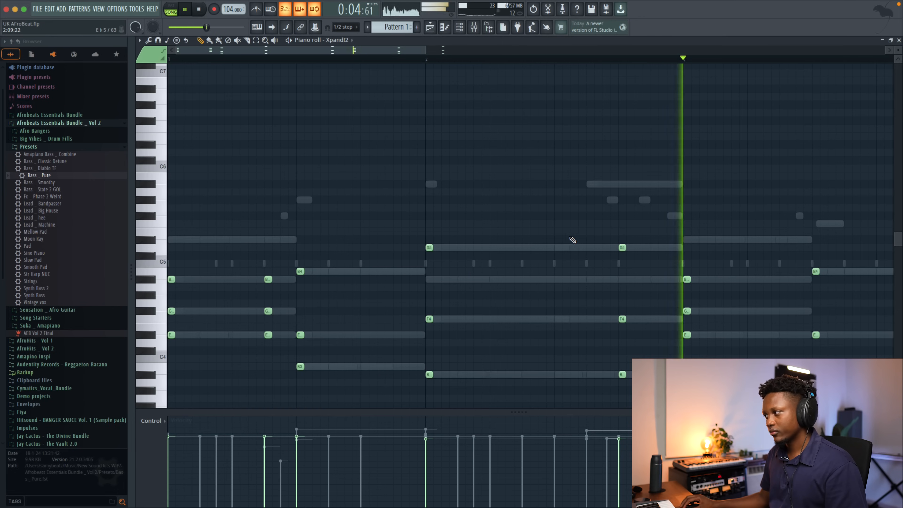
key(space)
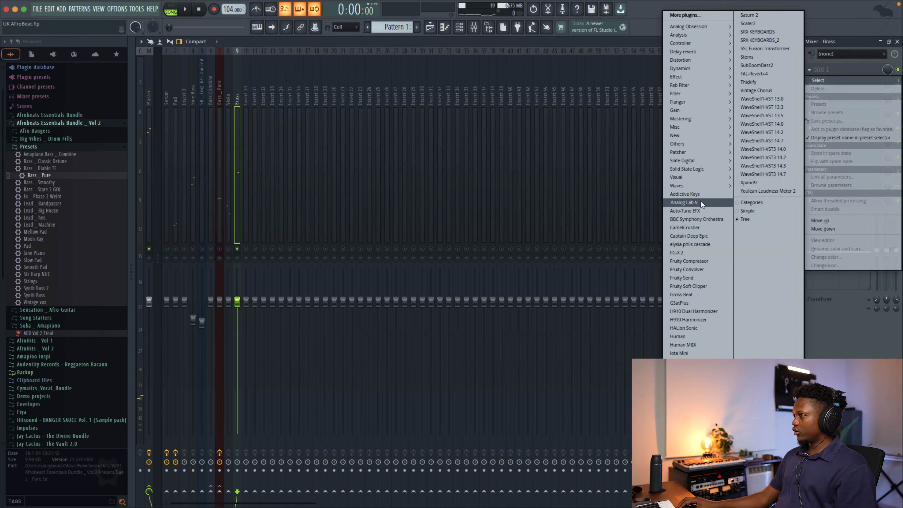
Step: Load Fruity parametric EQ 2 into the first effect slot of the Brass mixer track
mouse_move(695, 92)
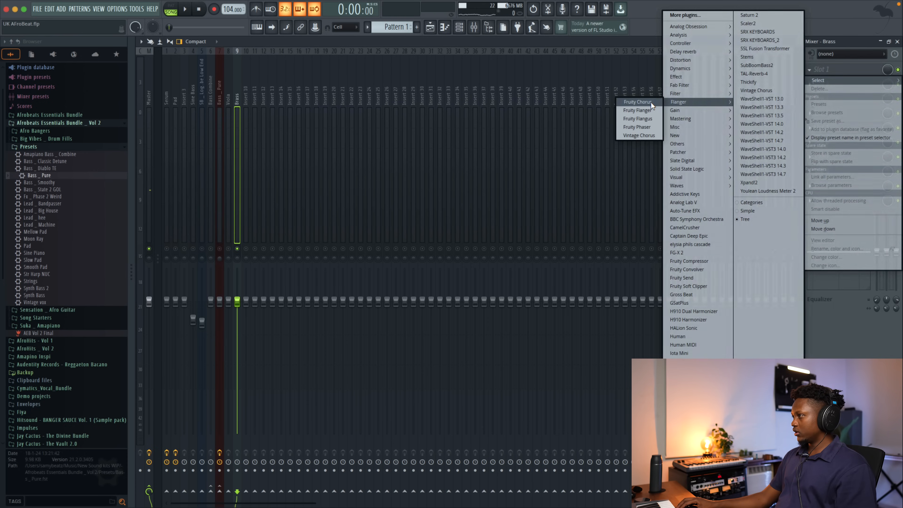
mouse_move(685, 70)
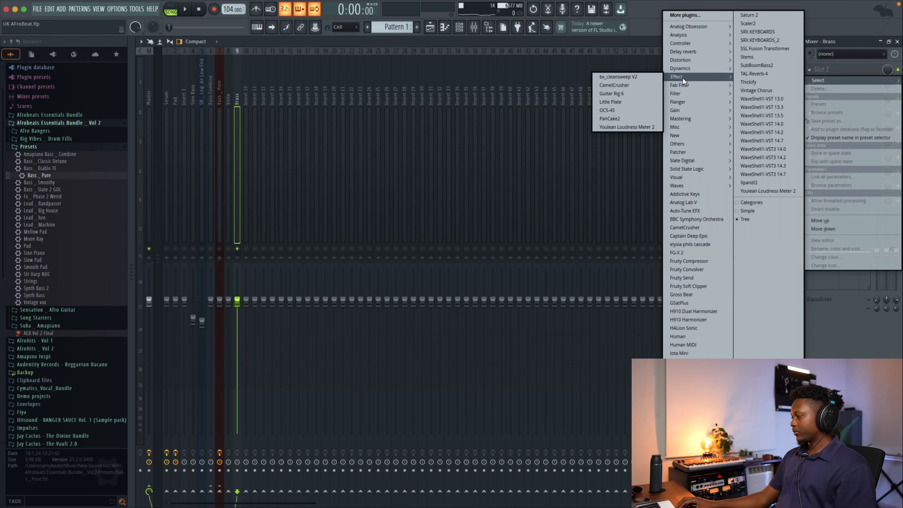
click(631, 136)
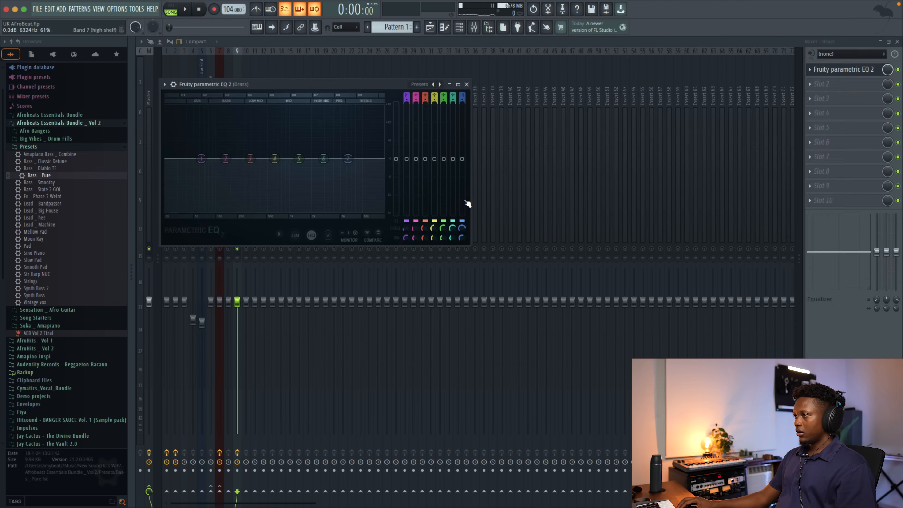
Step: Make EQ band 1 on the Brass track a high-pass filter at about 135 Hz, checking it during playback
drag(407, 93, 407, 102)
key(space)
drag(202, 165, 223, 164)
key(space)
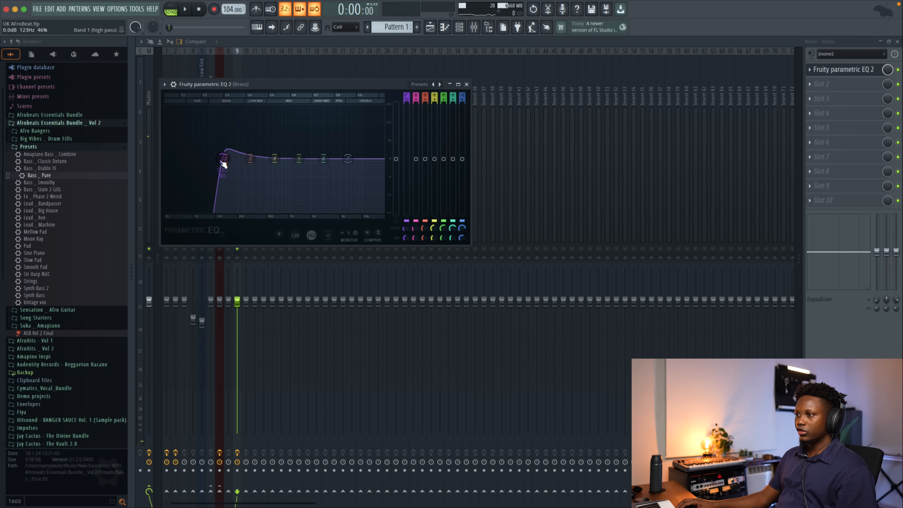
key(ctrl+z)
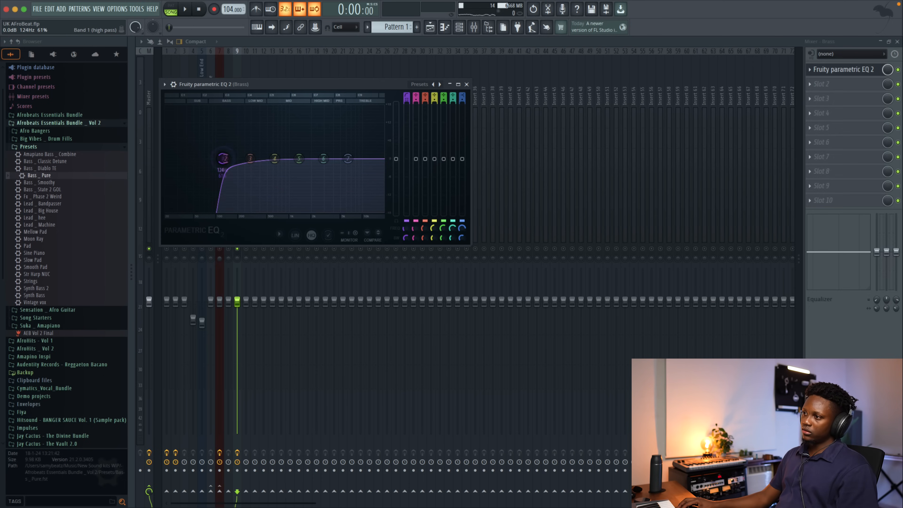
key(space)
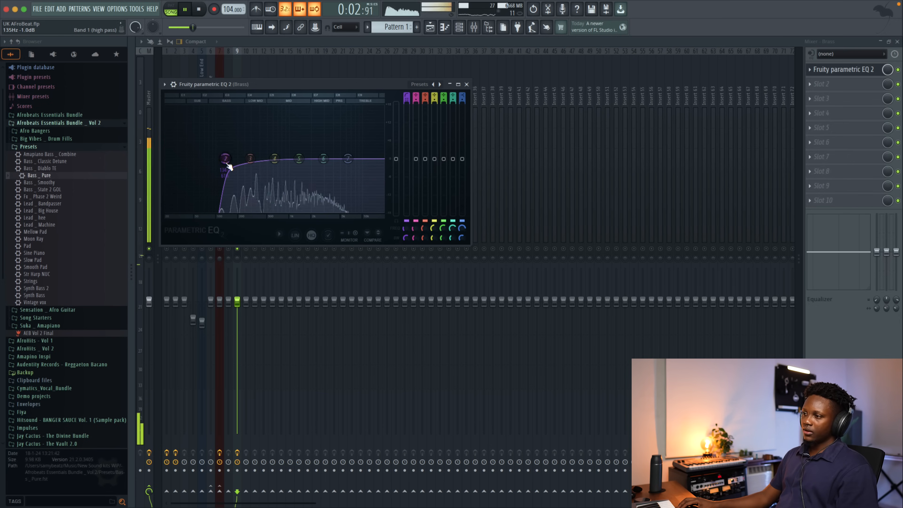
key(space)
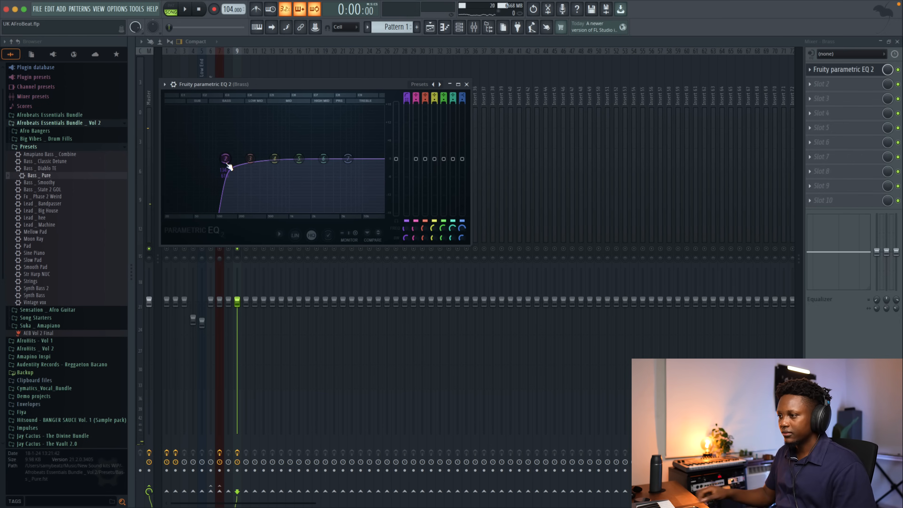
key(space)
click(467, 84)
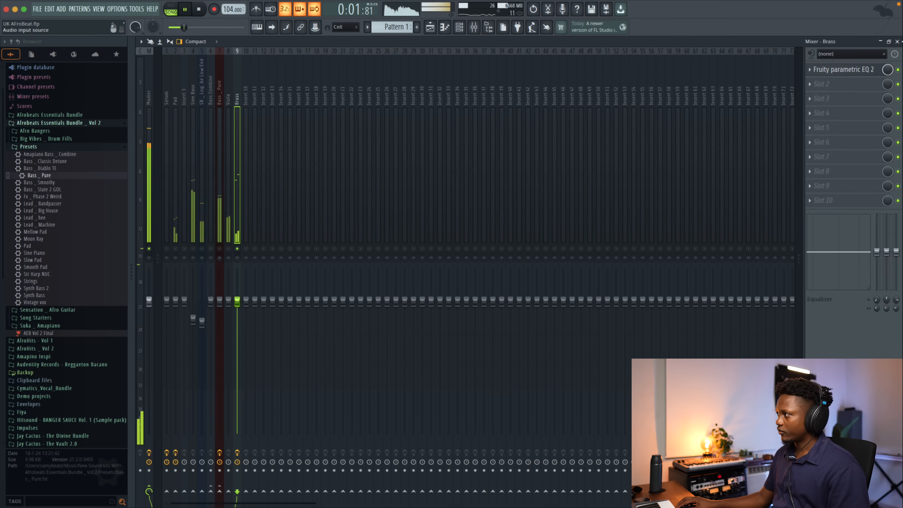
click(897, 41)
key(space)
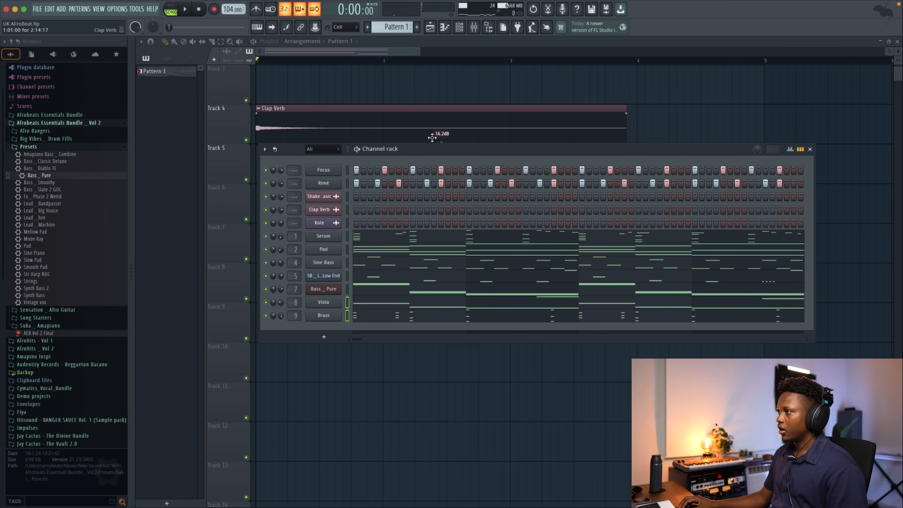
Step: Unsolo the Brass mixer track and audition the full beat
key(F9)
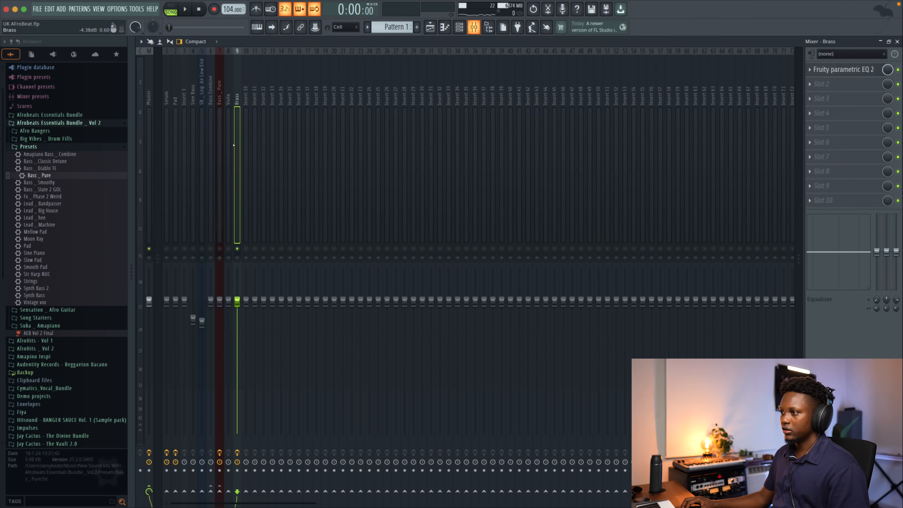
right_click(237, 250)
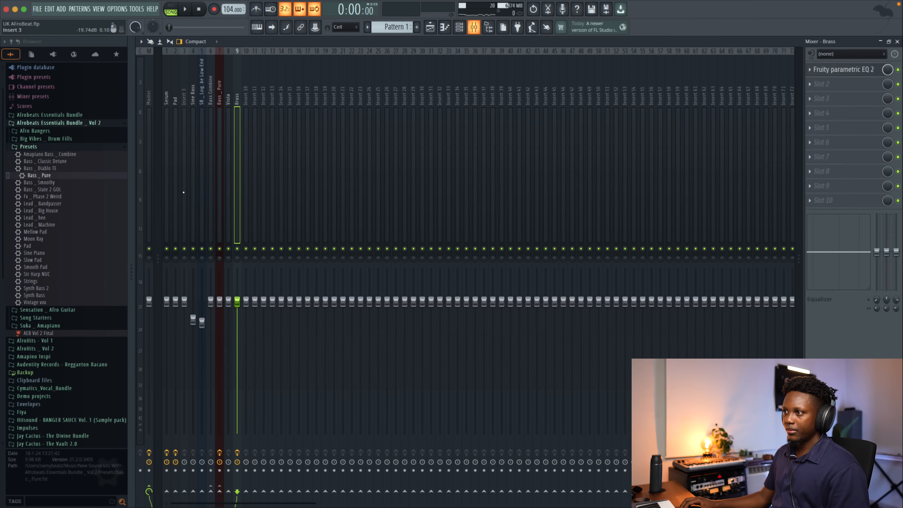
key(space)
key(space)
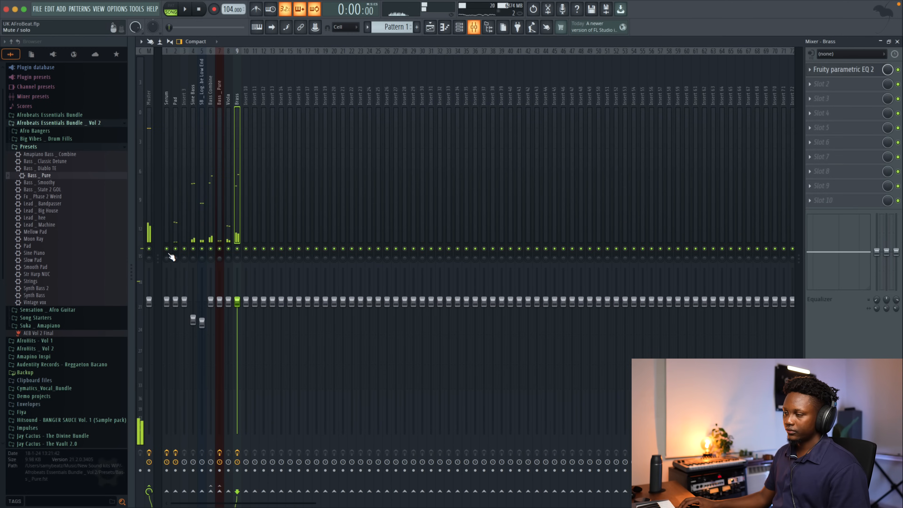
key(space)
scroll(360, 139, right, 3)
scroll(360, 140, right, 1)
Step: Solo the Serum channel and lower its mixer fader well below the other tracks during playback
click(460, 27)
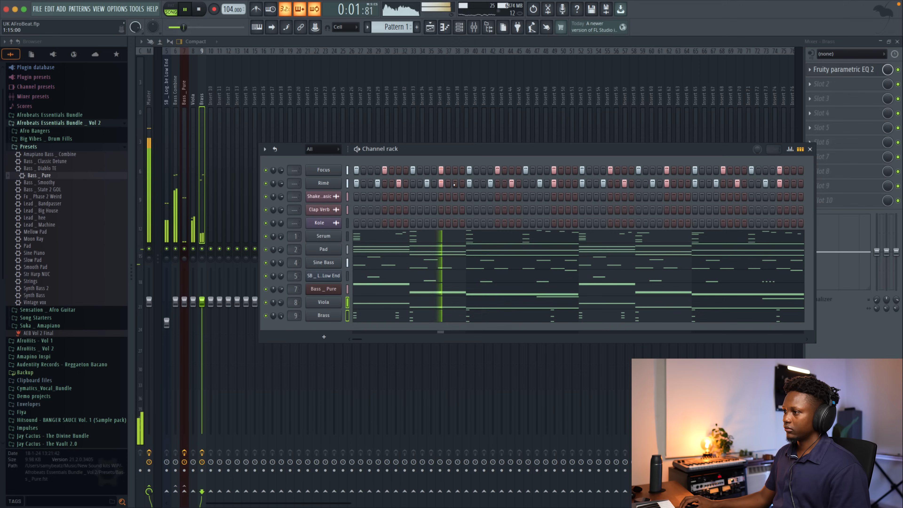
key(space)
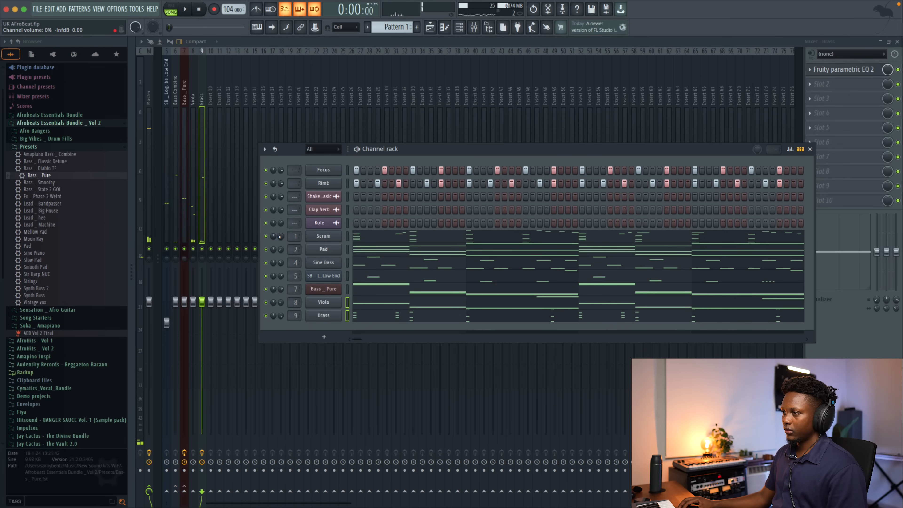
key(space)
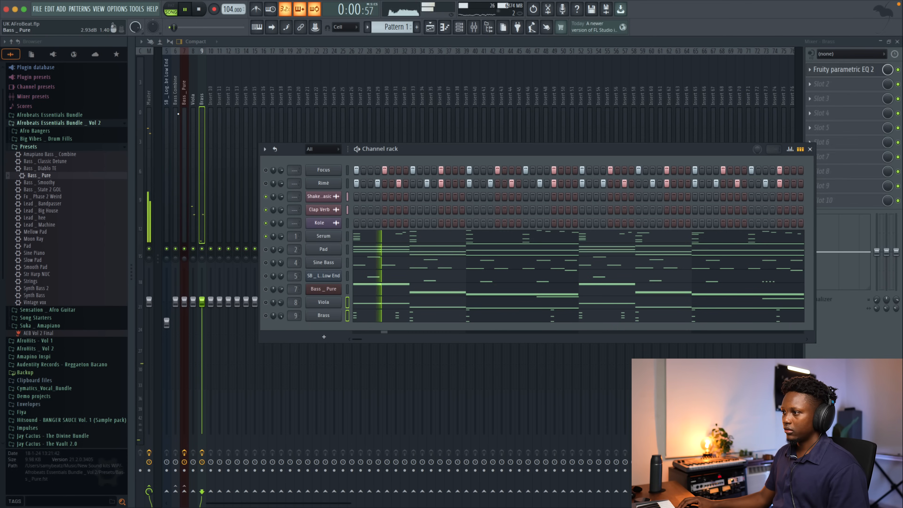
key(space)
scroll(221, 140, left, 4)
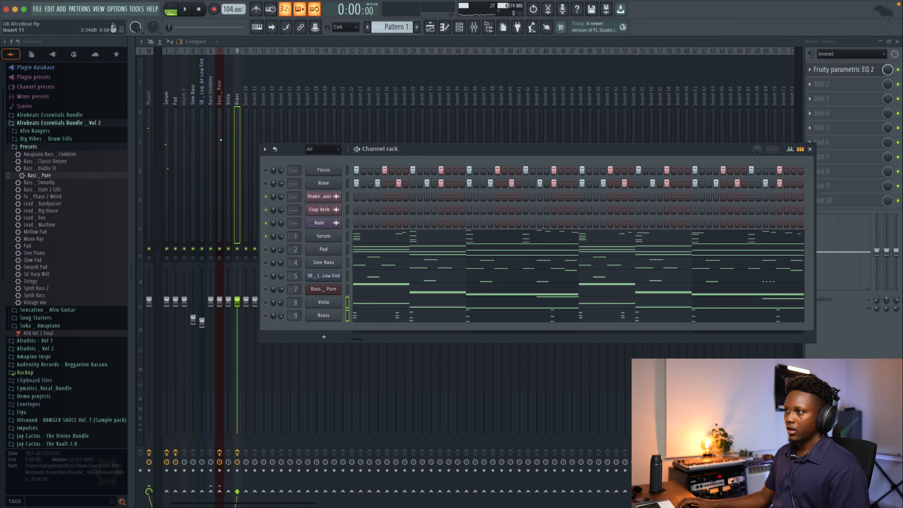
scroll(196, 304, down, 5)
key(space)
drag(165, 307, 164, 329)
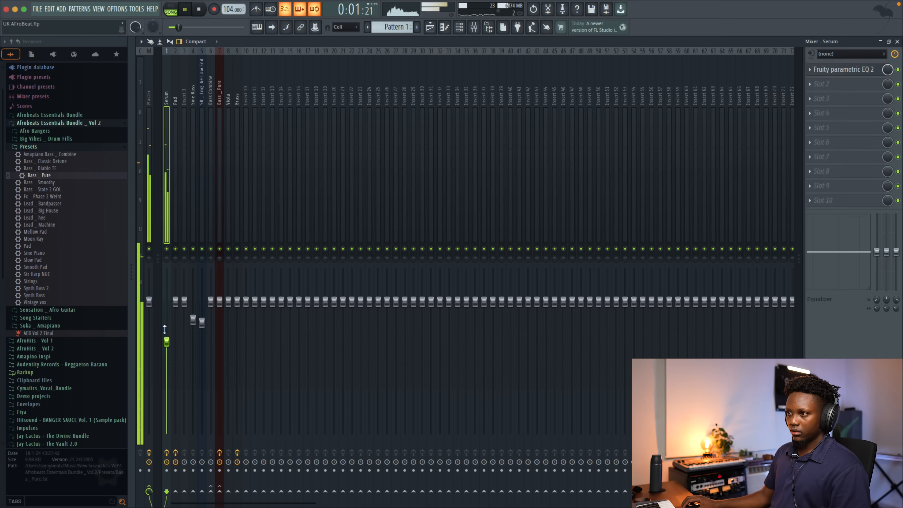
key(space)
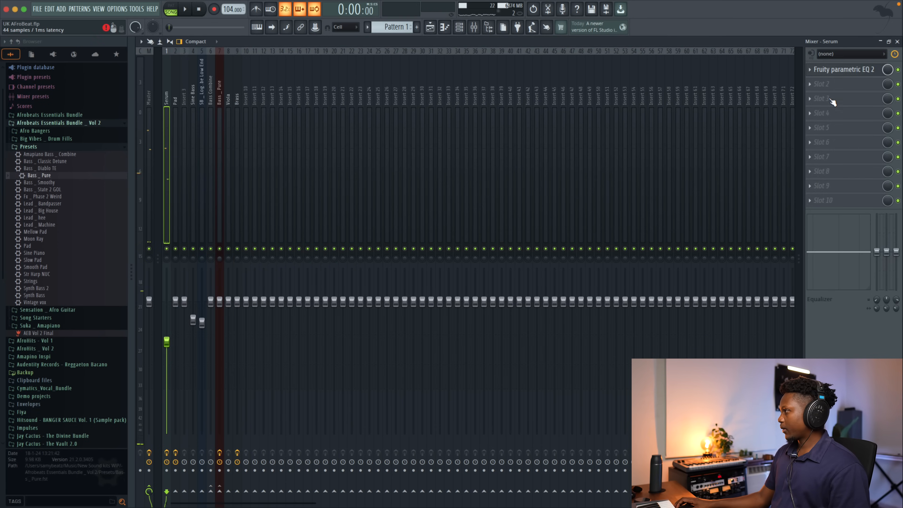
Step: Move Fruity parametric EQ 2 to the Serum track's second effect slot and load RC-20 Retro Color into the first
drag(841, 73, 841, 87)
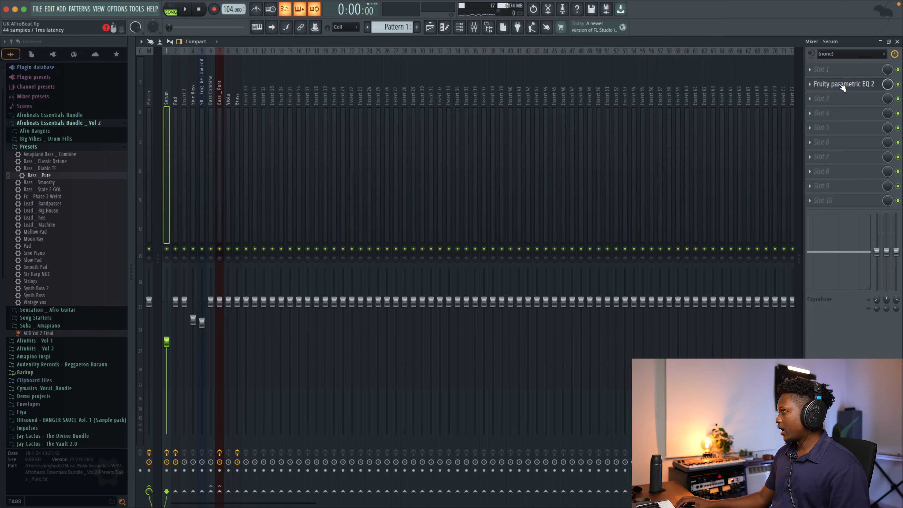
click(813, 72)
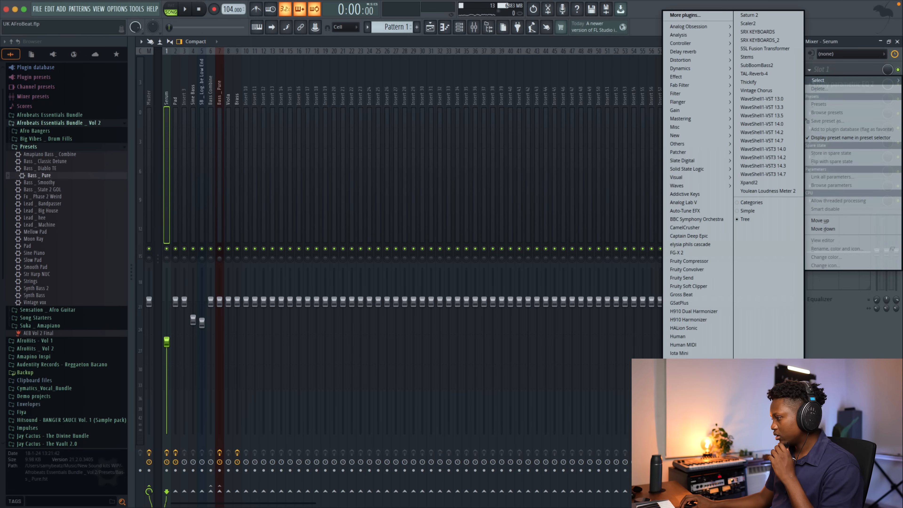
click(686, 431)
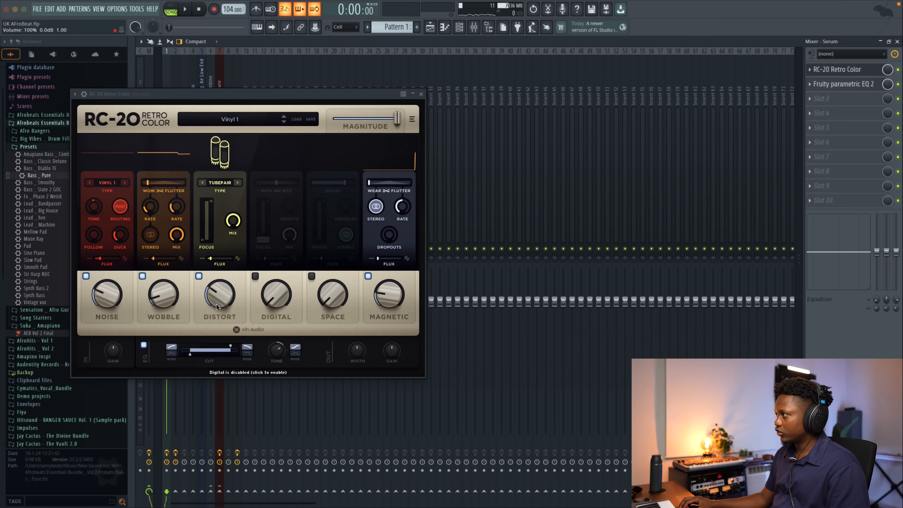
Step: Turn off the Noise module in RC-20 Retro Color, audition the Serum chords, and close the plugin
drag(202, 94, 394, 110)
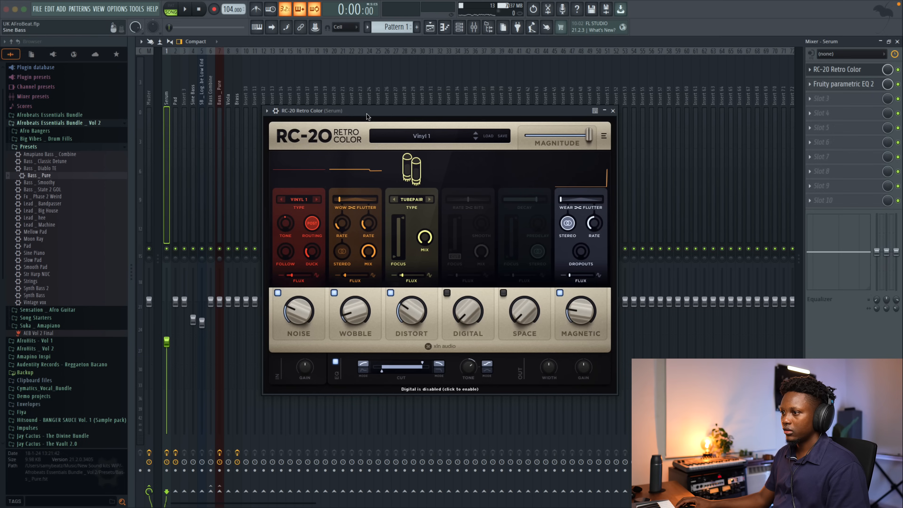
click(278, 293)
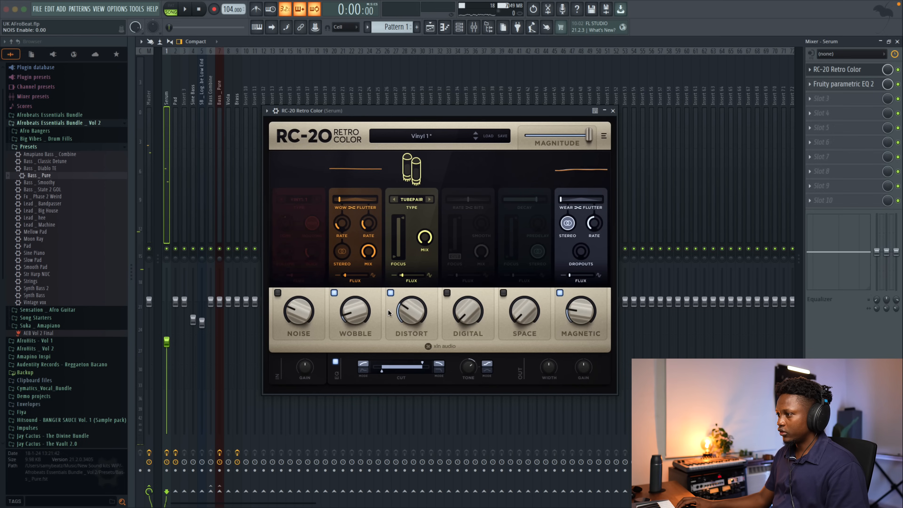
key(space)
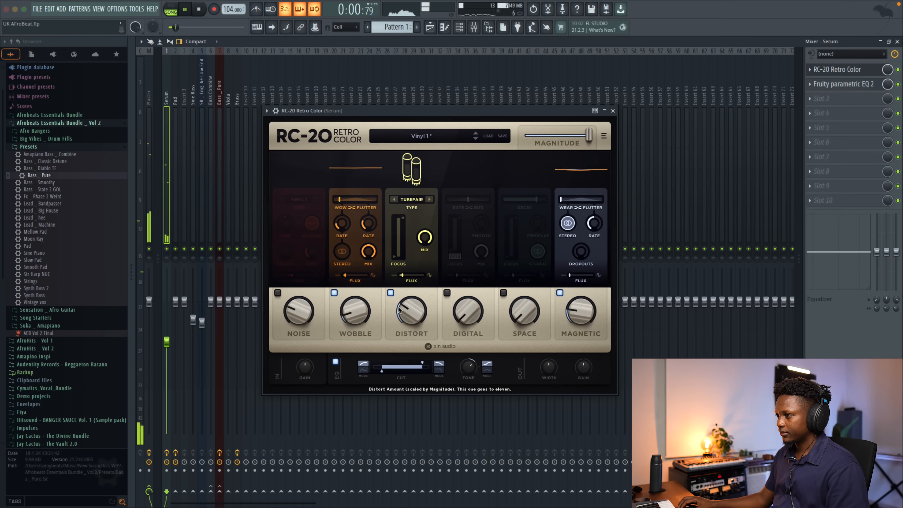
mouse_move(346, 302)
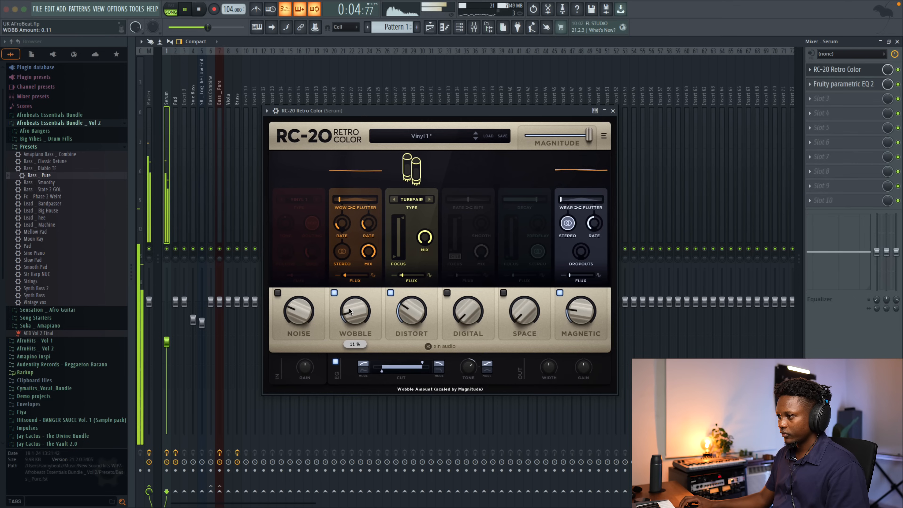
click(613, 110)
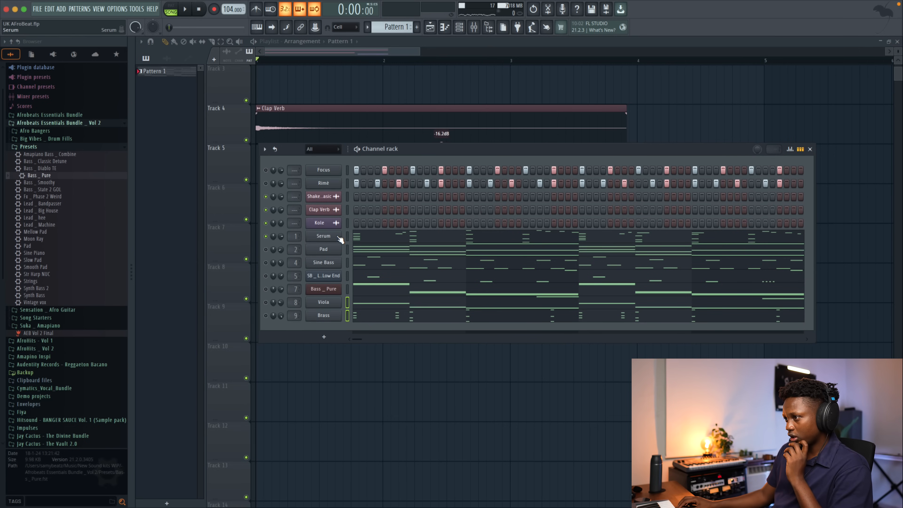
Step: Turn off the Reverb effect in the Serum bell patch and audition the chords
click(324, 235)
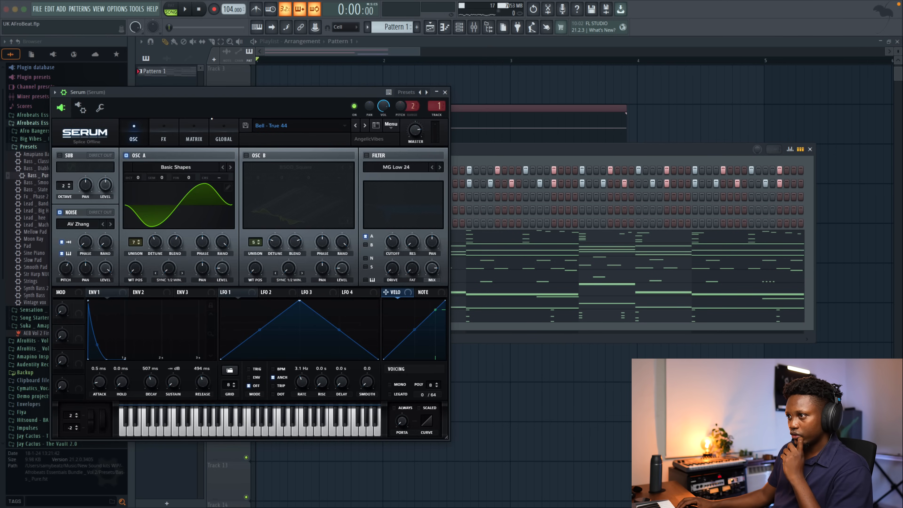
click(162, 138)
scroll(284, 199, down, 5)
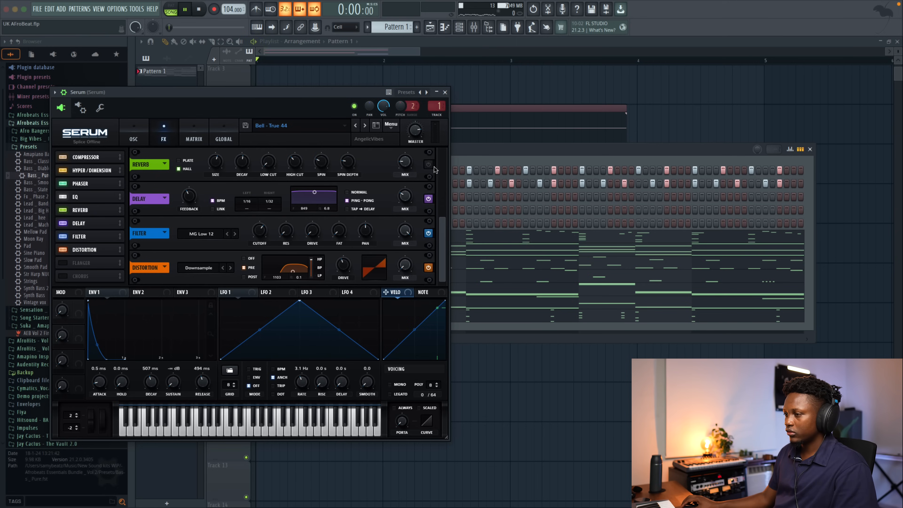
click(445, 93)
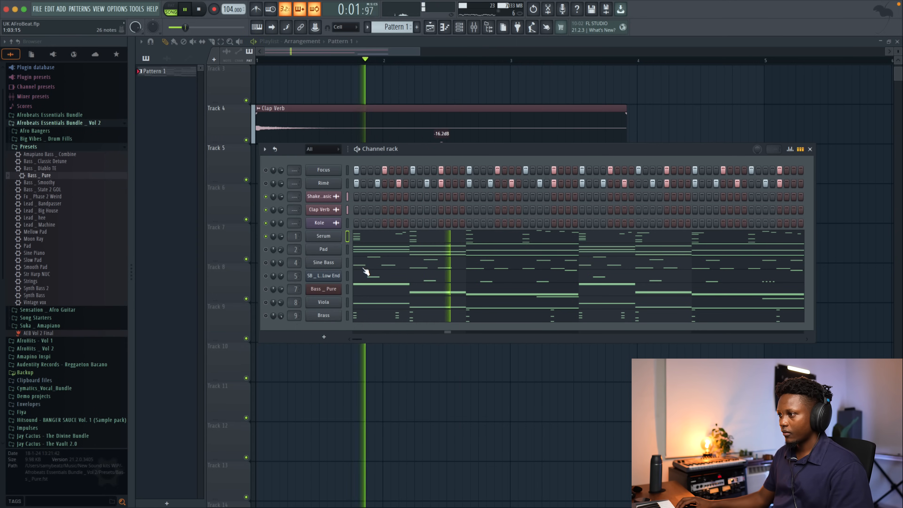
key(space)
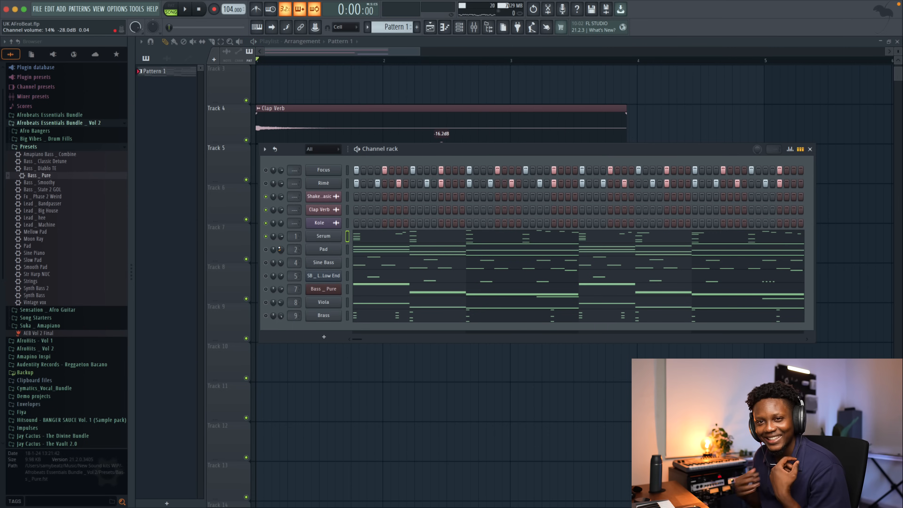
Step: Unsolo the Serum channel, audition the full beat, and bring all the playlist clips into view
key(space)
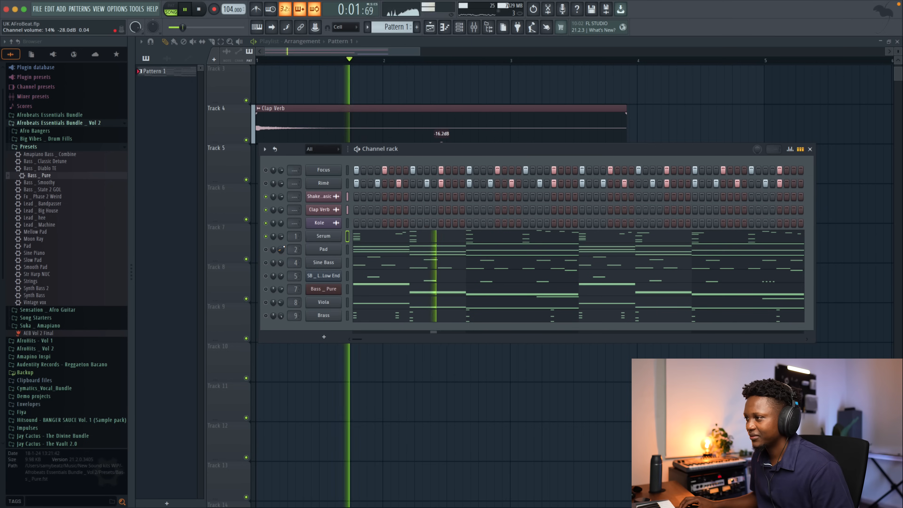
key(space)
key(space)
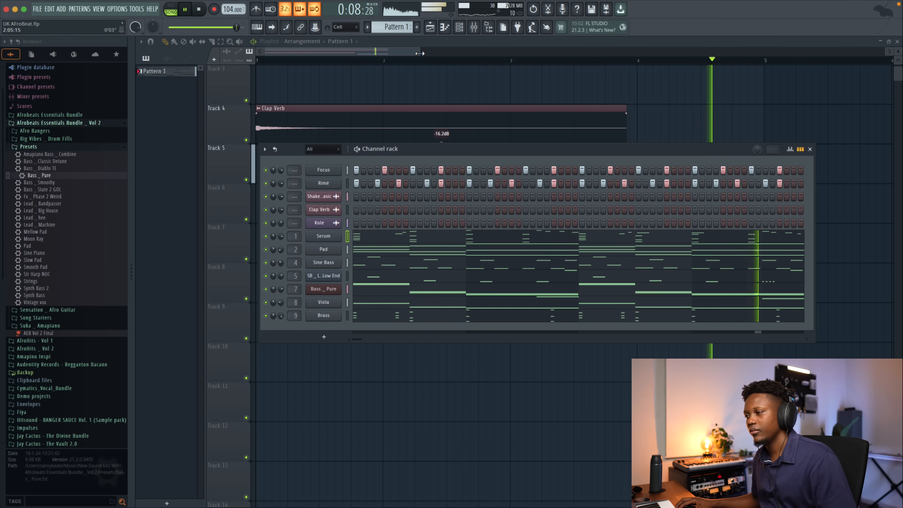
drag(419, 52, 589, 91)
scroll(580, 106, up, 3)
key(space)
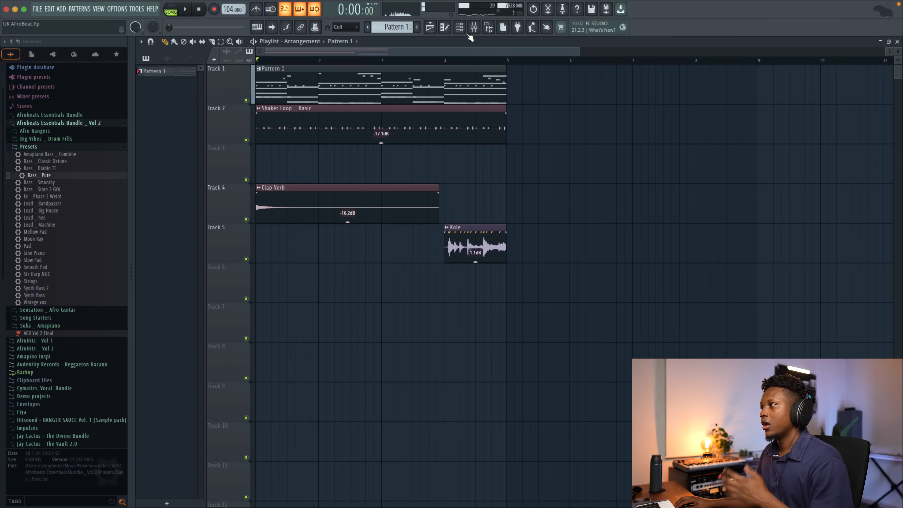
Step: Move the Serum and Pad mixer tracks together so they sit between Viola and Brass
click(474, 26)
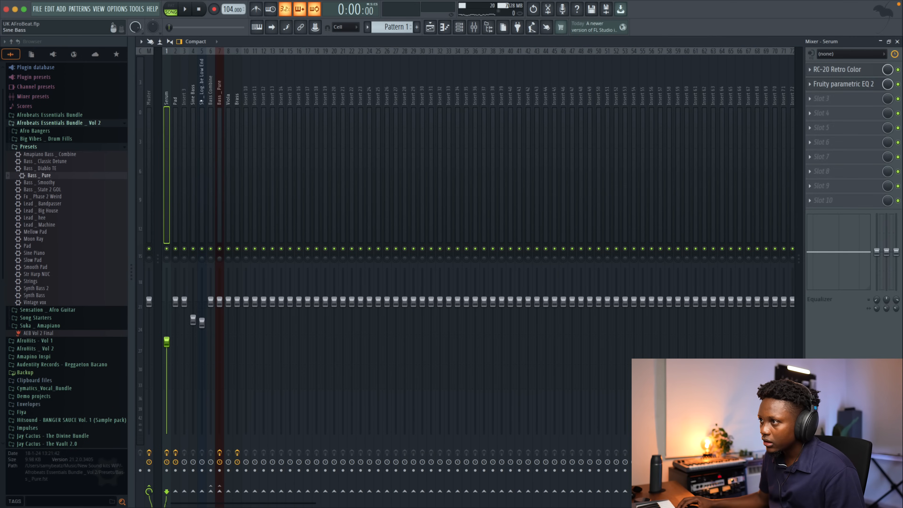
shift+super+click(176, 103)
key(alt+Right)
key(alt+Right)
key(alt+Right)
key(alt+Right)
key(alt+Right)
key(alt+Right)
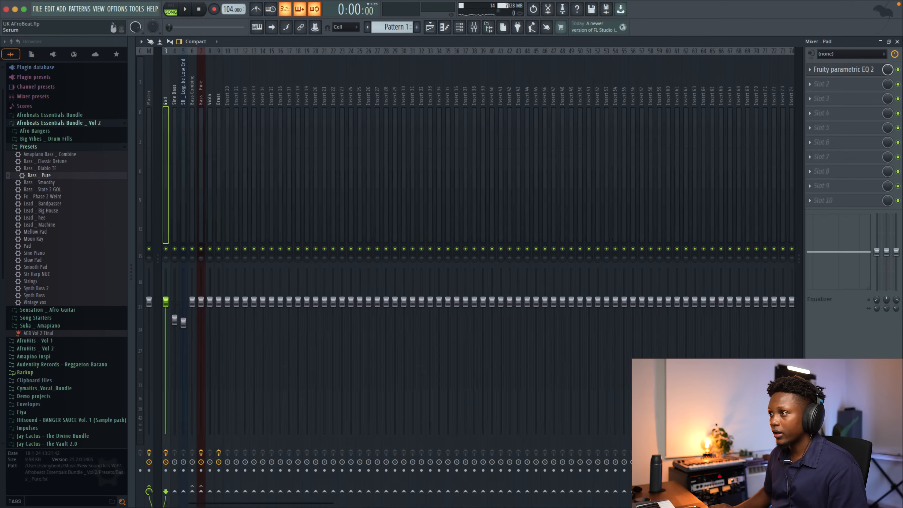
scroll(261, 86, up, 2)
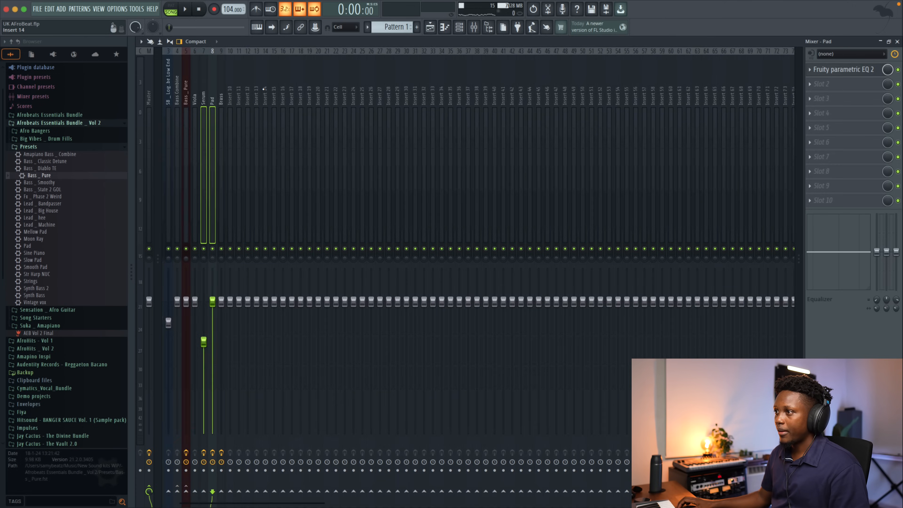
Step: Colour the Viola, Serum, Pad and Brass mixer tracks dark blue
click(210, 100)
shift+click(235, 98)
right_click(237, 100)
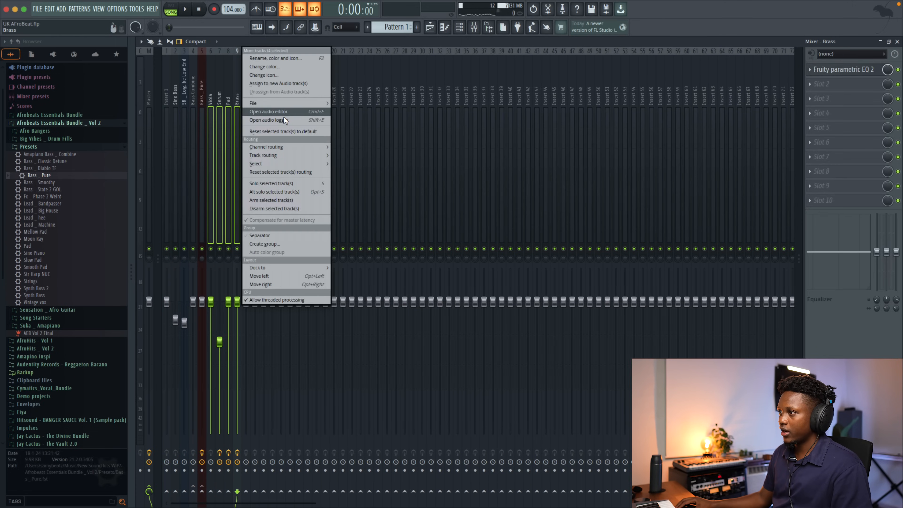
click(266, 67)
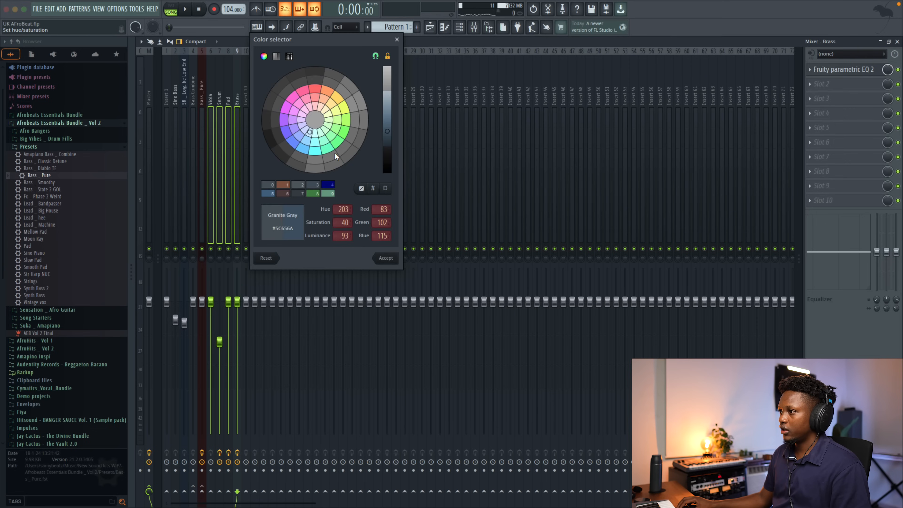
click(298, 149)
click(386, 257)
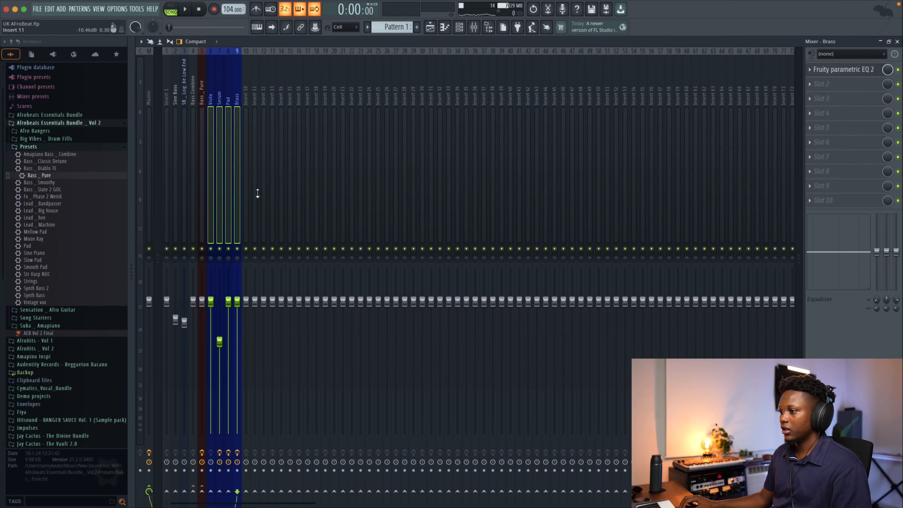
Step: Route the four blue tracks only to Insert 10 and rename that insert Musics
right_click(247, 492)
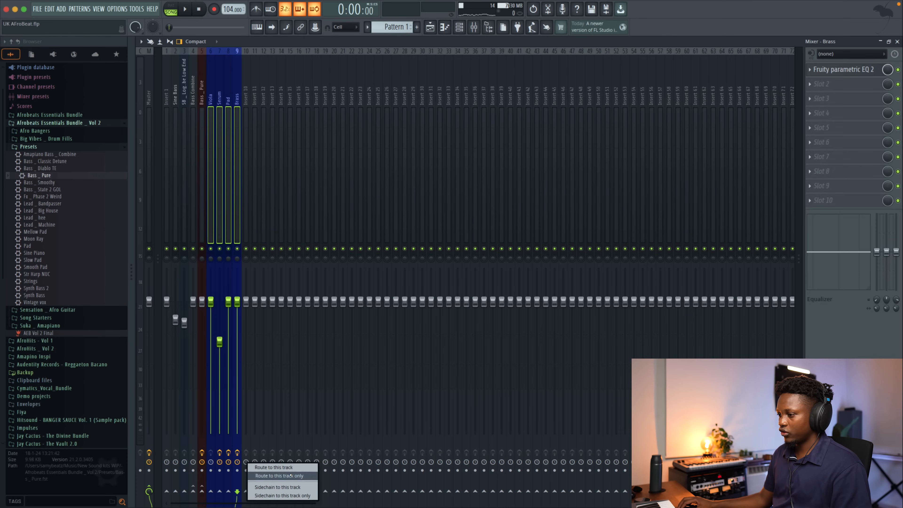
click(292, 475)
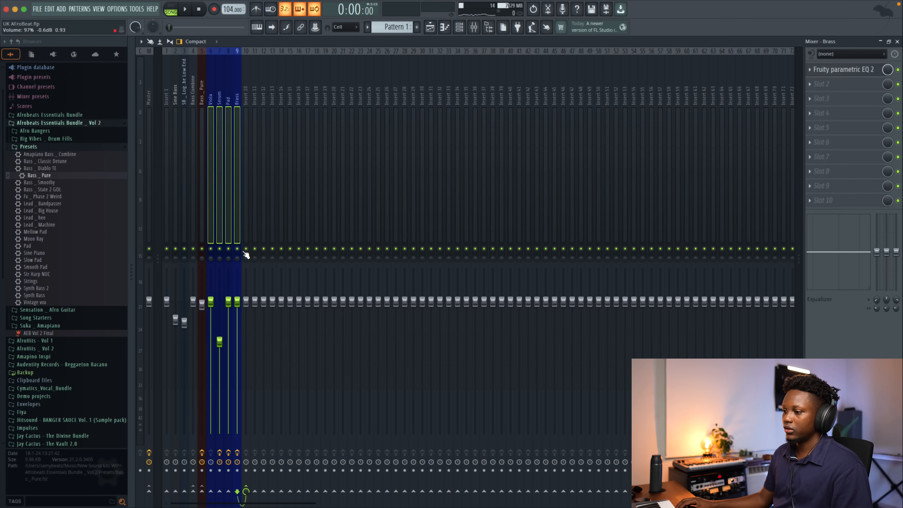
click(246, 223)
key(F2)
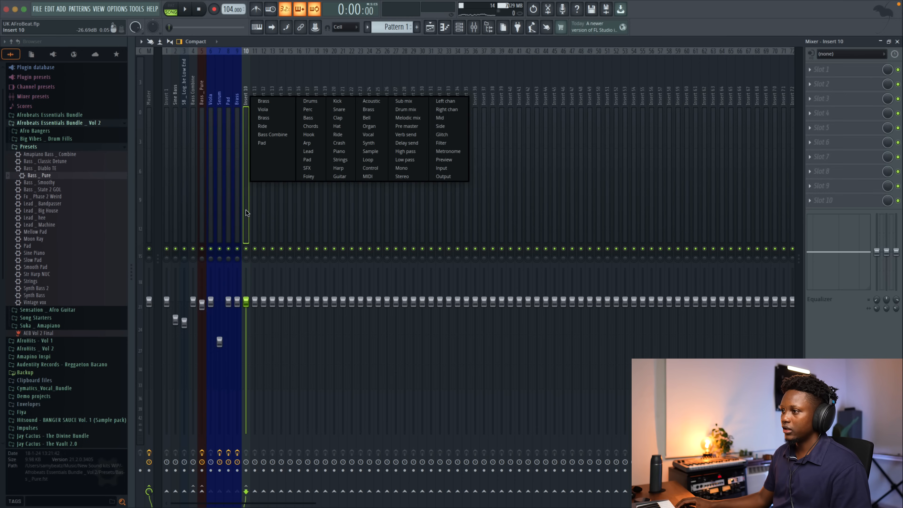
click(300, 84)
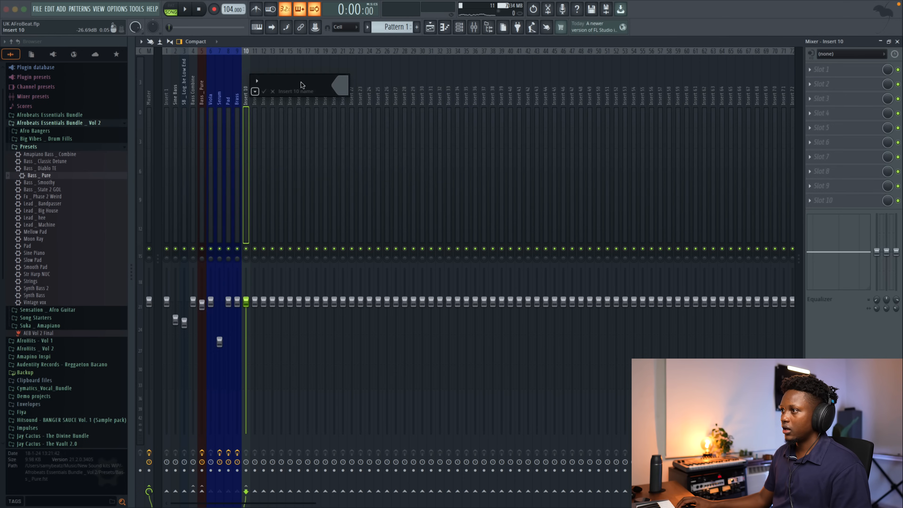
text(Musics)
key(Return)
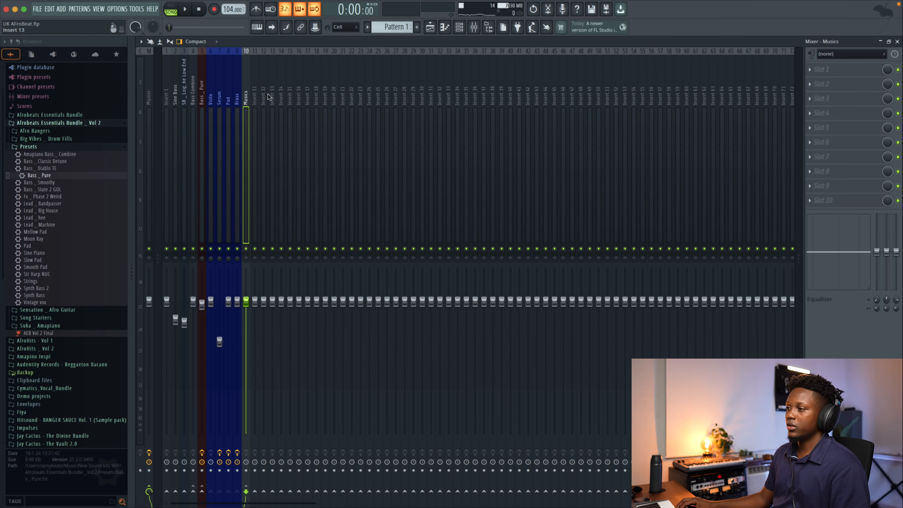
Step: Solo the Musics mixer track during playback and audition the melodic group on its own
key(space)
right_click(247, 249)
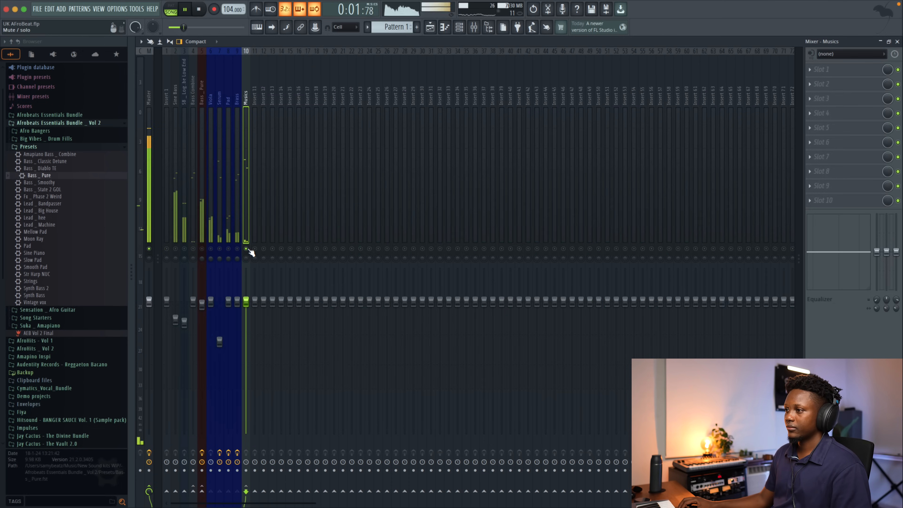
right_click(247, 249)
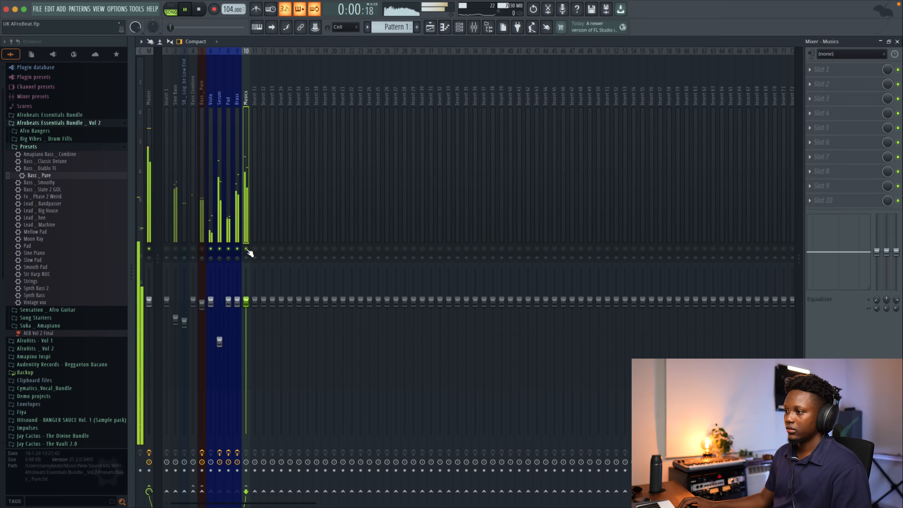
key(space)
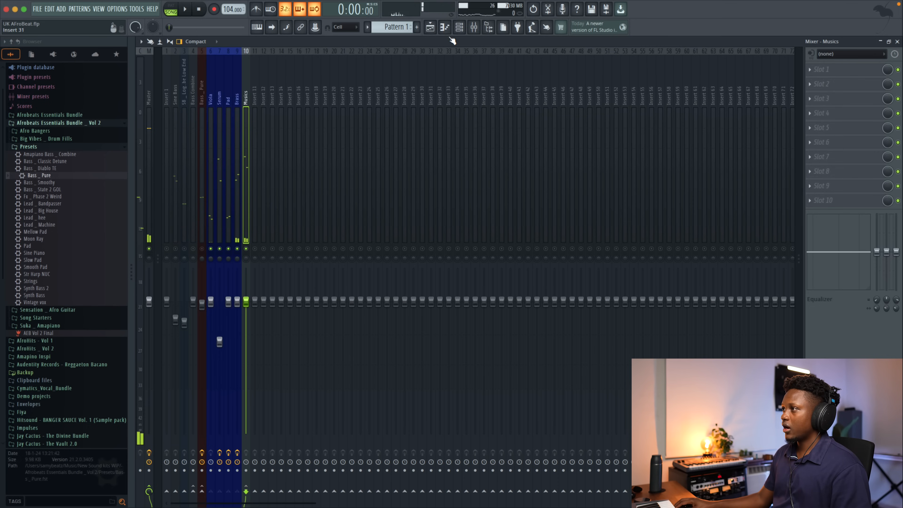
Step: Route the five drum channels, from Focus to Kole, to consecutive mixer tracks starting at Insert 14
click(458, 35)
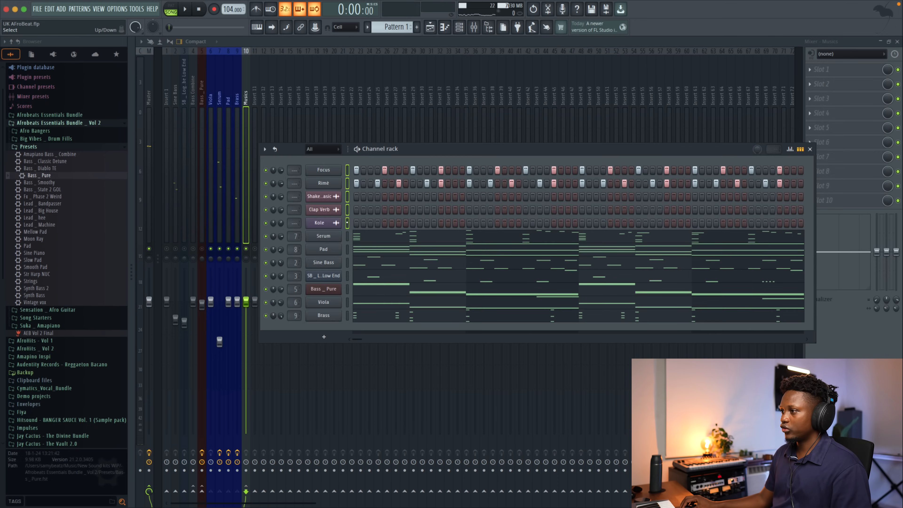
click(459, 28)
click(278, 132)
right_click(278, 132)
mouse_move(368, 146)
click(393, 154)
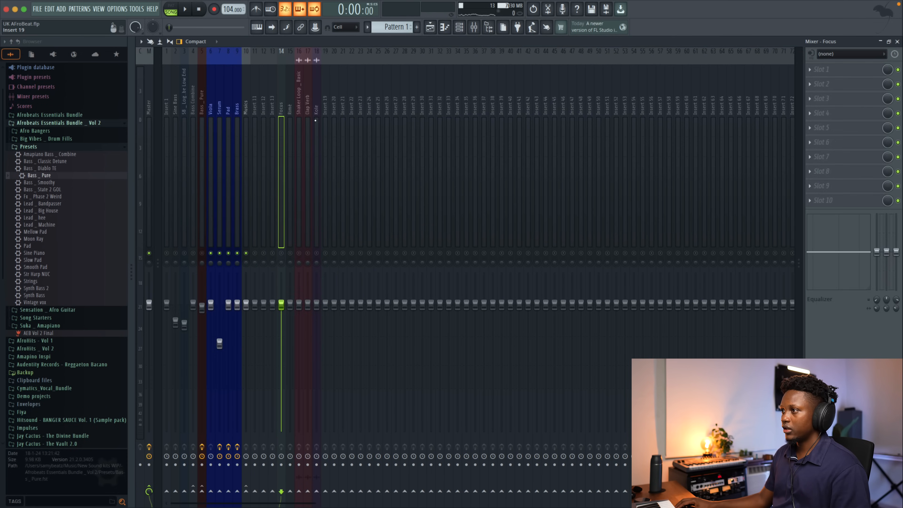
Step: Move the five drum mixer tracks together to the start of the mixer, occupying tracks 1 to 5
drag(319, 119, 282, 128)
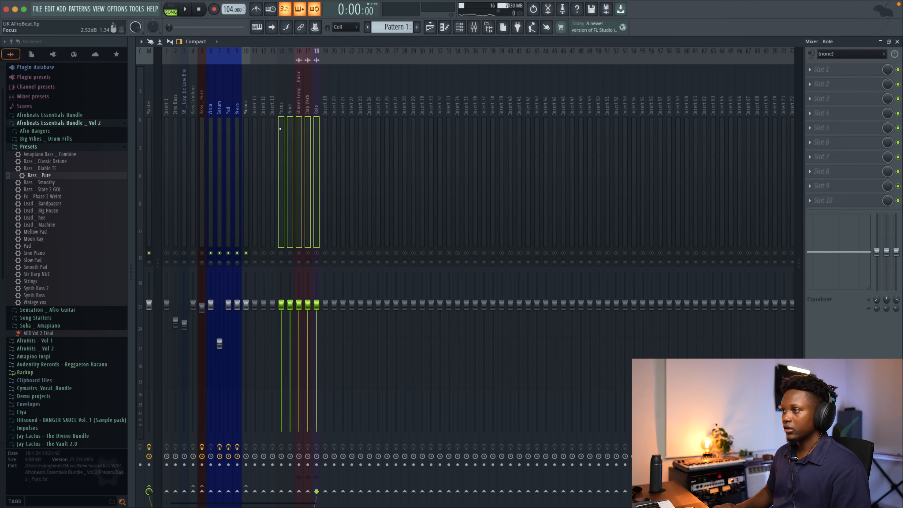
key(alt+Left)
key(alt+Left)
key(alt+Left)
key(alt+Left)
key(alt+Left)
key(alt+Left)
key(alt+Left)
key(alt+Left)
key(alt+Left)
key(alt+Left)
key(alt+Left)
key(alt+Left)
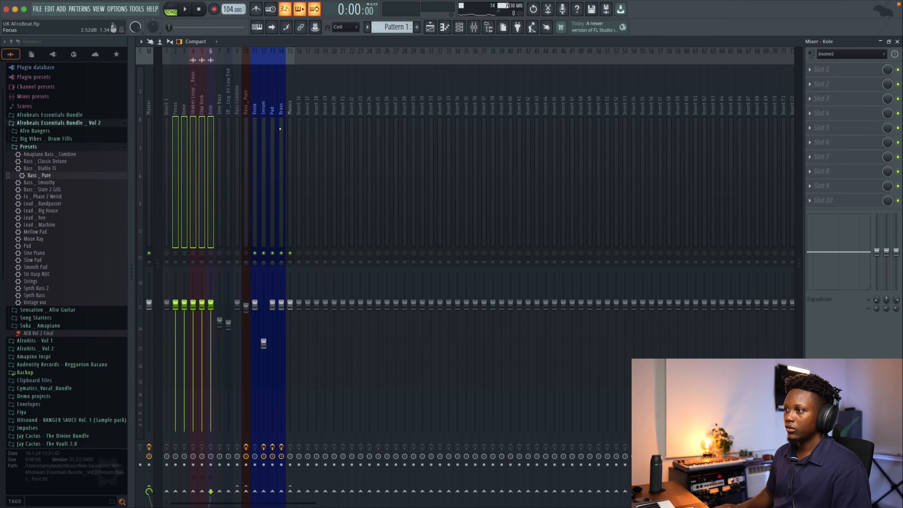
key(alt+Left)
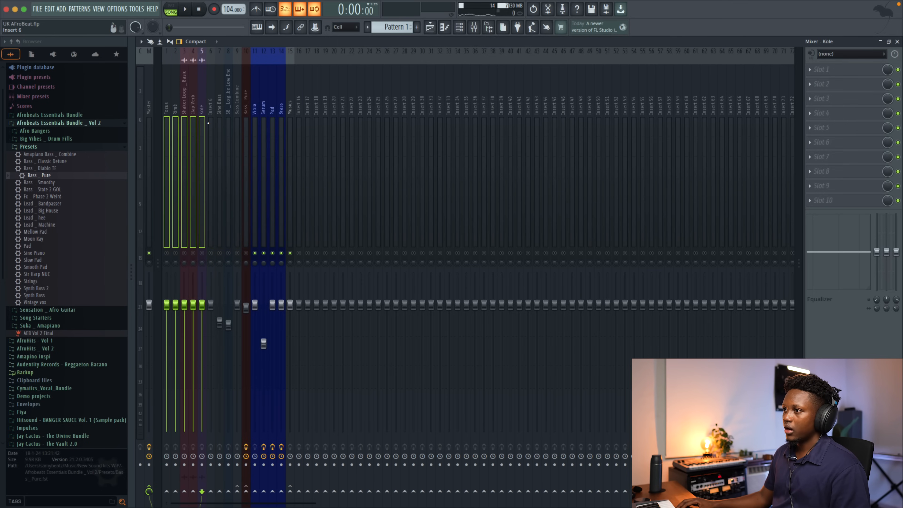
Step: Move the empty mixer track between Kole and Sine Bass past Musics to position 16
click(208, 123)
key(alt+Right)
key(alt+Right)
key(alt+Right)
key(alt+Right)
key(alt+Right)
key(alt+Right)
key(alt+Right)
key(alt+Right)
key(alt+Right)
key(alt+Right)
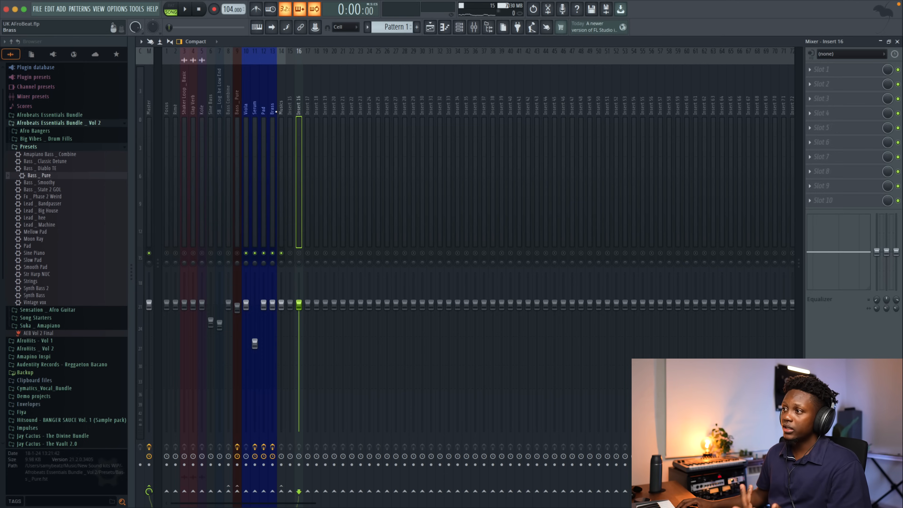
Step: Move the Musics track two places along to position 16 and change its docking to Right
click(283, 111)
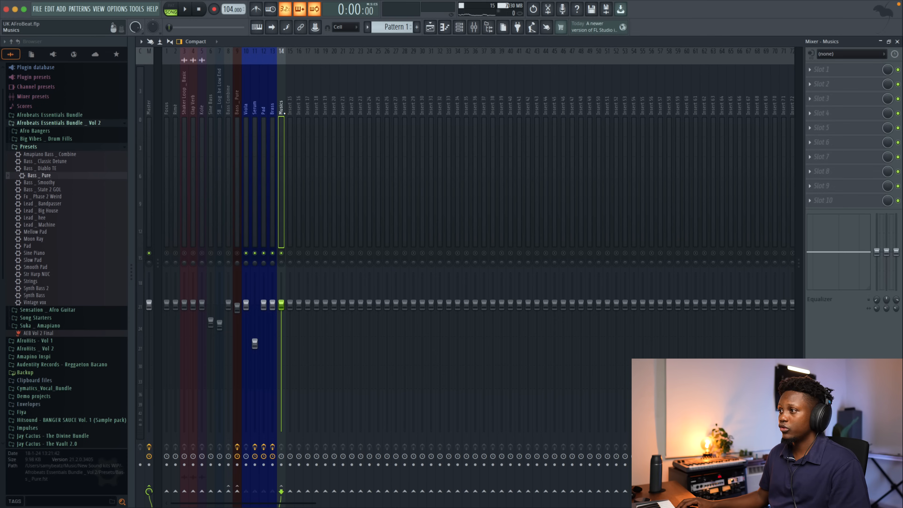
key(alt+Right)
key(alt+Right)
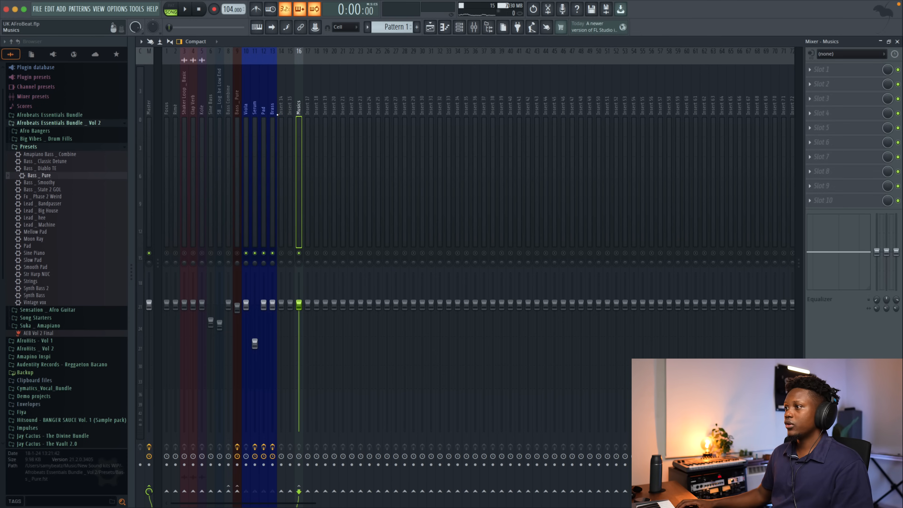
right_click(297, 110)
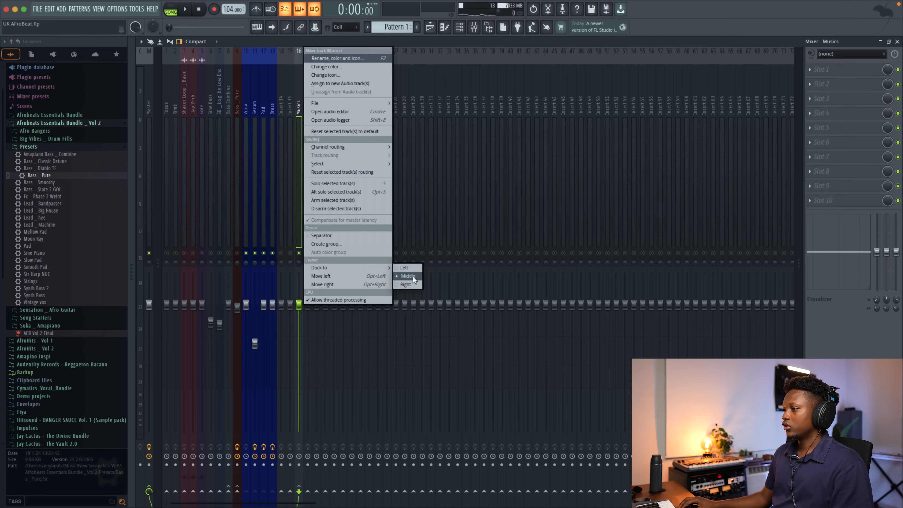
mouse_move(391, 267)
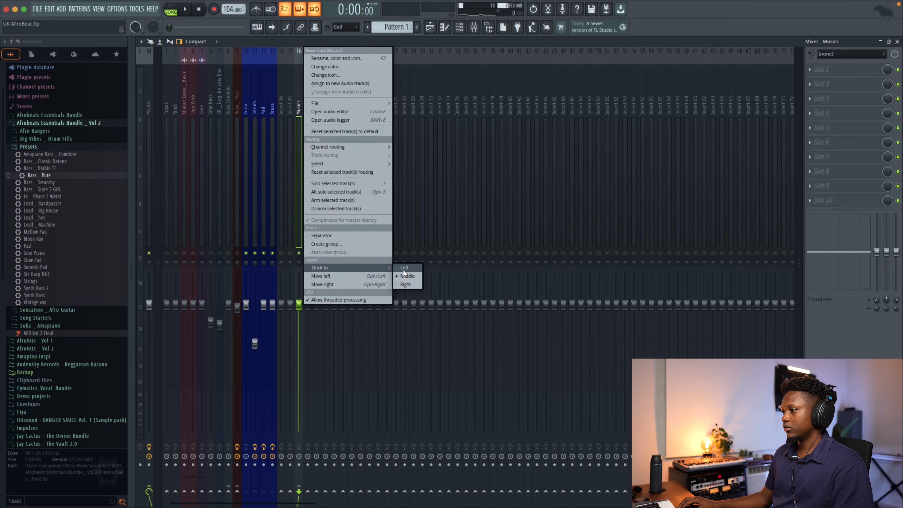
click(410, 283)
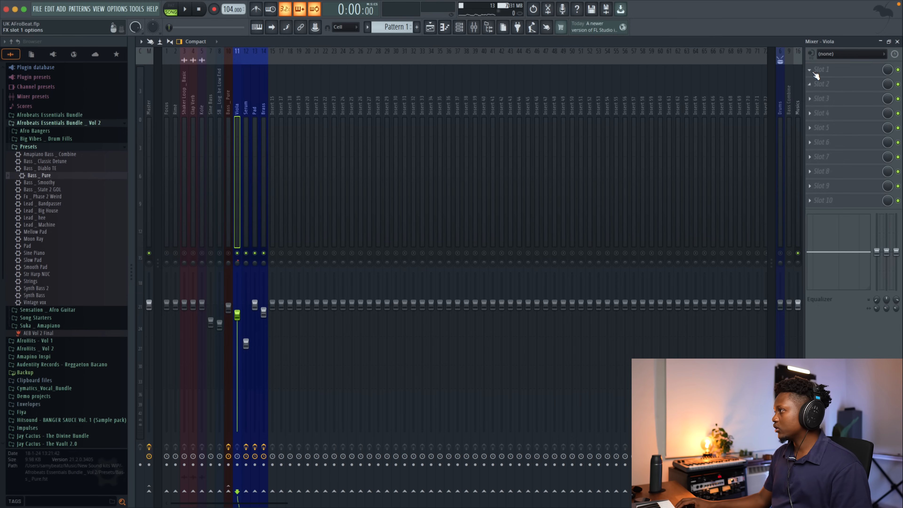
Step: Load PanCake2 in Viola's first effect slot and lower its mix to about 59% while auditioning
click(815, 75)
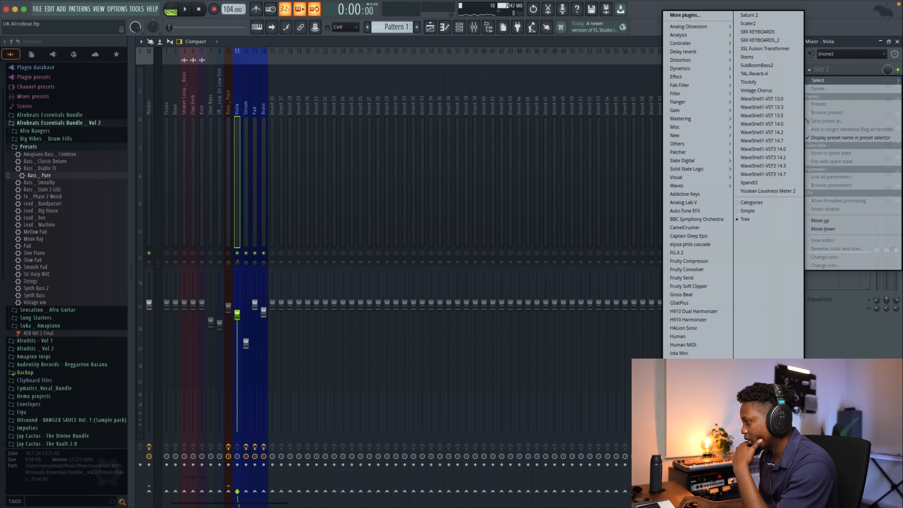
click(679, 442)
key(space)
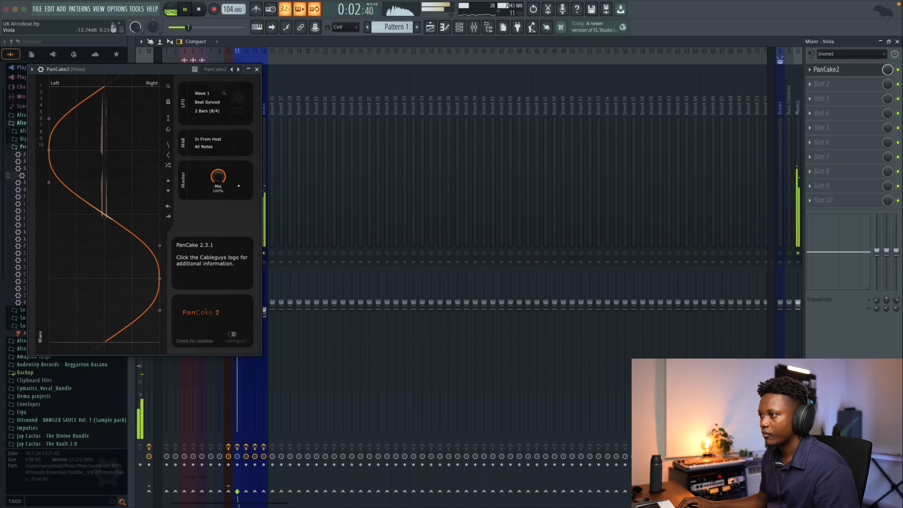
drag(218, 176, 217, 194)
key(space)
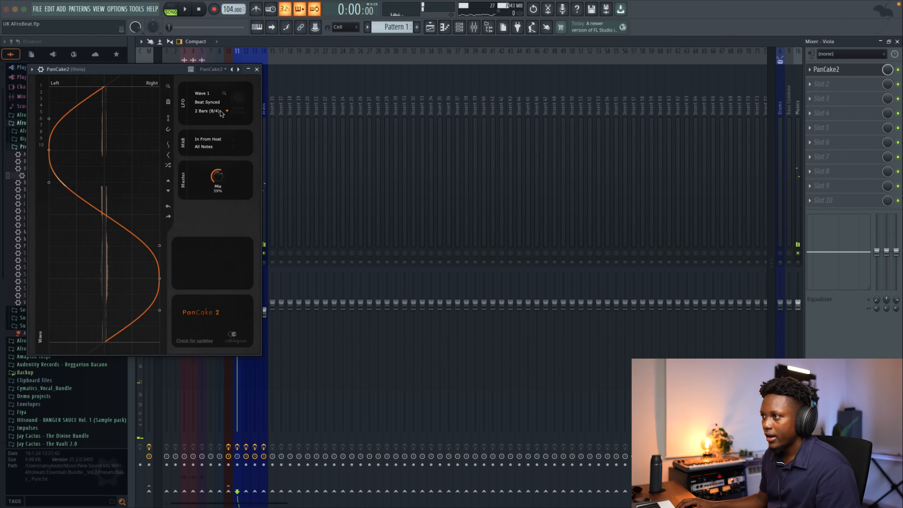
Step: Set PanCake2's LFO length to 1 Bar (4/4) and lower its mix slightly further during playback
click(212, 111)
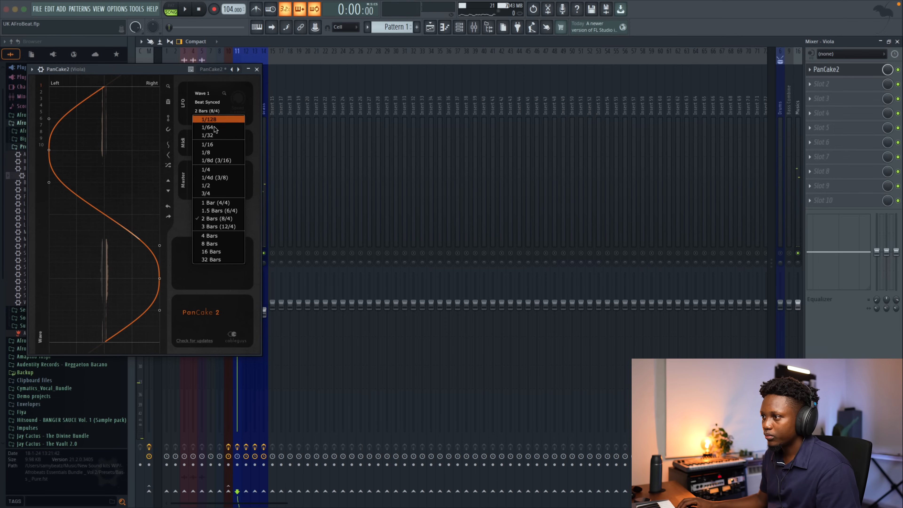
click(208, 207)
key(space)
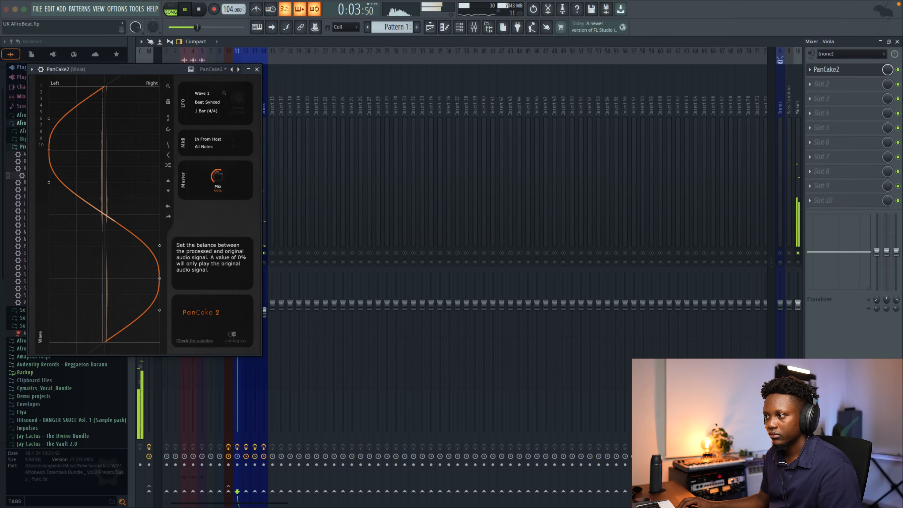
drag(216, 177, 216, 184)
key(space)
key(Escape)
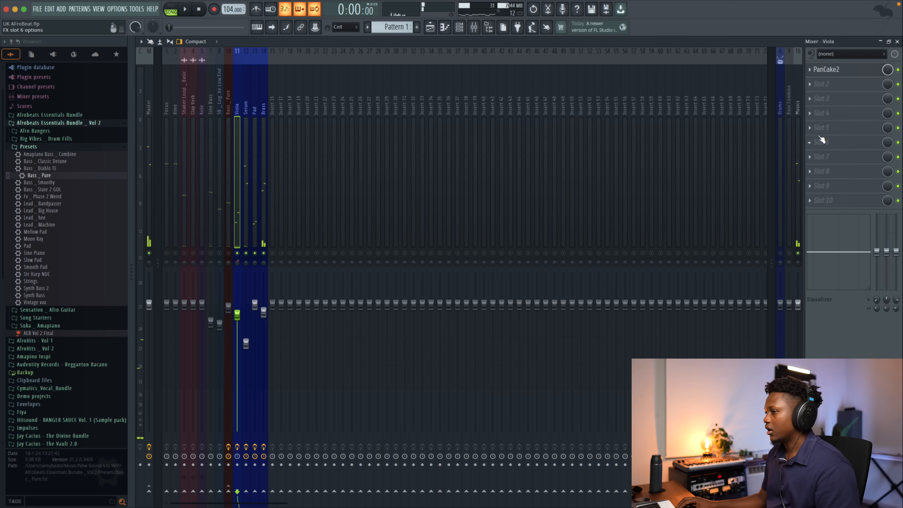
Step: Solo and audition the Viola track, and add Fruity parametric EQ 2 in its second effect slot
right_click(238, 253)
key(space)
key(space)
click(810, 87)
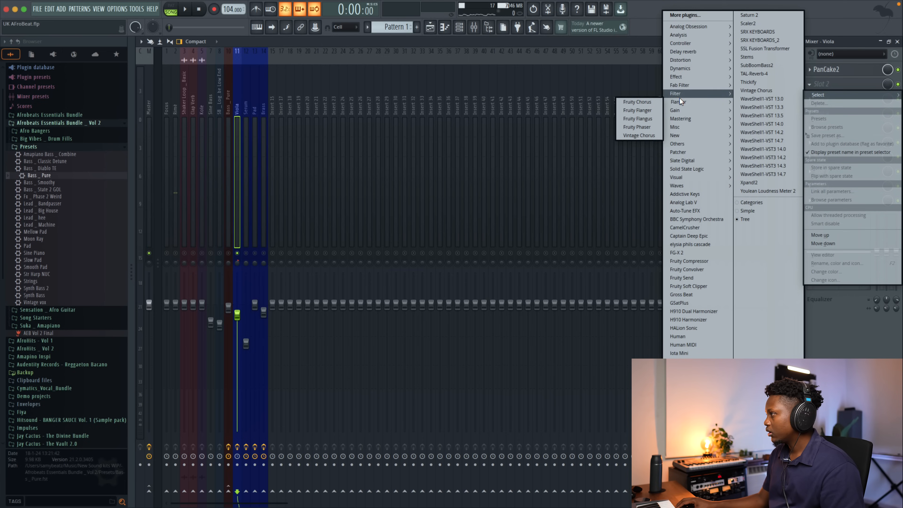
mouse_move(679, 94)
click(639, 135)
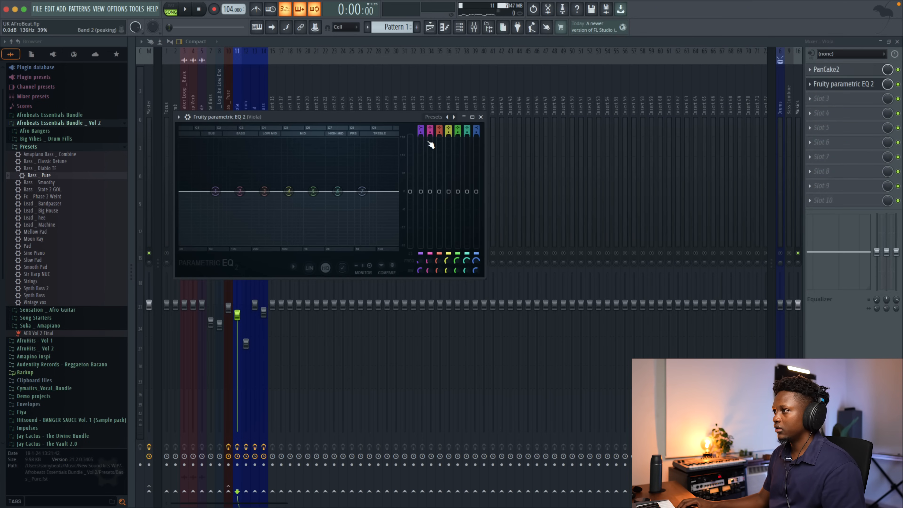
Step: Make band 1 of Viola's EQ a high-pass filter and raise its cutoff to about 245 Hz during playback
scroll(421, 126, down, 2)
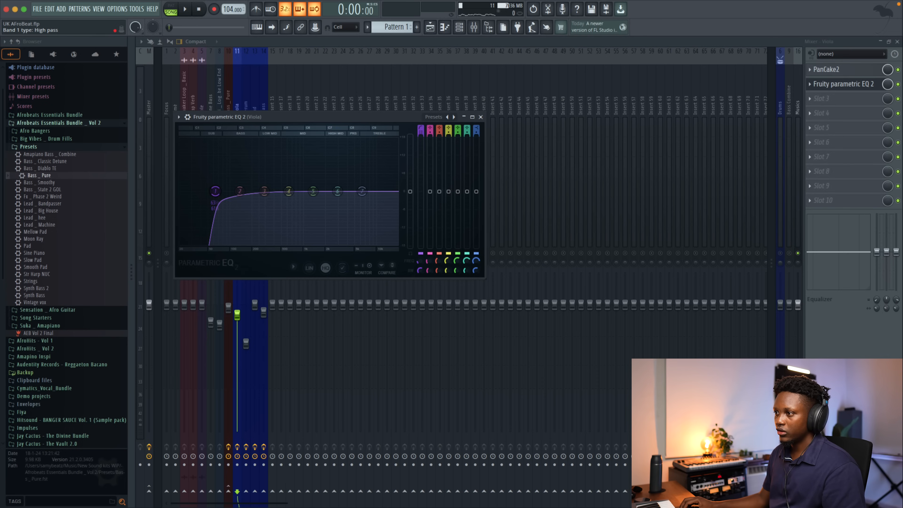
scroll(421, 132, down, 1)
key(space)
drag(215, 191, 259, 191)
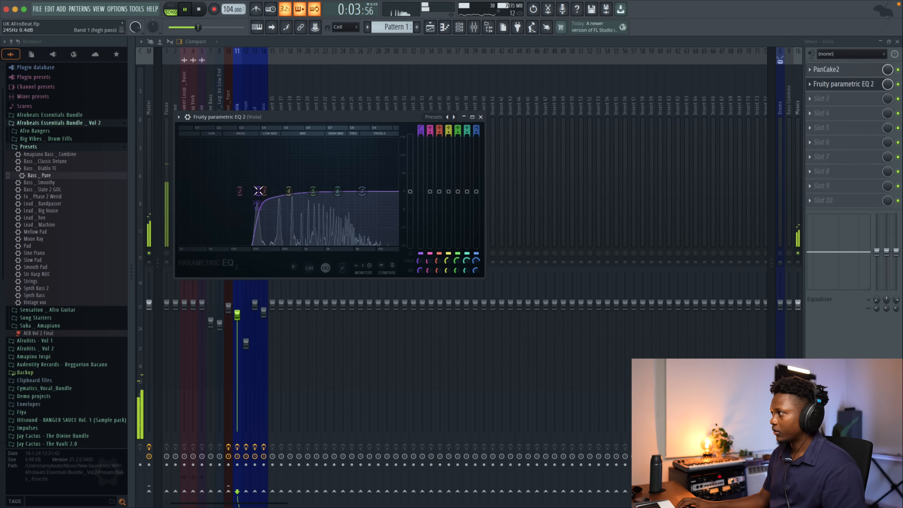
key(space)
Step: Add Fruity Reeverb 2 in Viola's third effect slot and audition it with a low cut of about 659 Hz
click(810, 96)
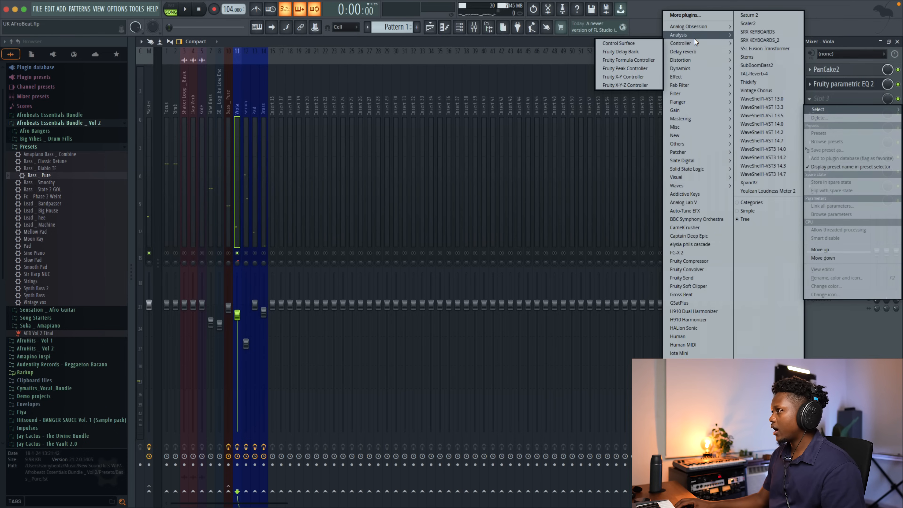
click(639, 81)
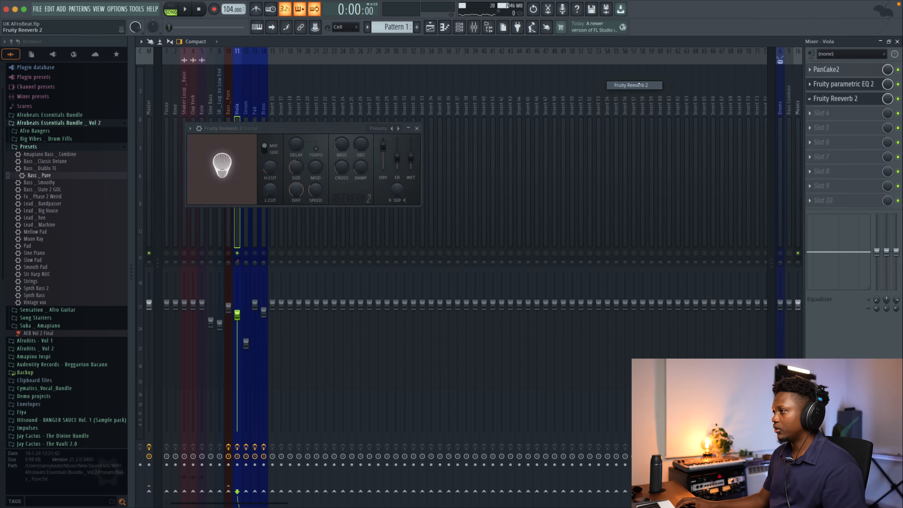
key(space)
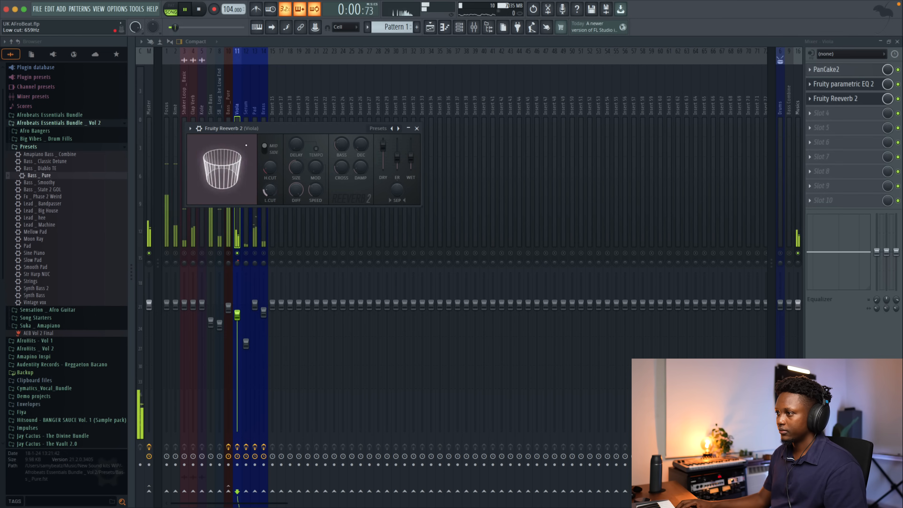
key(space)
click(416, 128)
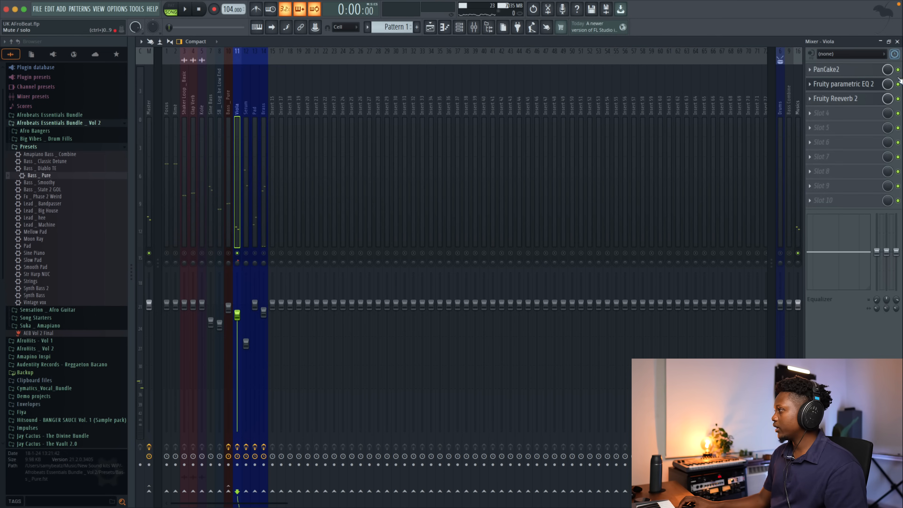
Step: Add the LittlePlate reverb in Viola's fourth effect slot
click(809, 114)
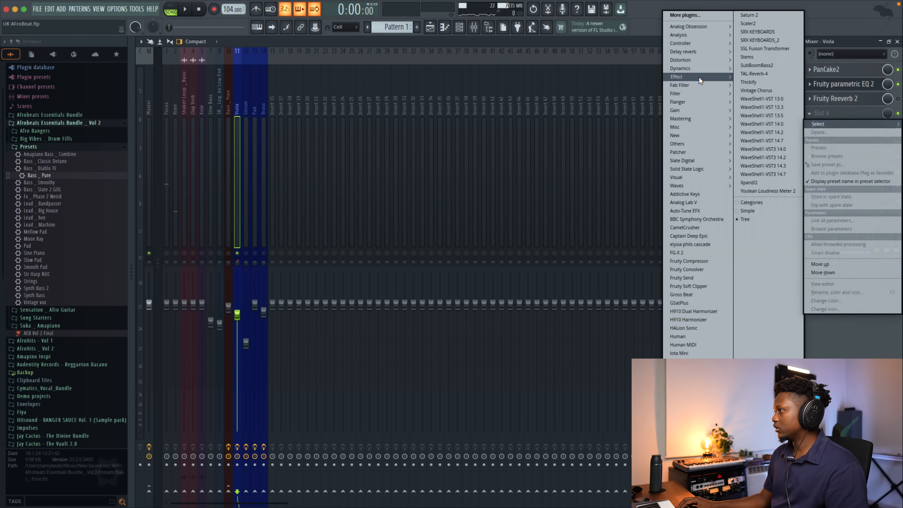
mouse_move(689, 52)
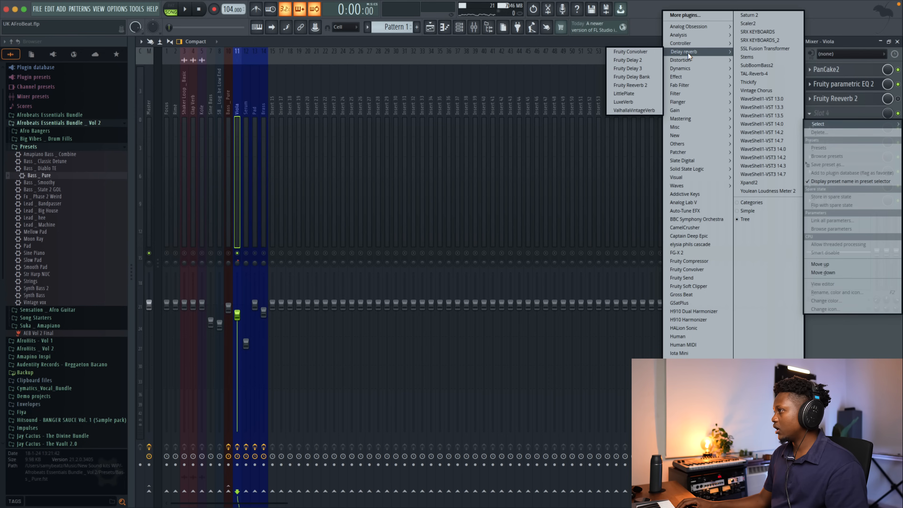
click(633, 93)
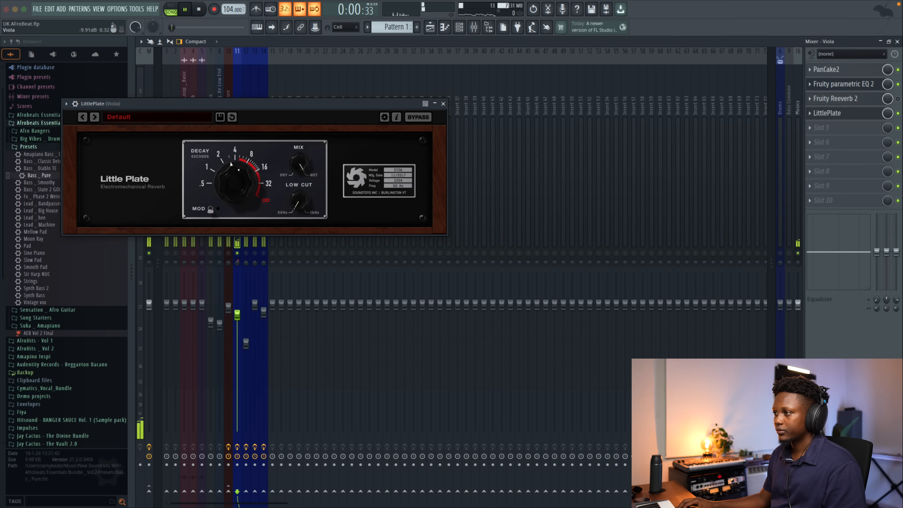
Step: Shorten LittlePlate's decay, set its mix to 34.5% and raise its low cut while auditioning Viola
drag(298, 163, 299, 199)
key(space)
drag(233, 182, 229, 217)
drag(294, 171, 294, 158)
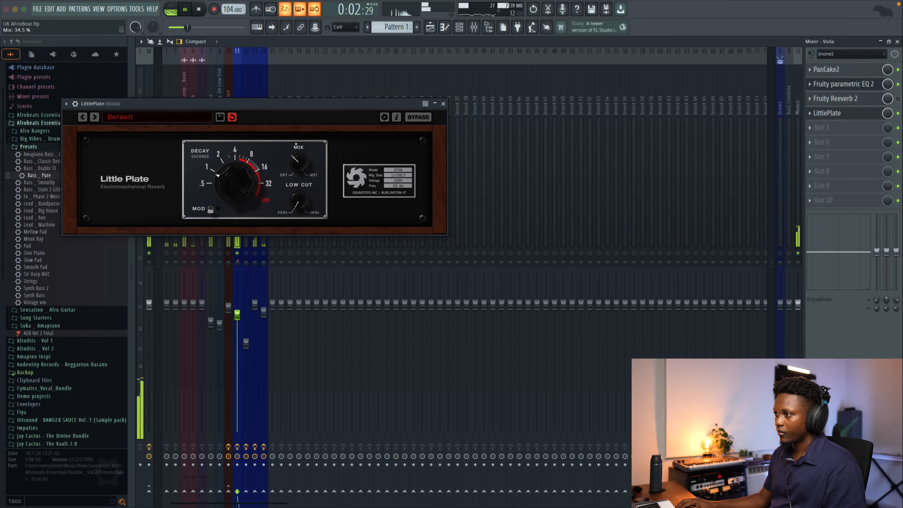
drag(294, 203, 294, 195)
key(space)
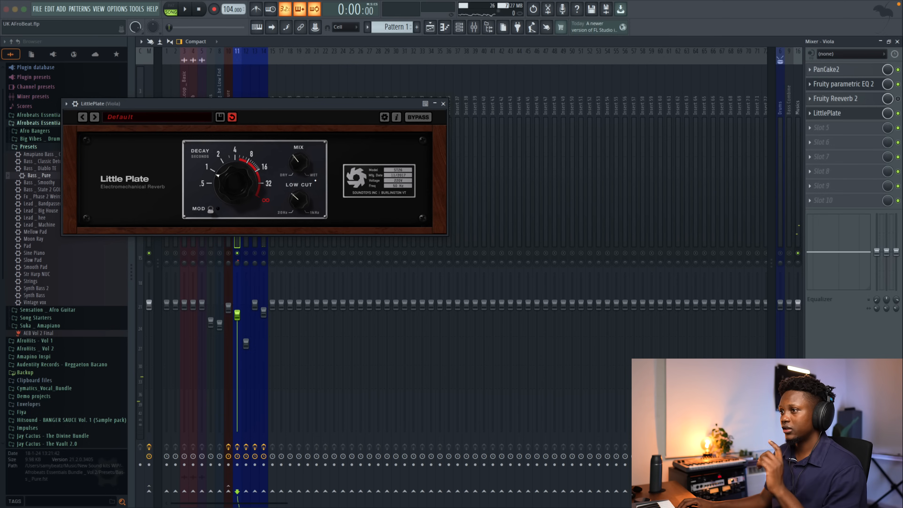
Step: Save the project and set LittlePlate's low cut to about 76 Hz during playback
key(ctrl+s)
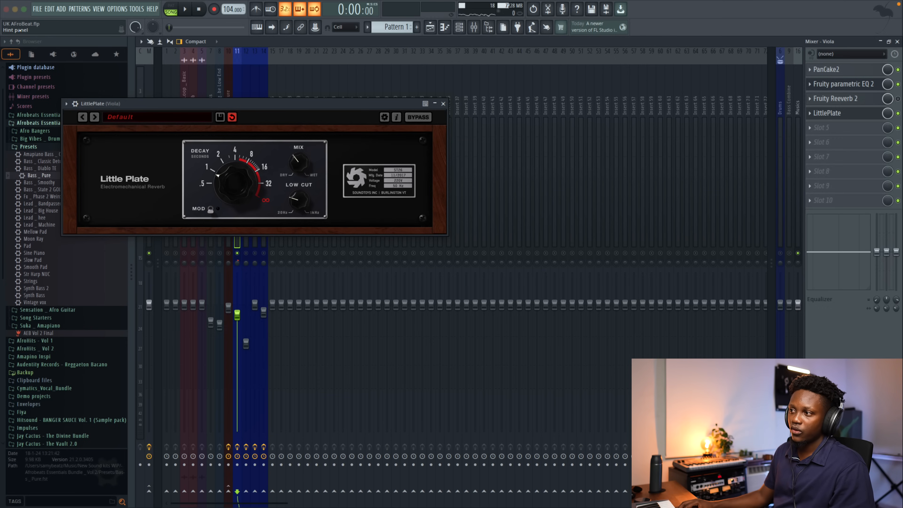
key(space)
drag(299, 204, 299, 199)
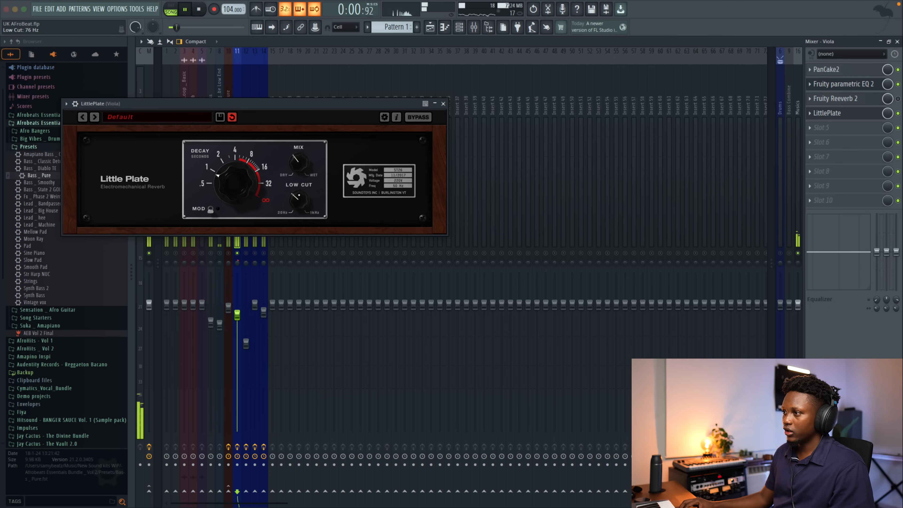
Step: Readjust LittlePlate's low cut on Viola while auditioning, close the reverb and play the full mix with Viola unsoloed
key(space)
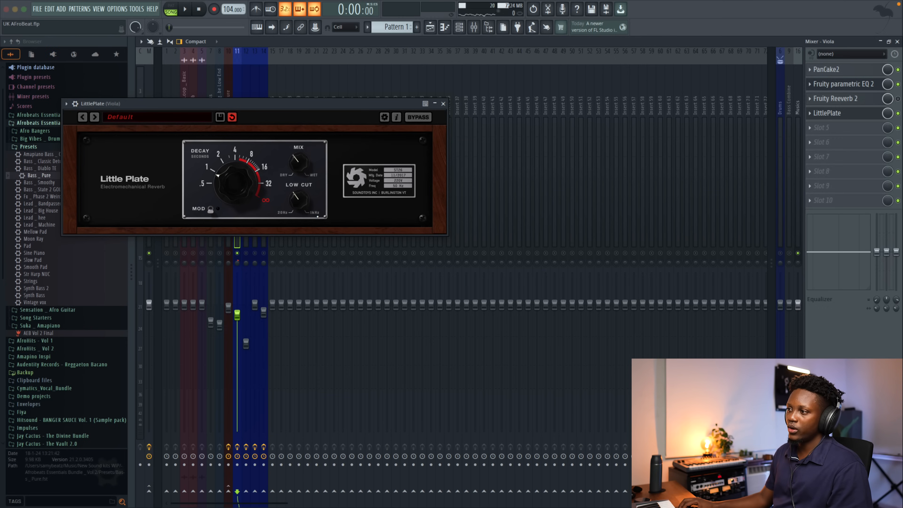
key(space)
drag(300, 199, 298, 154)
click(443, 104)
key(space)
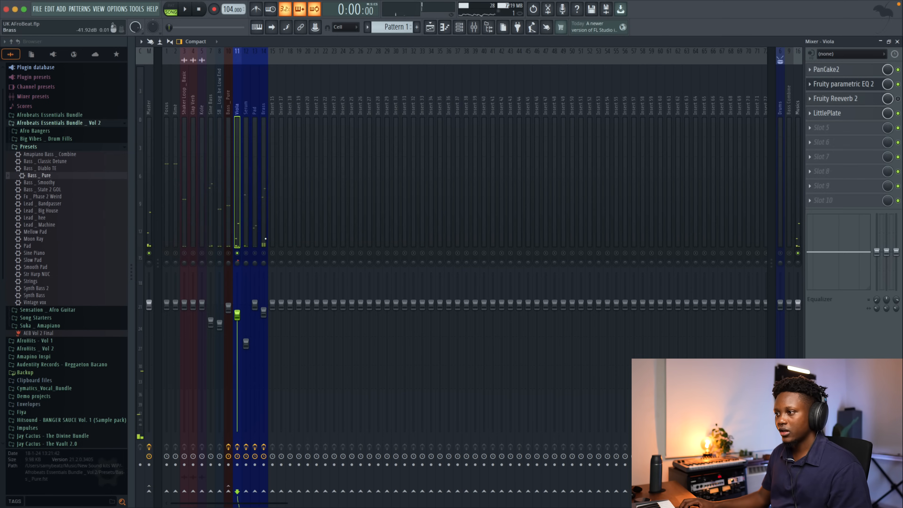
key(space)
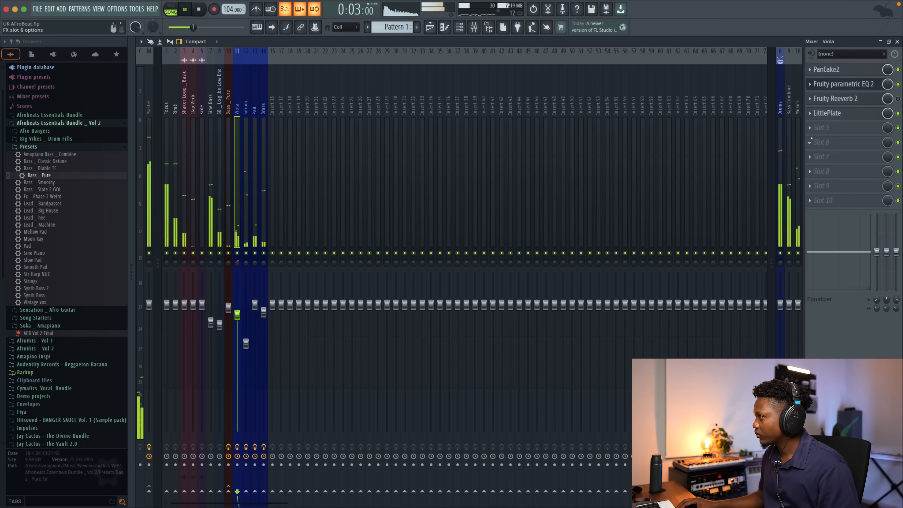
Step: Solo the Musics group track and add the Analog Obsession KONSOL plugin in its first effect slot
click(796, 127)
key(space)
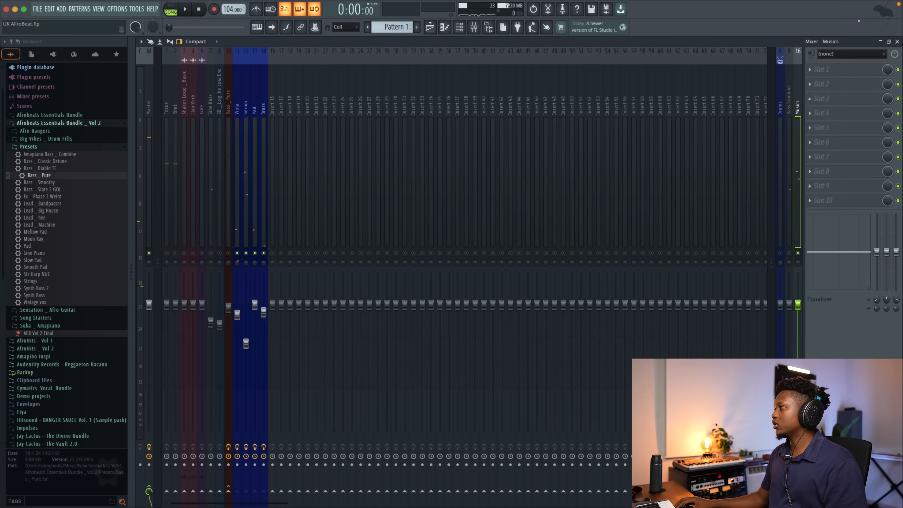
click(809, 67)
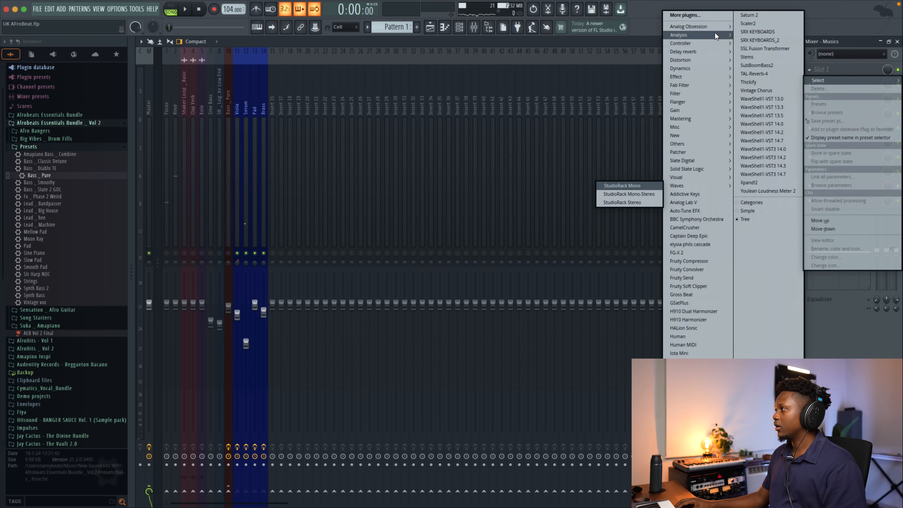
mouse_move(712, 26)
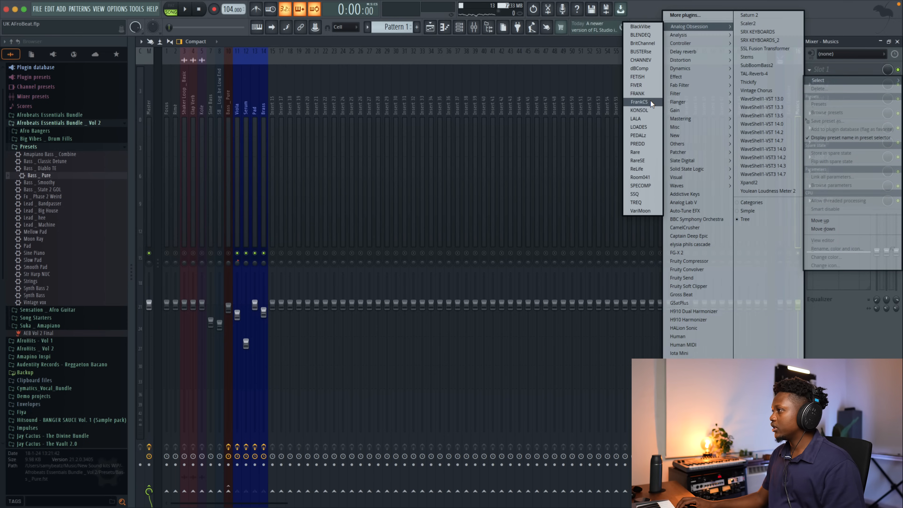
click(638, 111)
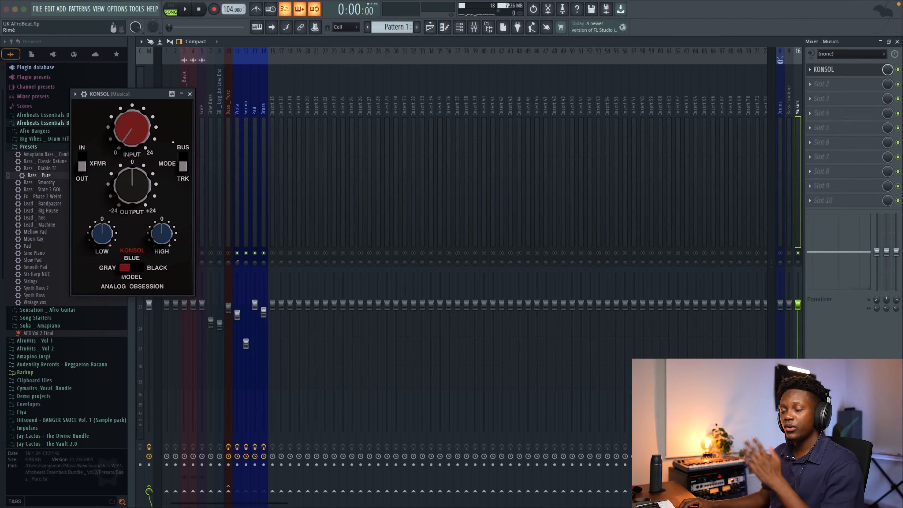
Step: Switch KONSOL to BUS mode and raise its input while auditioning the Musics group
drag(131, 93, 262, 115)
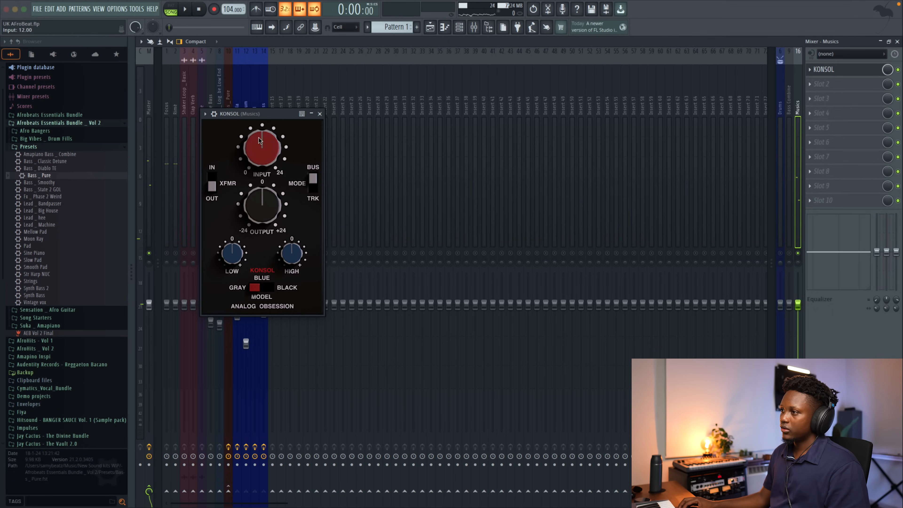
drag(259, 147, 239, 170)
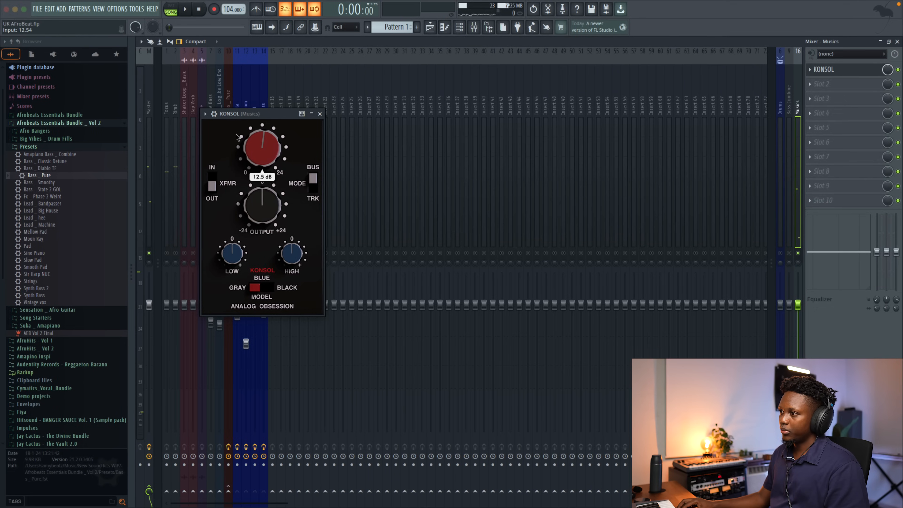
drag(236, 136, 253, 139)
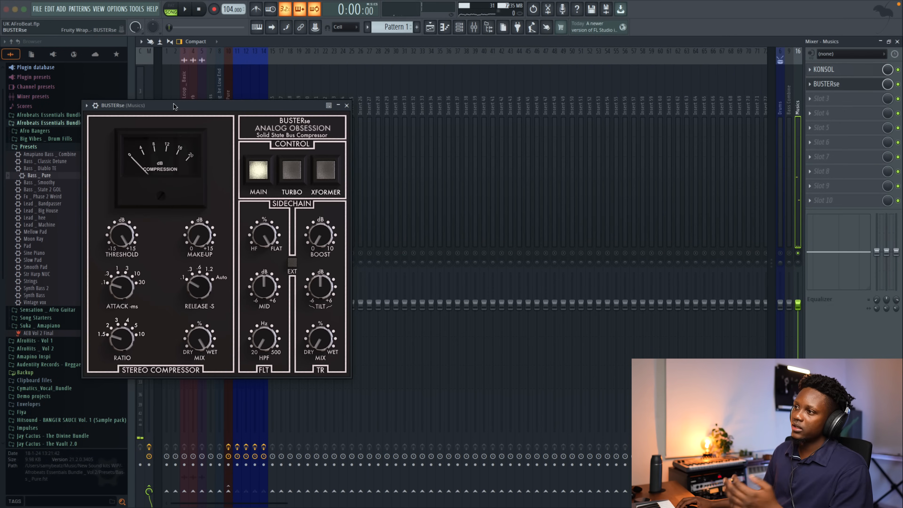
Step: Add BUSTERse in the Musics group's second slot, lower its threshold, lengthen its attack and release, and audition the compression
drag(173, 105, 297, 72)
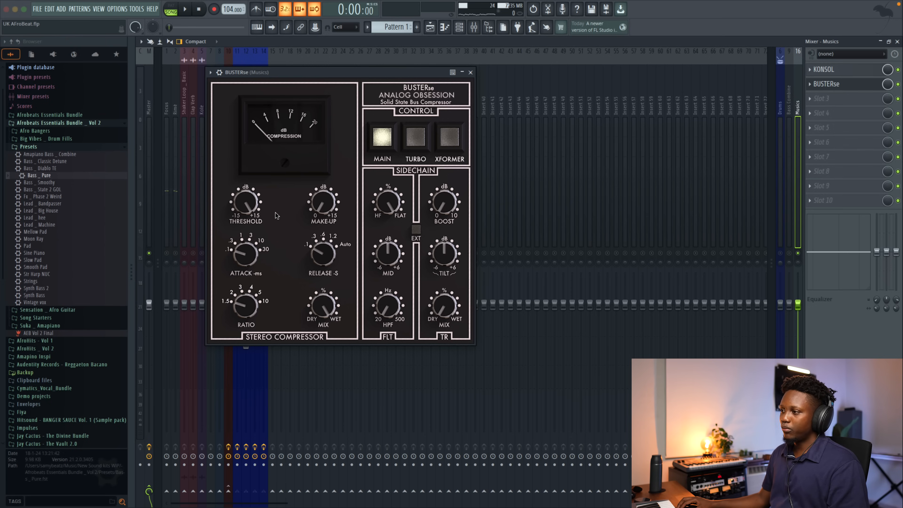
mouse_move(338, 189)
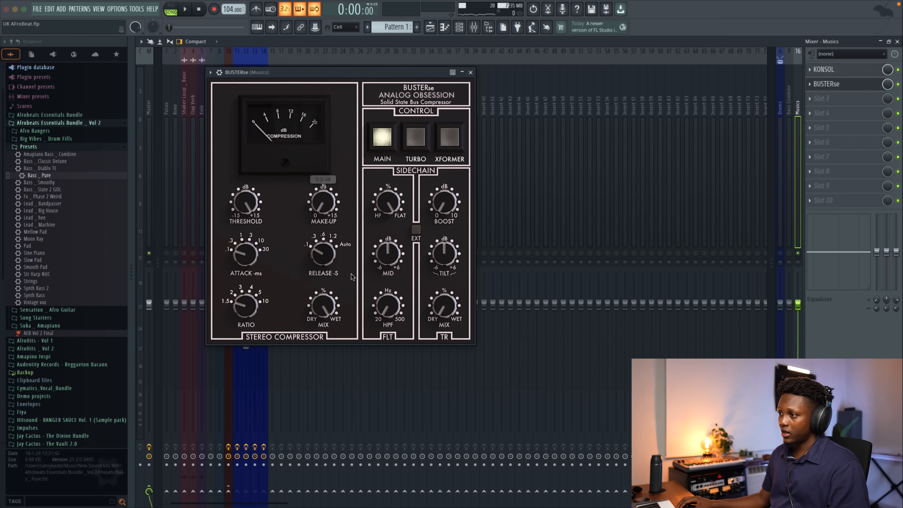
drag(233, 203, 241, 238)
key(space)
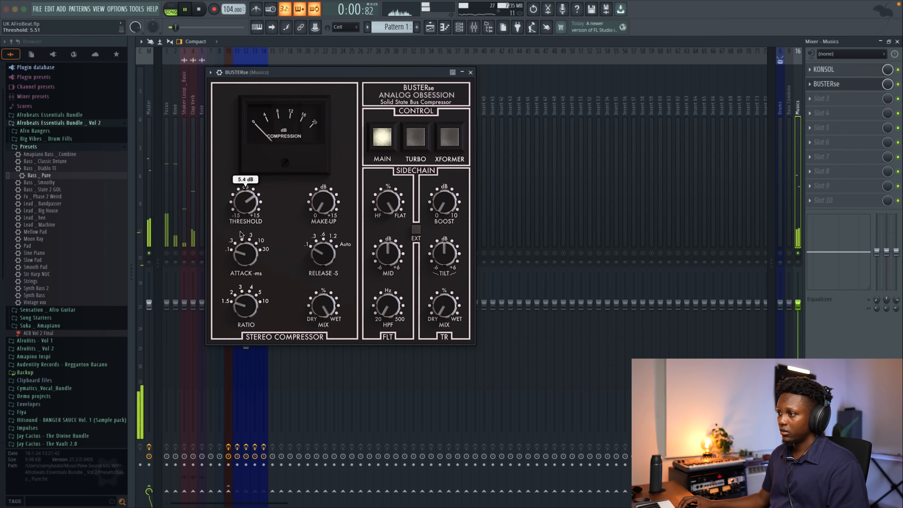
key(space)
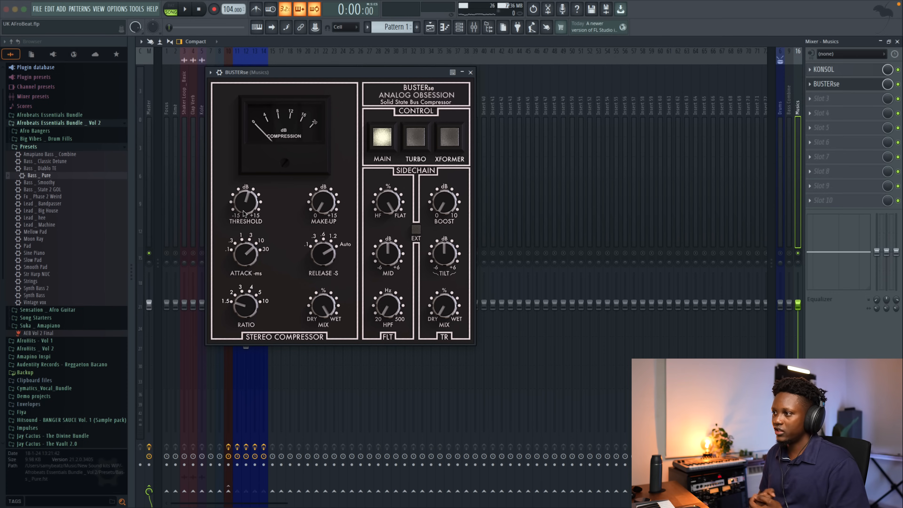
key(space)
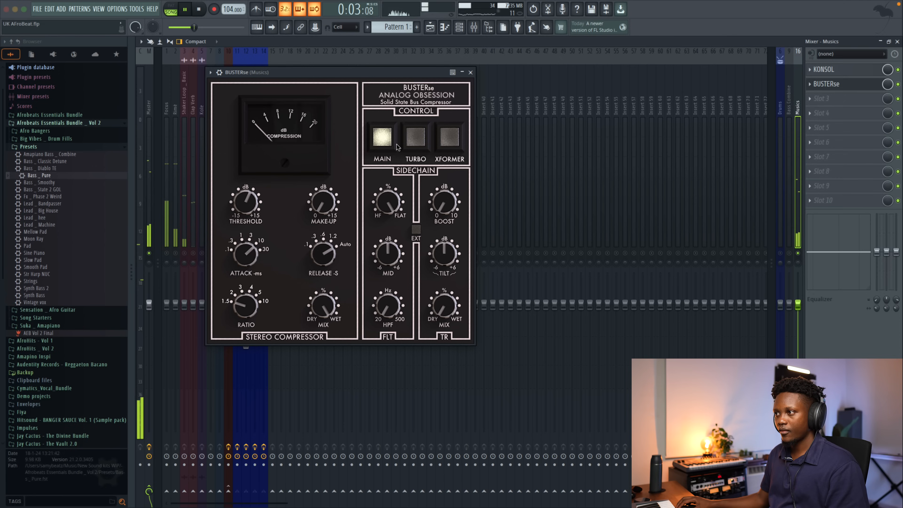
click(471, 72)
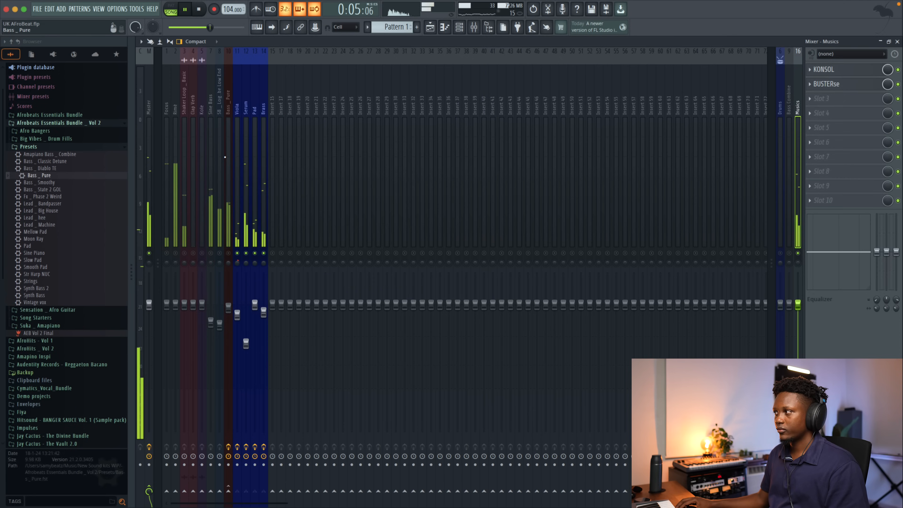
key(space)
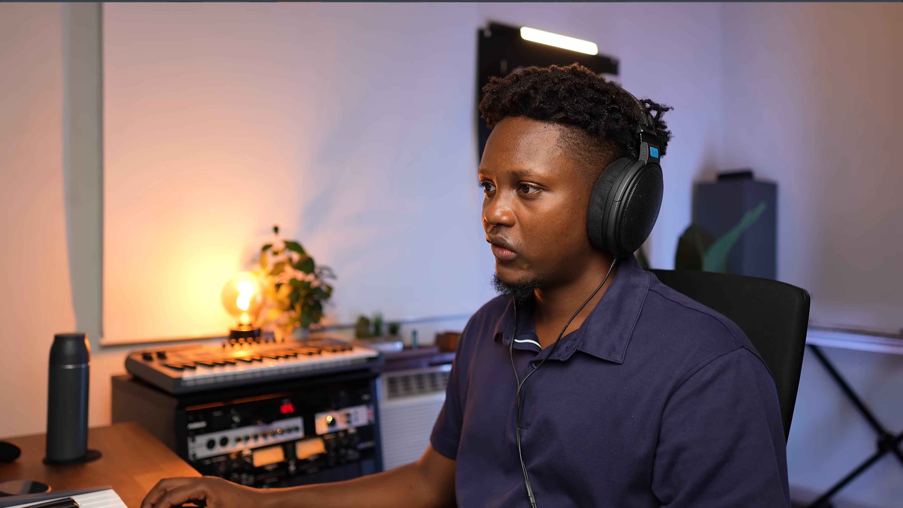